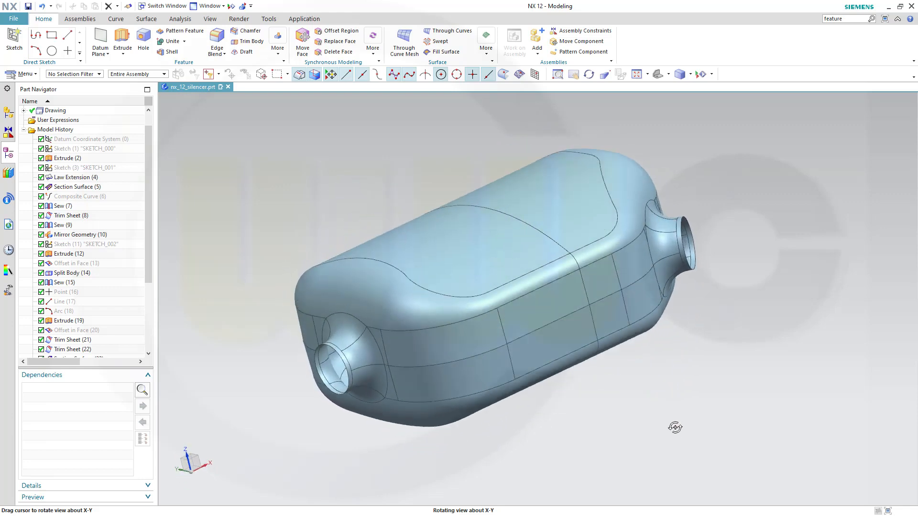
Inspect the silencer model, then zoom and pan the PDF drawing to read dimensions like 400, 300, R90, Ø56.
middle_click_drag(675, 427, 679, 408)
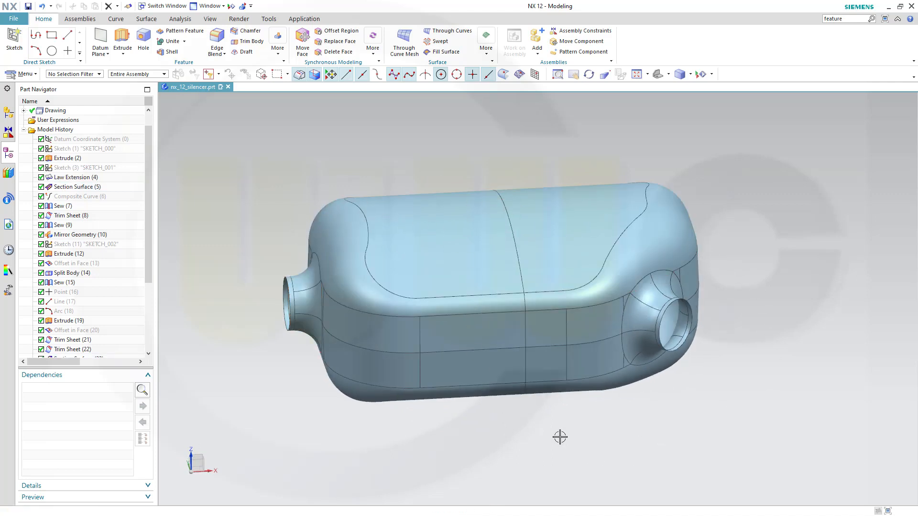
mouse_move(560, 437)
middle_mouse_down()
mouse_move(581, 416)
mouse_move(566, 437)
mouse_move(564, 406)
mouse_move(571, 433)
middle_mouse_up()
key("alt+Tab")
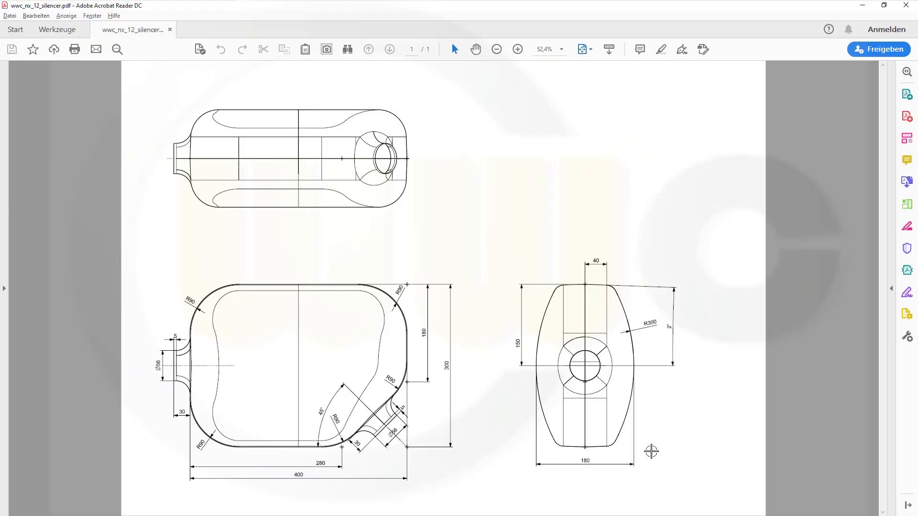
scroll(317, 460, "up", 3, "ctrl")
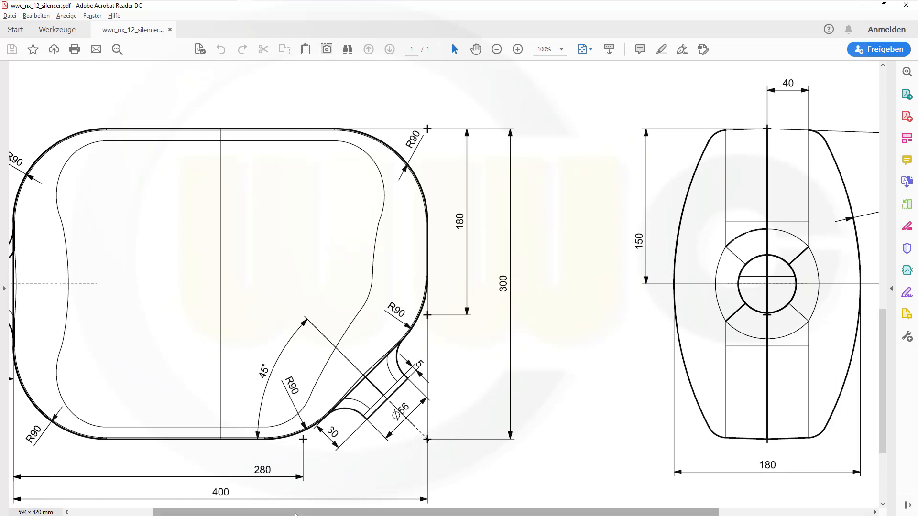
left_click_drag(335, 512, 252, 512)
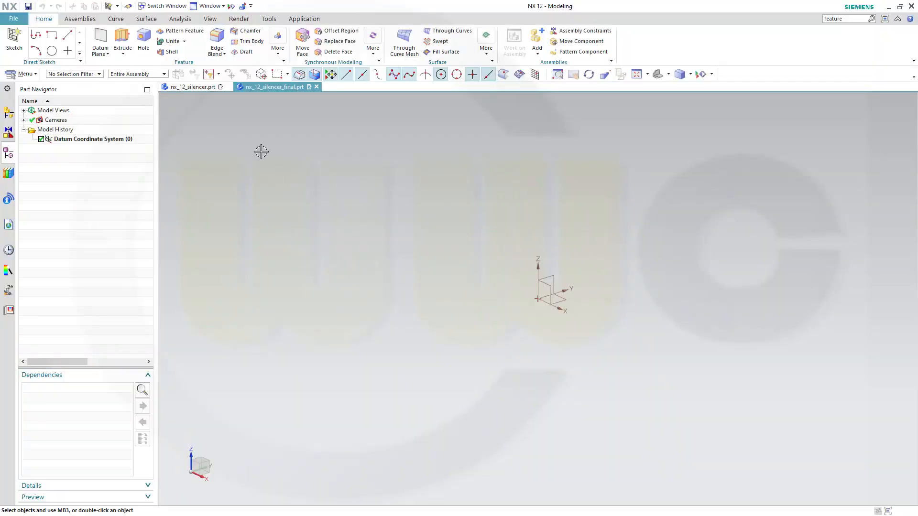
Start a new sketch on the datum plane.
left_click(14, 40)
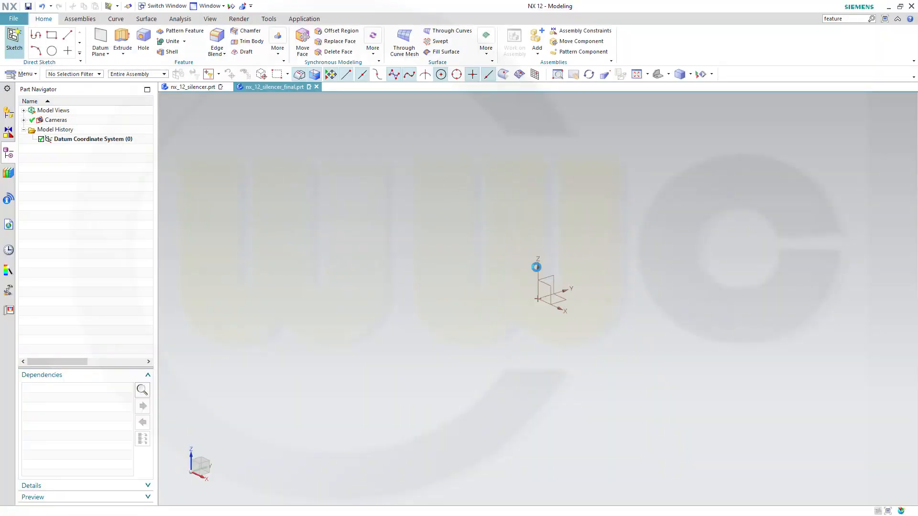
left_click(554, 277)
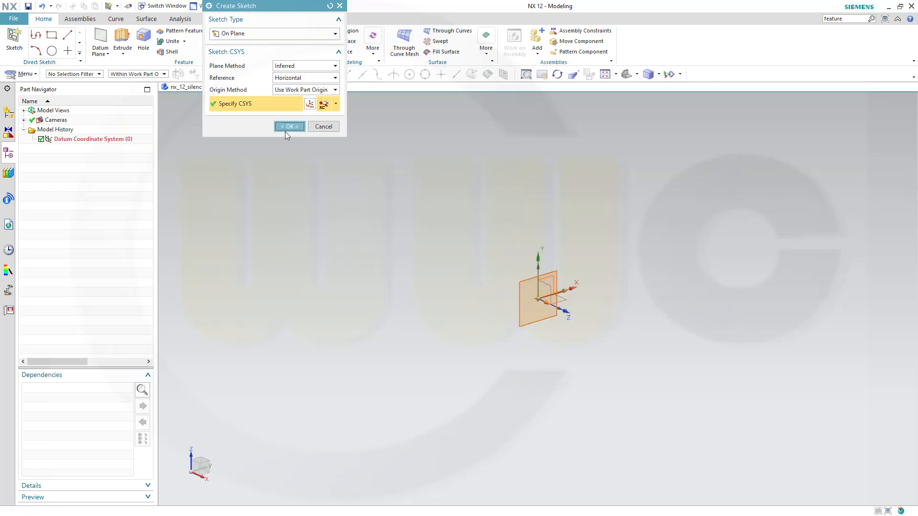
left_click(285, 130)
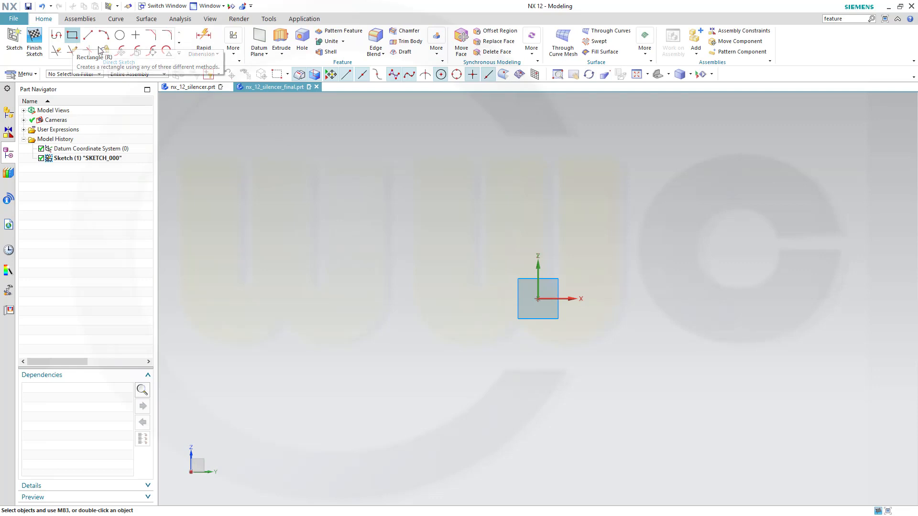
Draw a 400 × 300 rectangle.
left_click(72, 35)
left_click(409, 218)
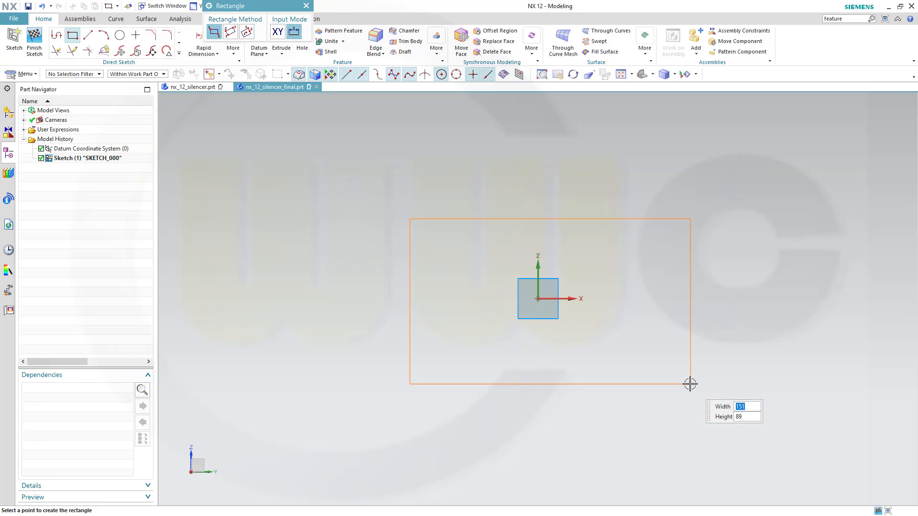
type("400")
key("Tab")
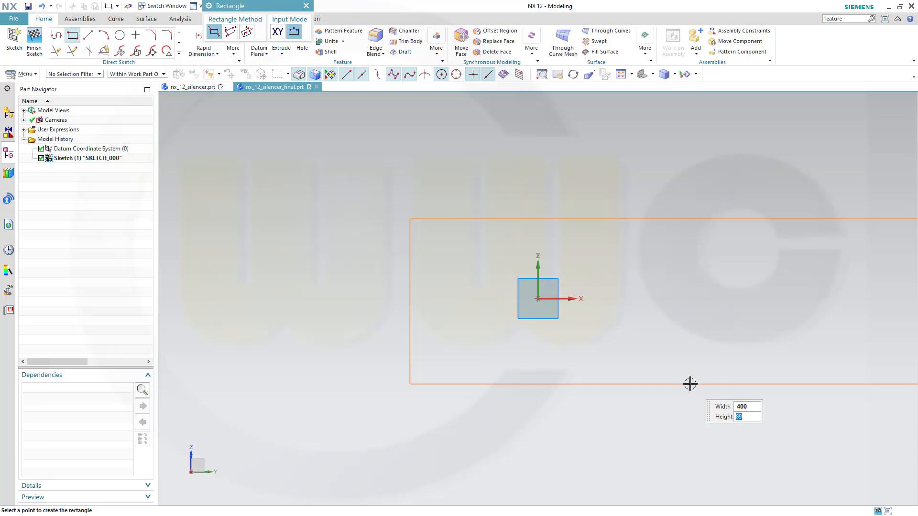
type("300")
key("Tab")
left_click(690, 384)
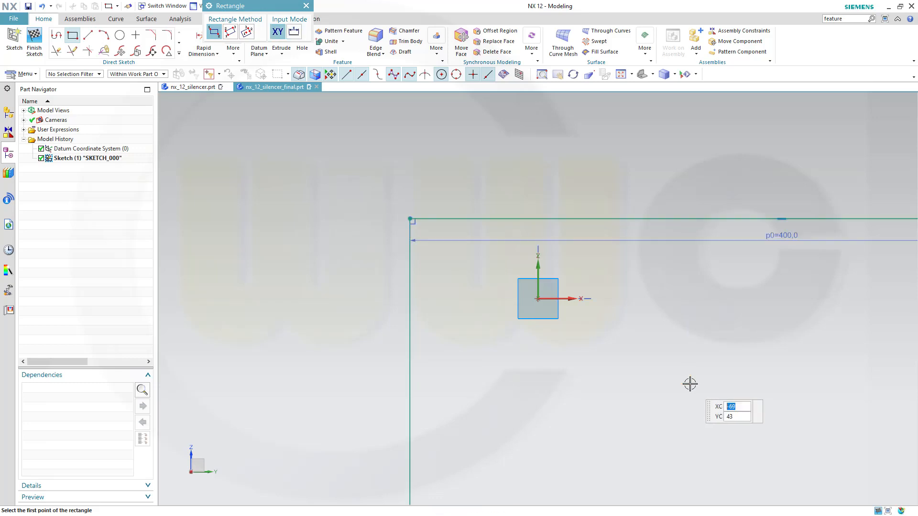
key("Escape")
Centre the rectangle by putting its left and top edge midpoints on the sketch axes.
scroll(664, 381, "down", 3)
scroll(664, 381, "down", 2)
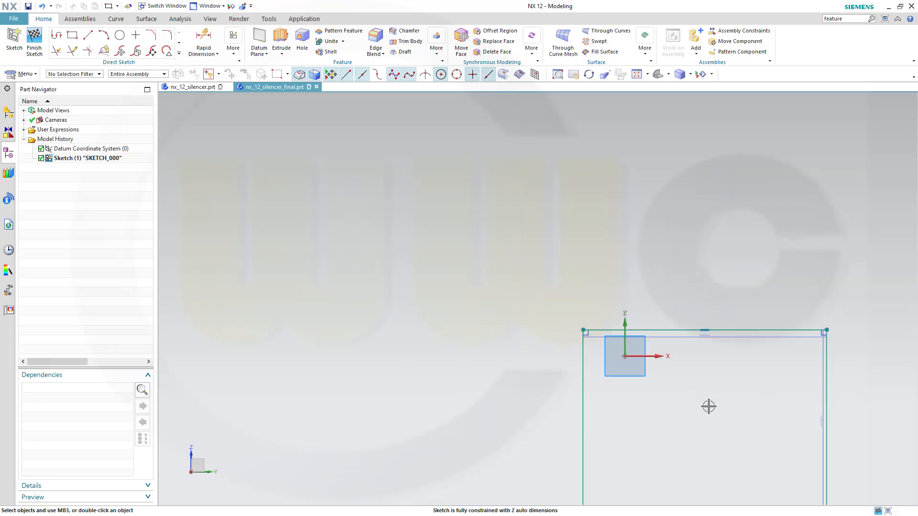
mouse_move(695, 404)
middle_mouse_down("shift")
mouse_move(601, 326)
mouse_move(581, 270)
middle_mouse_up("shift")
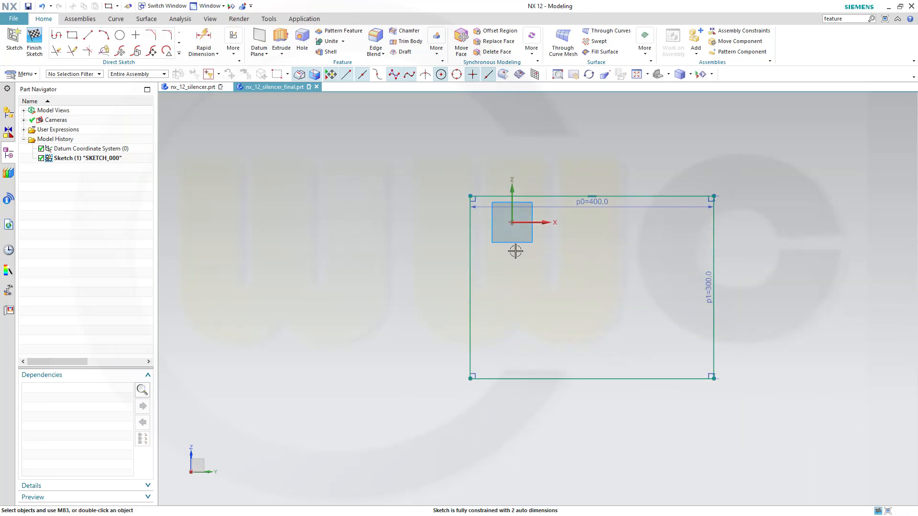
left_click(469, 288)
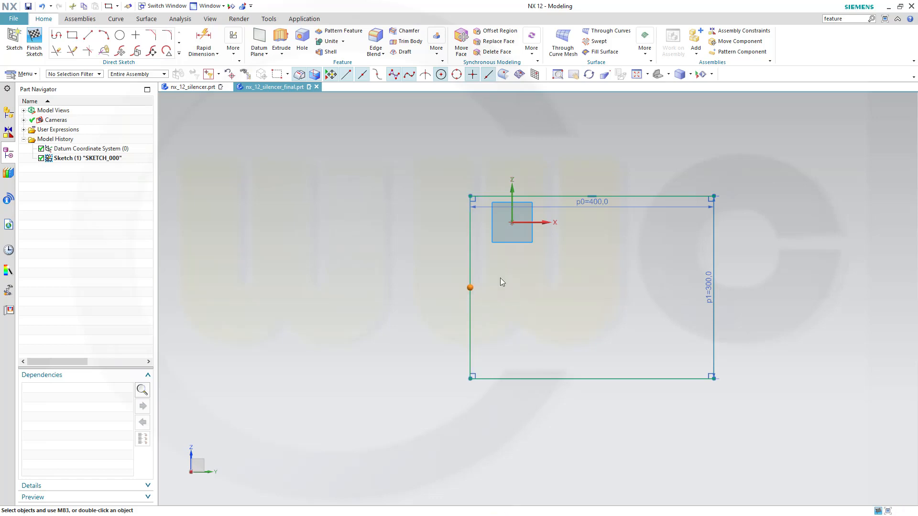
left_click(539, 222)
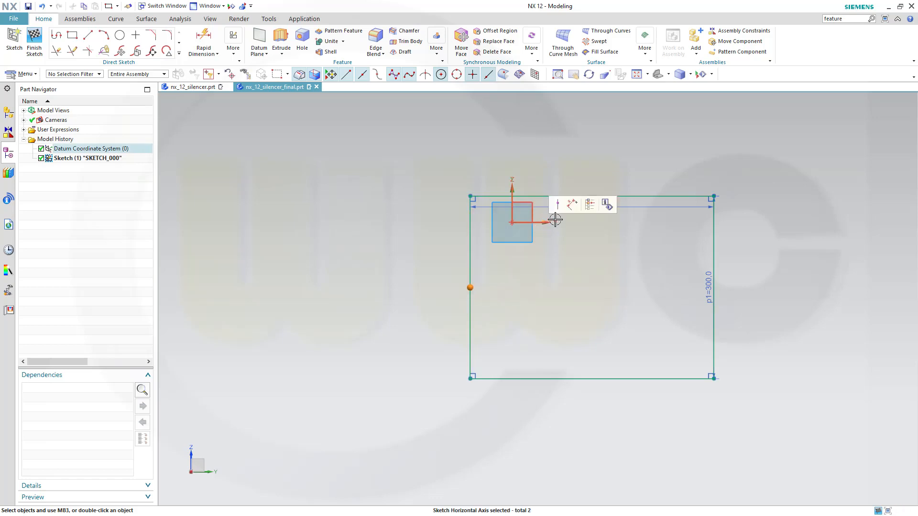
left_click(558, 206)
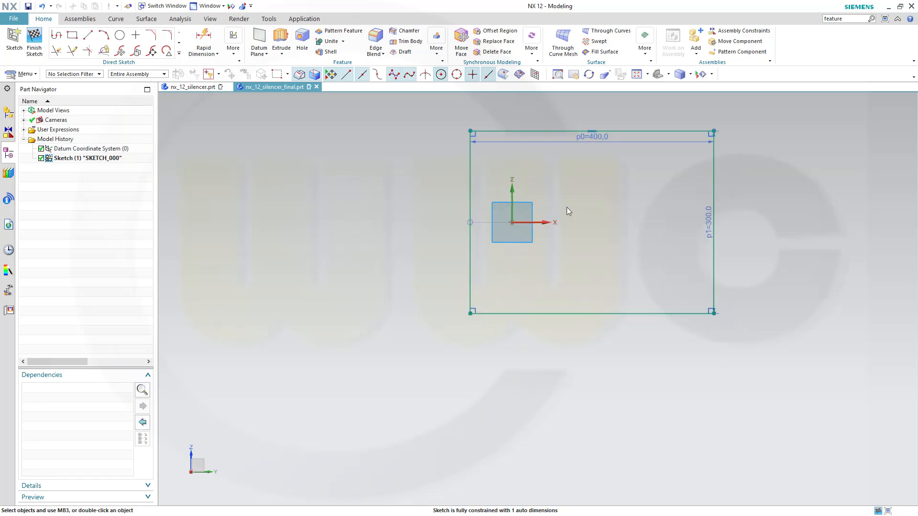
left_click(594, 130)
left_click(511, 187)
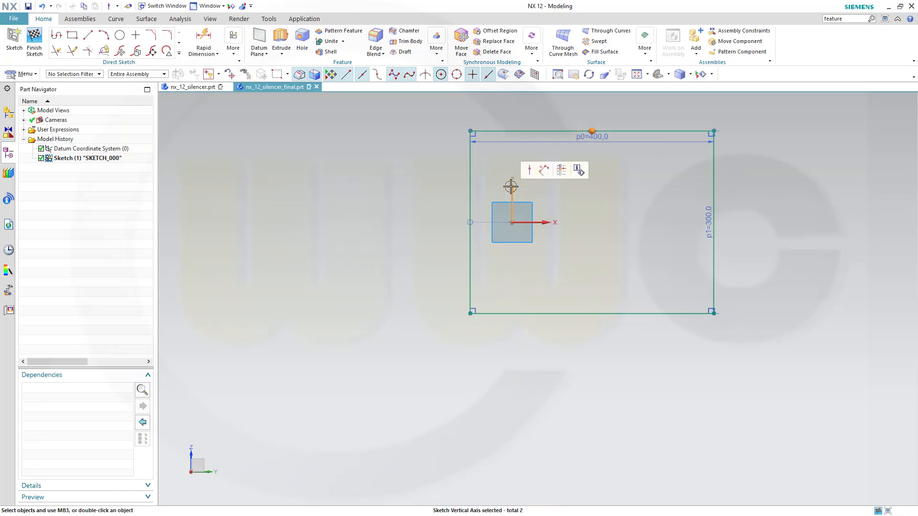
left_click(524, 171)
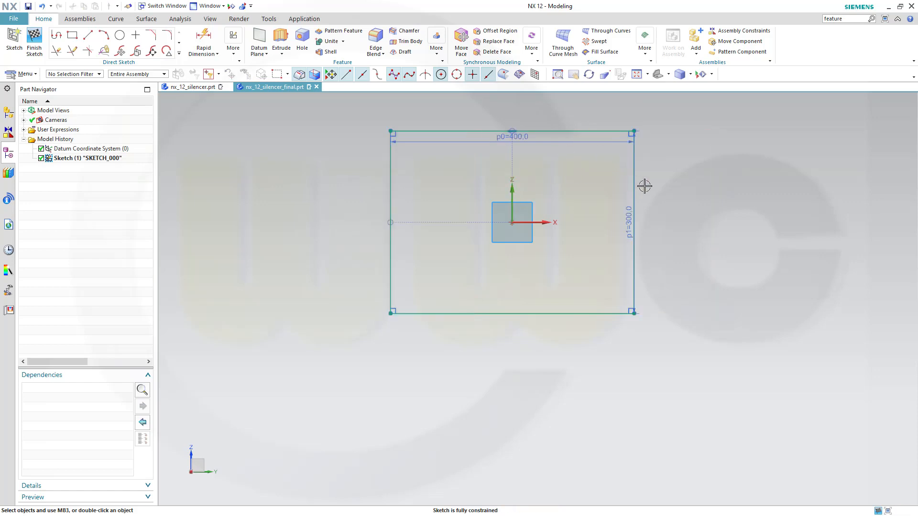
mouse_move(671, 211)
middle_mouse_down("shift")
mouse_move(669, 286)
mouse_move(665, 266)
middle_mouse_up("shift")
Cut off the bottom-right corner with a diagonal line and trim the excess curves.
left_click(87, 35)
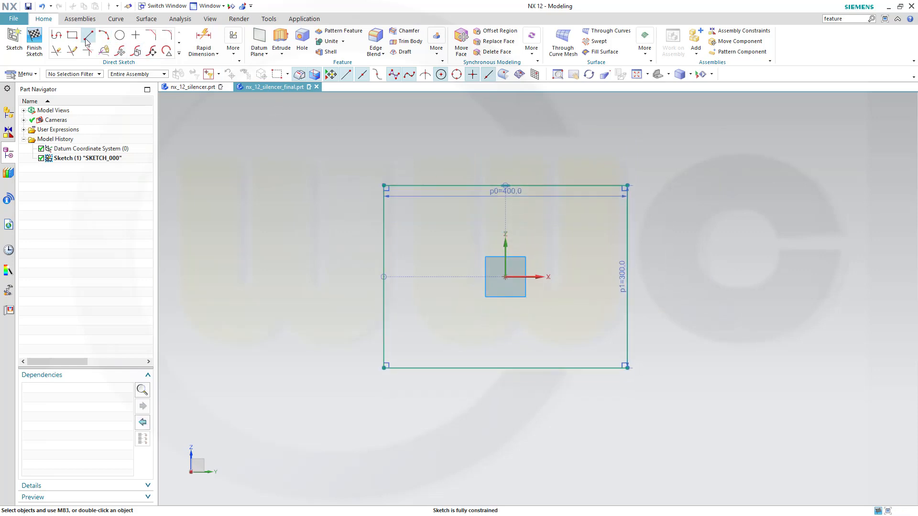
left_click(654, 280)
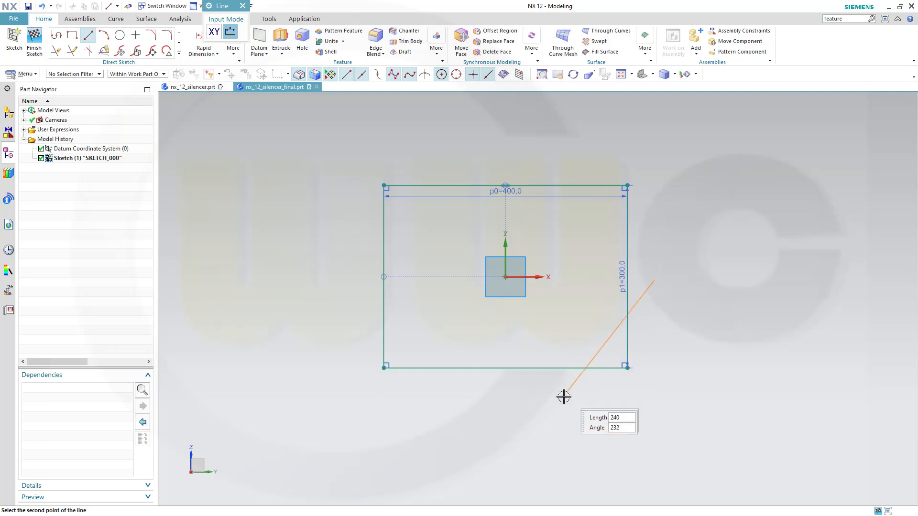
left_click(562, 397)
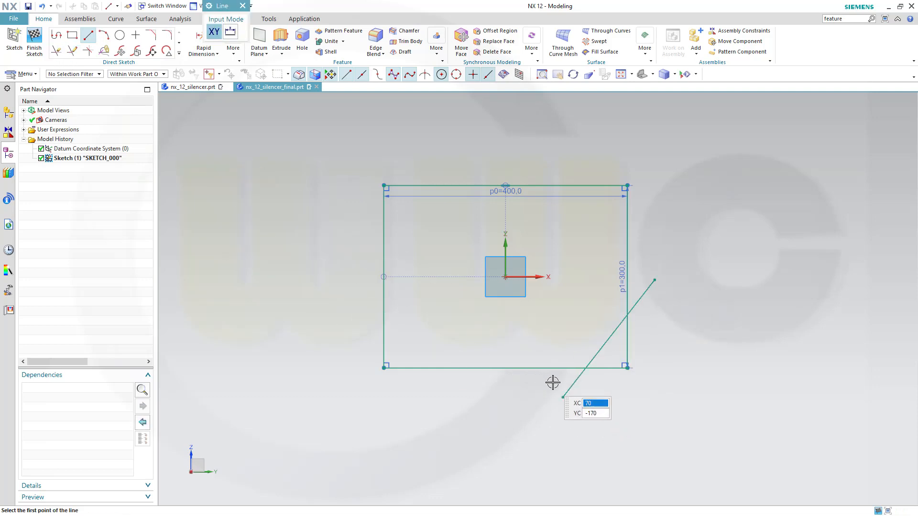
left_click(56, 50)
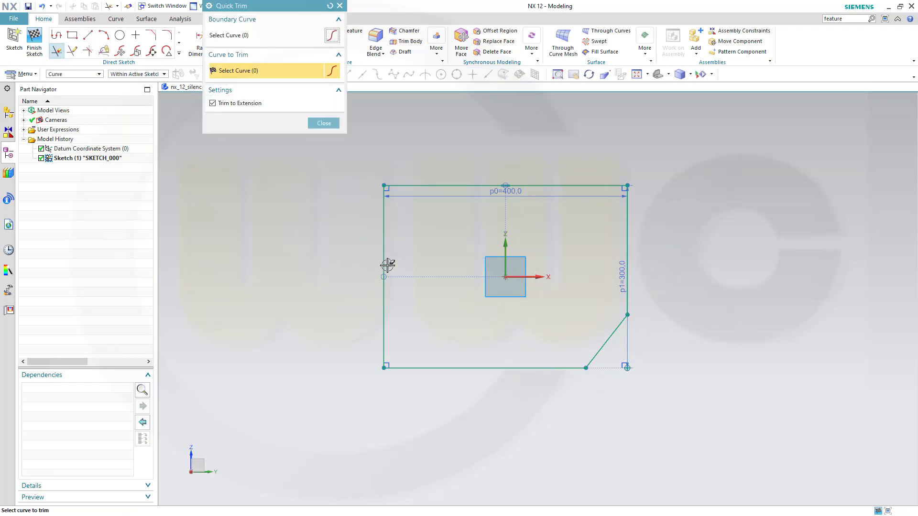
left_click(324, 124)
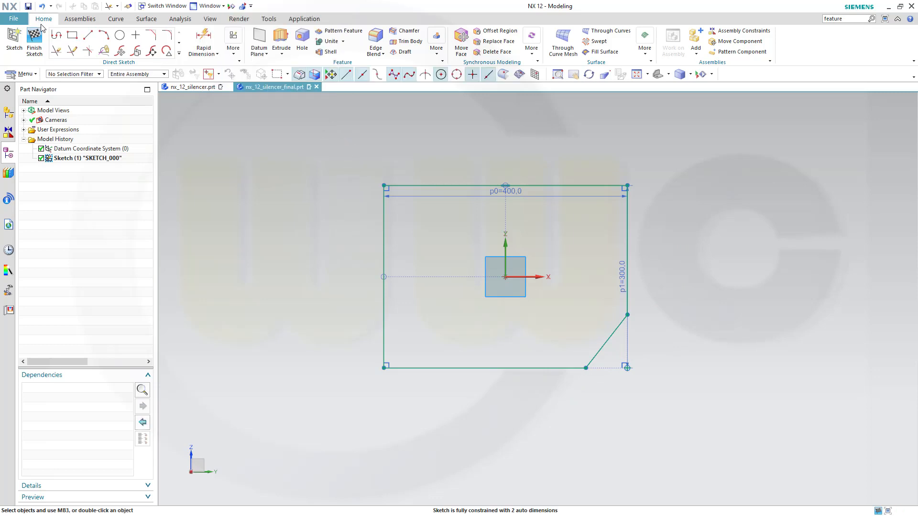
Dimension the diagonal's ends: 180 down from the top edge and 280 from the left edge.
left_click(203, 40)
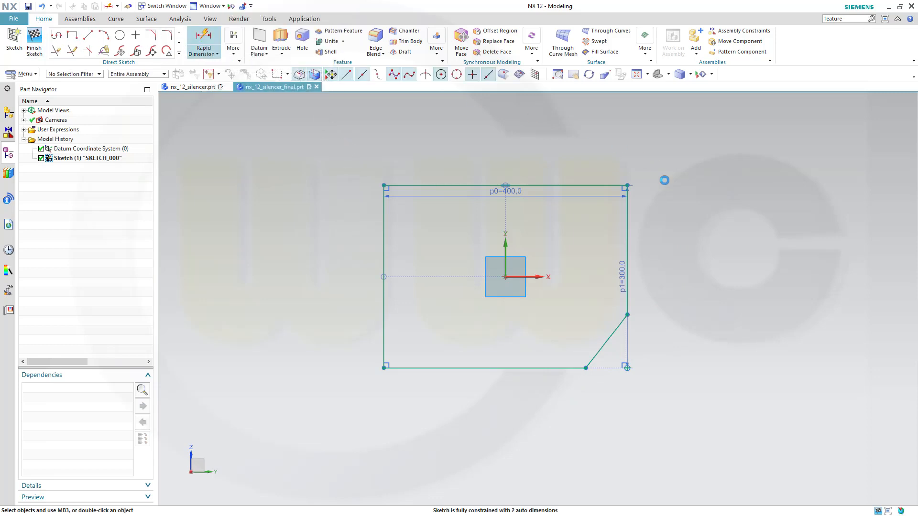
left_click(596, 185)
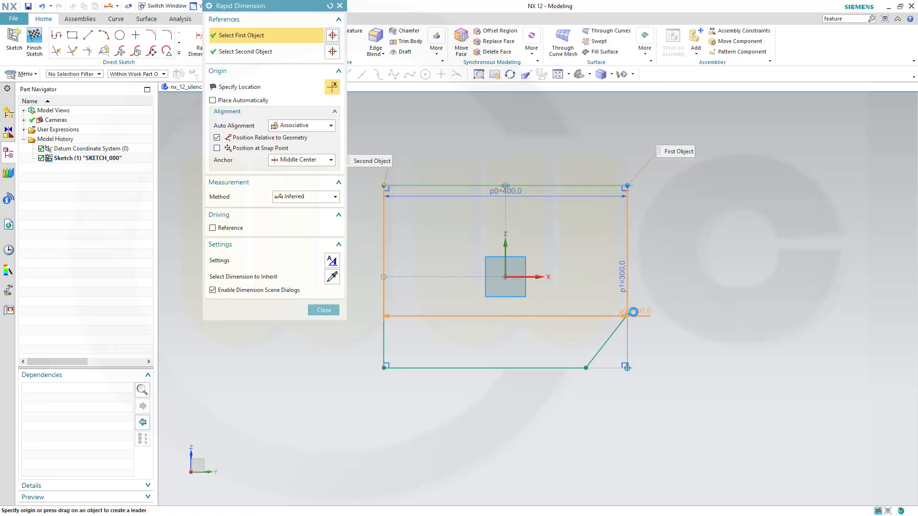
left_click(628, 313)
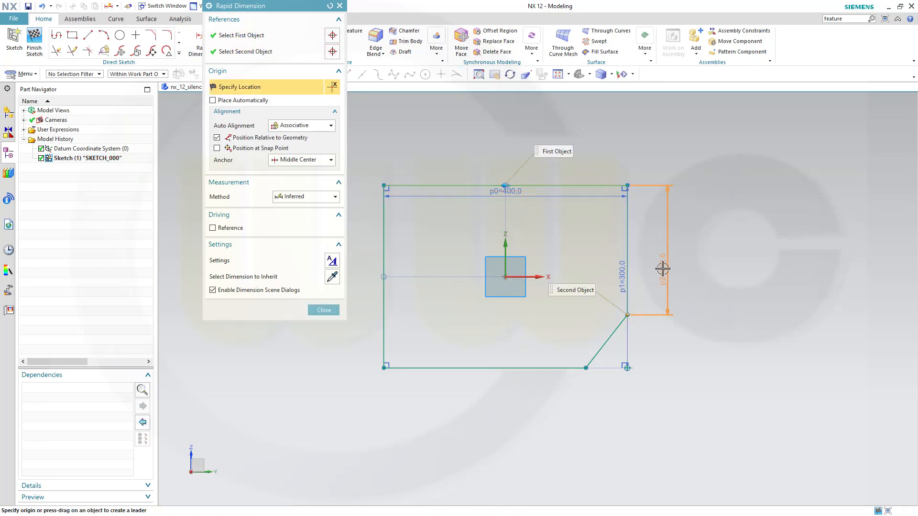
left_click(663, 269)
type("18")
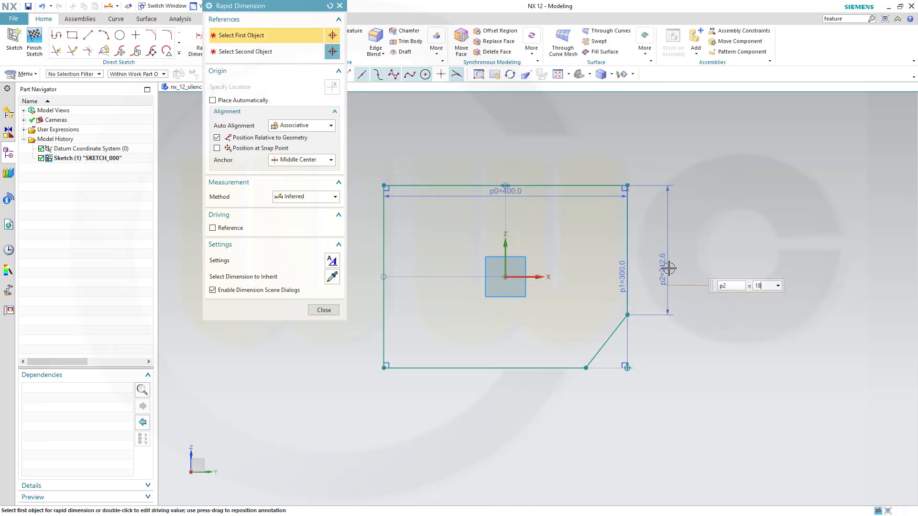
type("0")
key("Return")
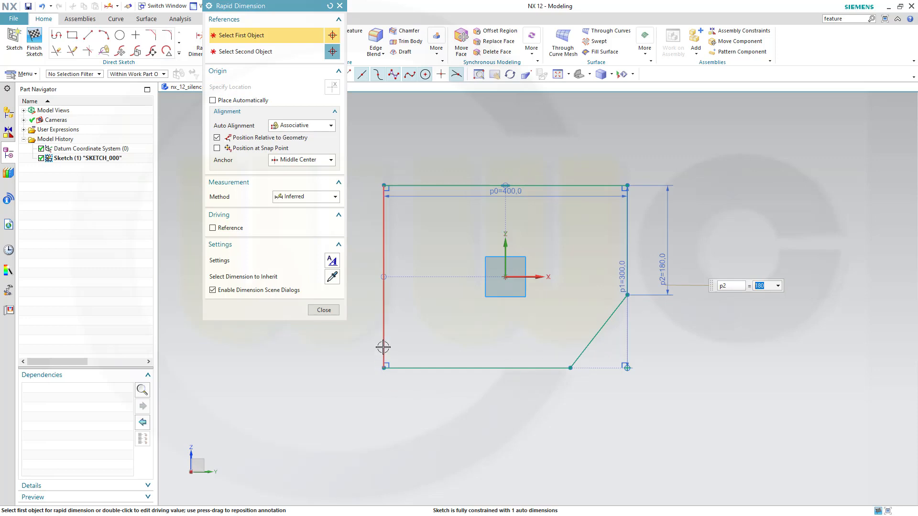
left_click(384, 368)
left_click(573, 371)
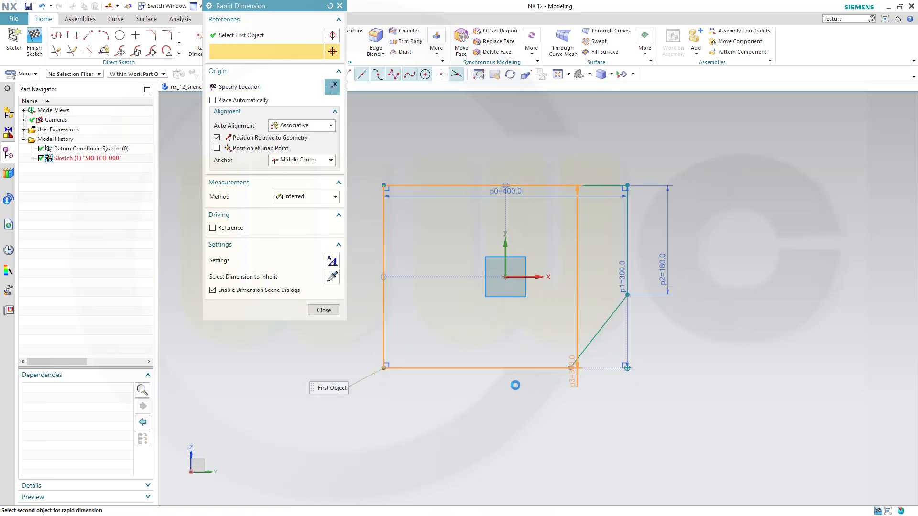
left_click(485, 401)
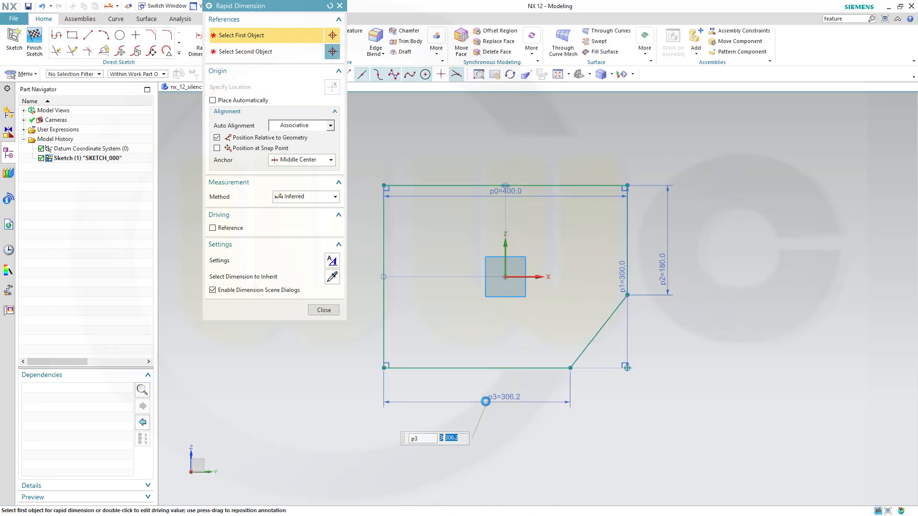
type("280")
key("Return")
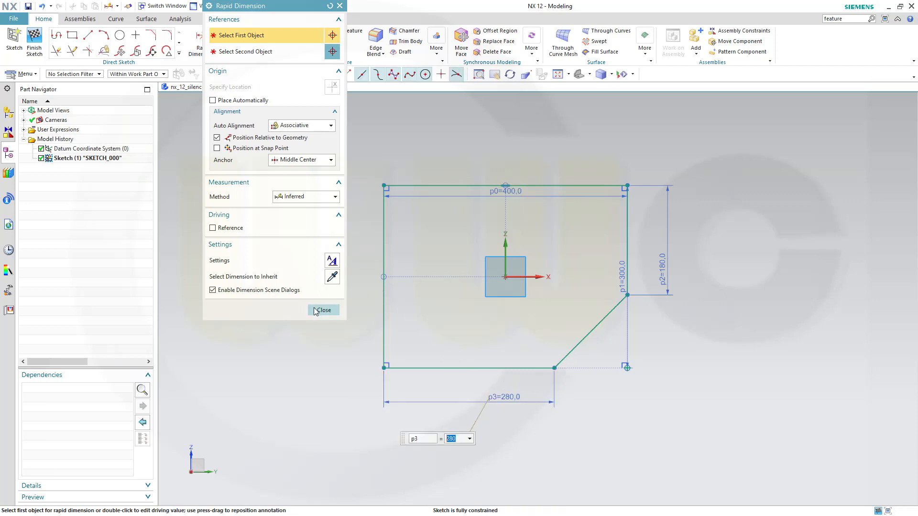
left_click(323, 310)
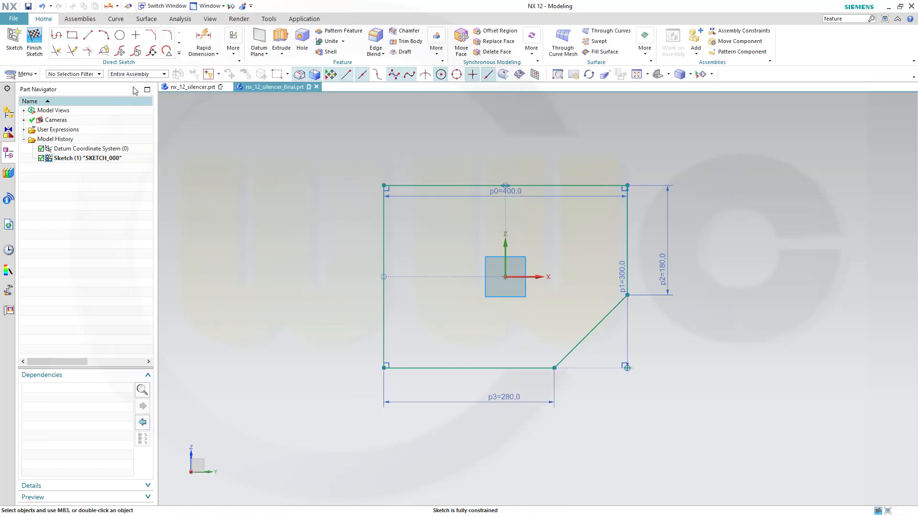
Round the top-left, bottom-left, bottom-right, diagonal and top-right corners with R90 fillets, then finish the sketch.
left_click(169, 37)
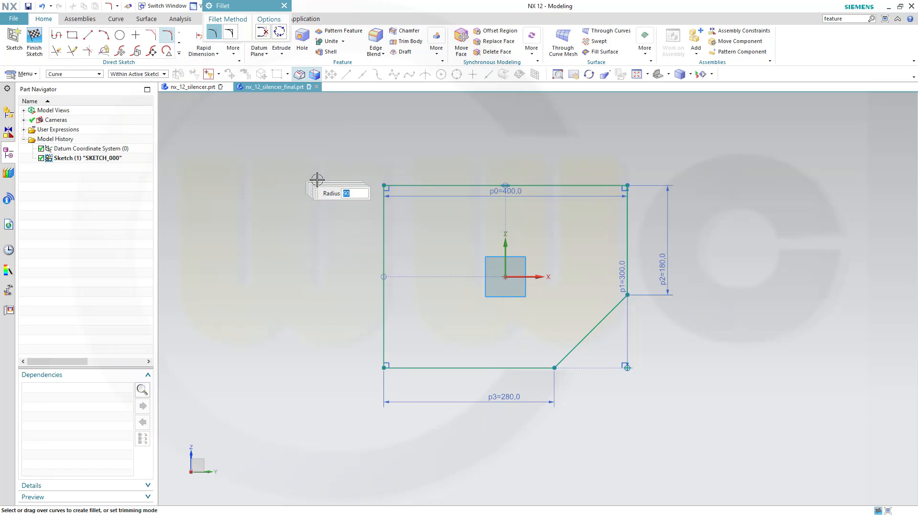
left_click(384, 220)
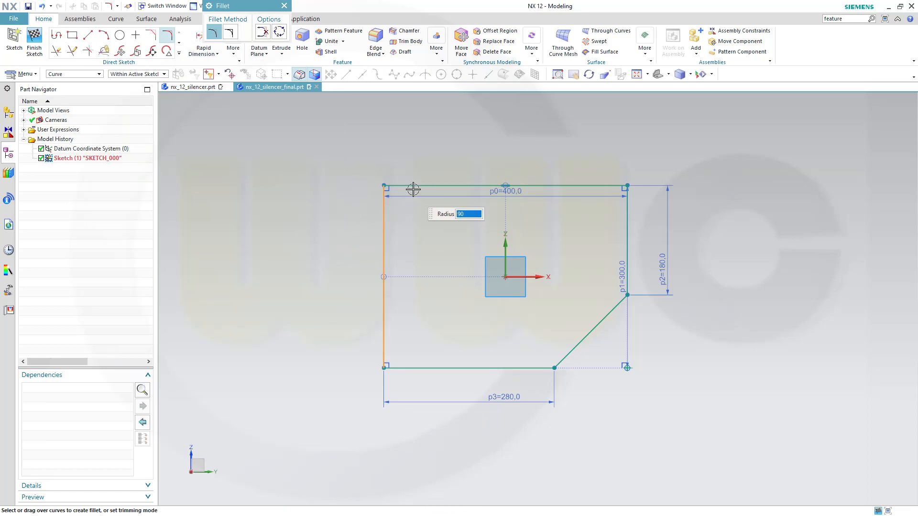
left_click(412, 186)
left_click(384, 334)
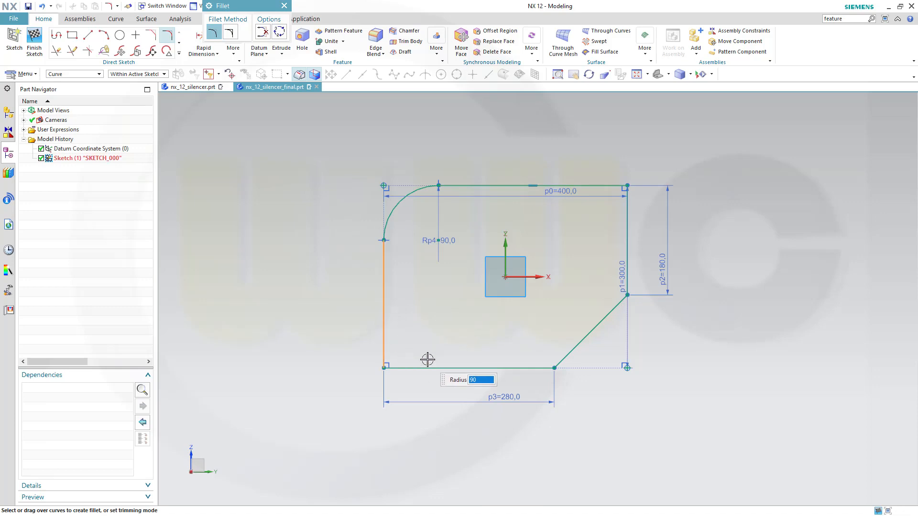
left_click(418, 368)
left_click(537, 365)
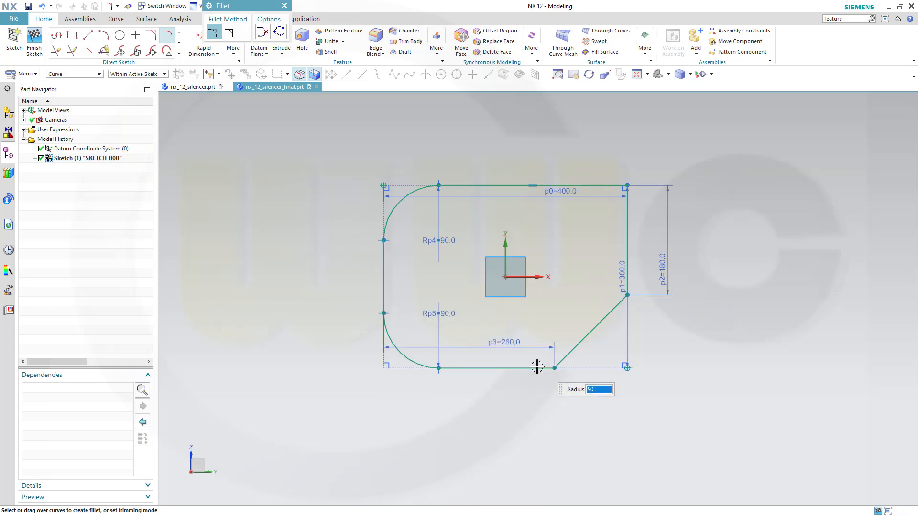
left_click(584, 338)
left_click(616, 304)
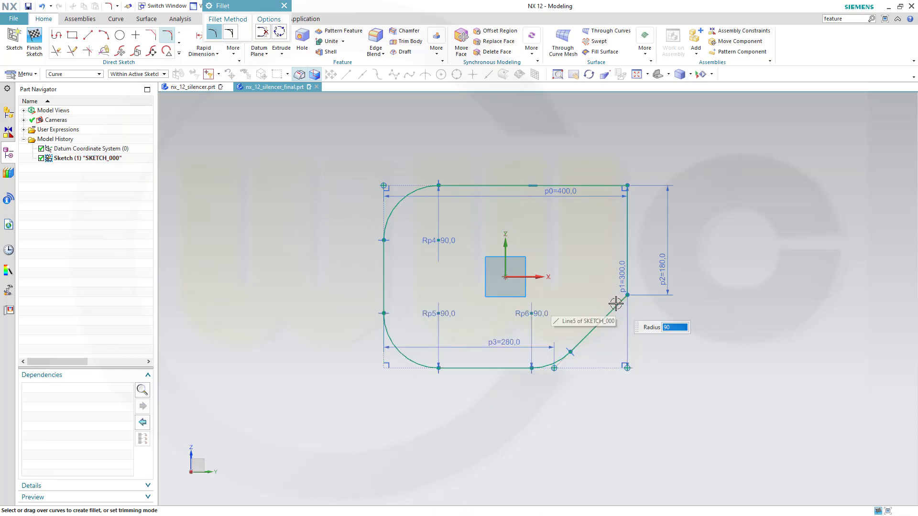
left_click(625, 263)
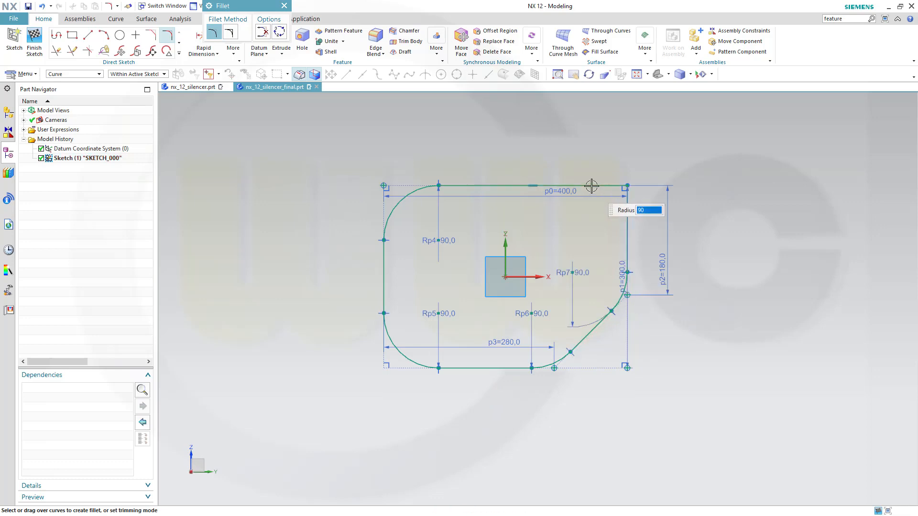
left_click(592, 186)
left_click(627, 221)
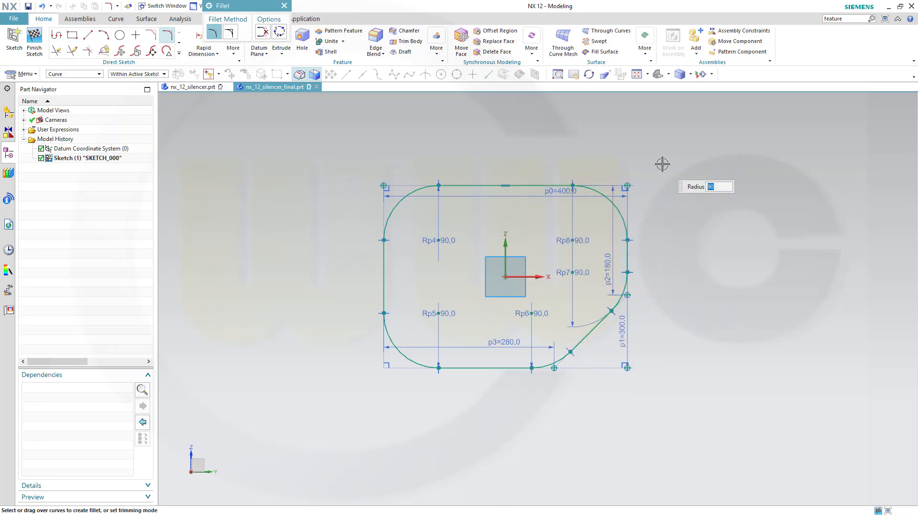
left_click(34, 41)
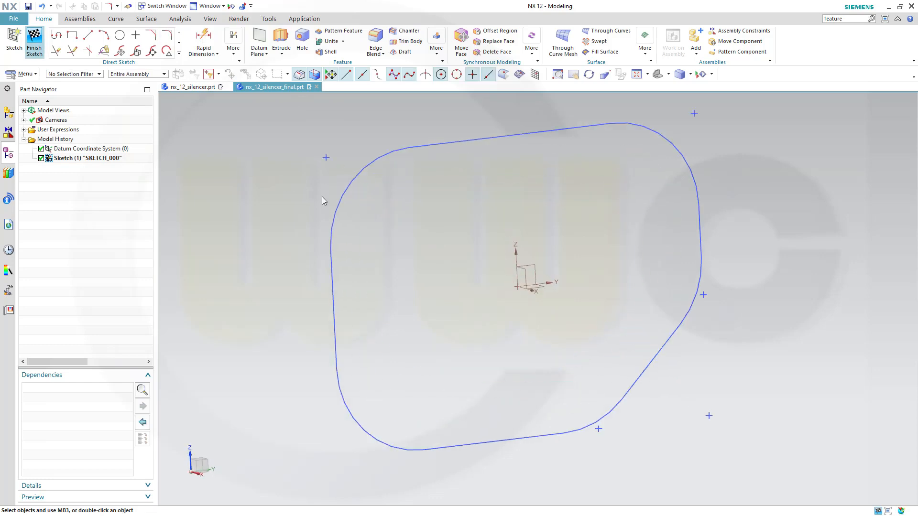
Extrude the rounded profile as a sheet body with a 40 mm end distance.
scroll(341, 206, "down", 5)
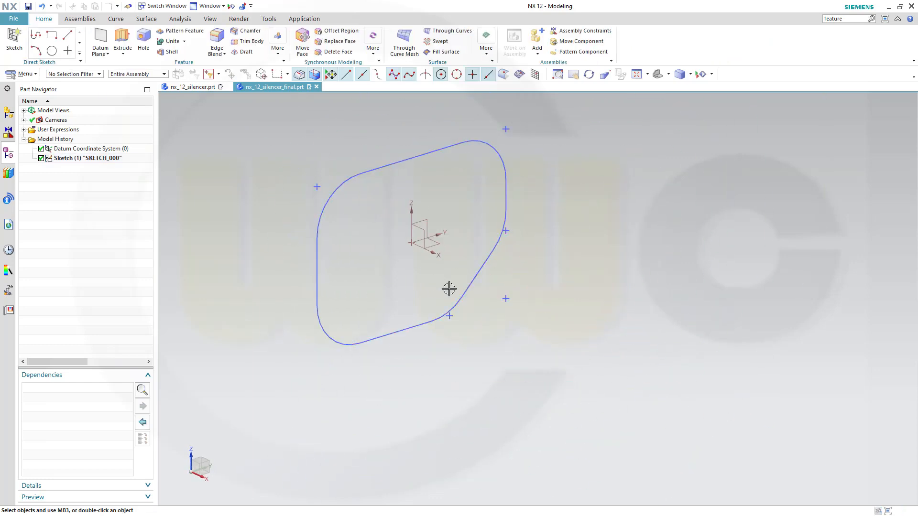
middle_click_drag(449, 288, 418, 201)
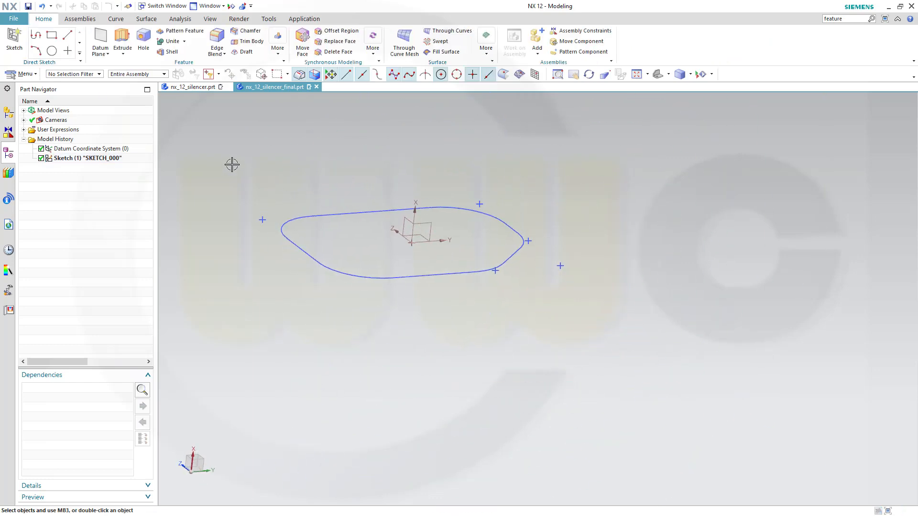
left_click(124, 33)
left_click(385, 277)
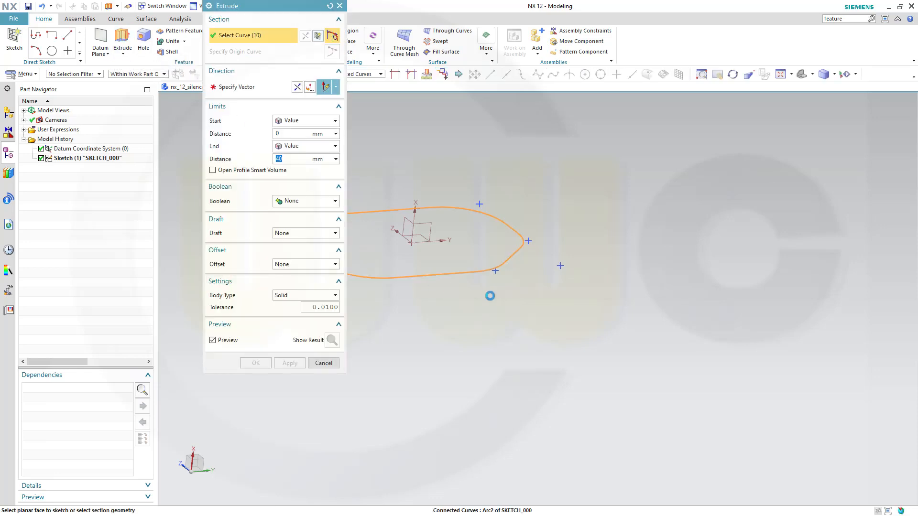
left_click(335, 295)
left_click(301, 313)
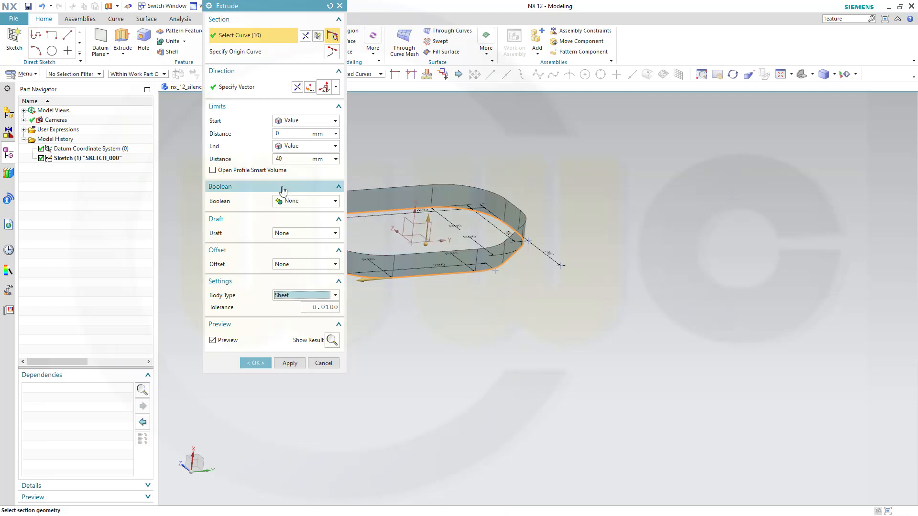
left_click(293, 157)
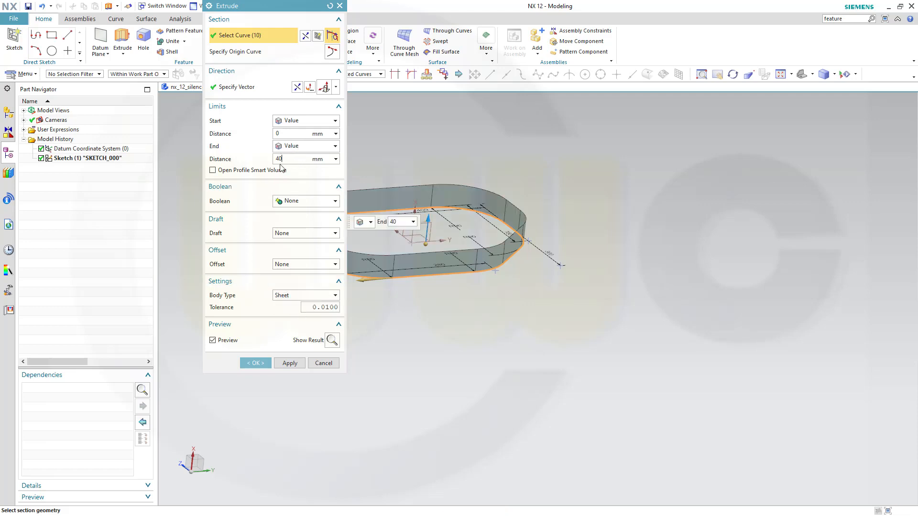
Add a 2° draft from the section and create the sheet extrusion.
left_click(335, 234)
left_click(336, 233)
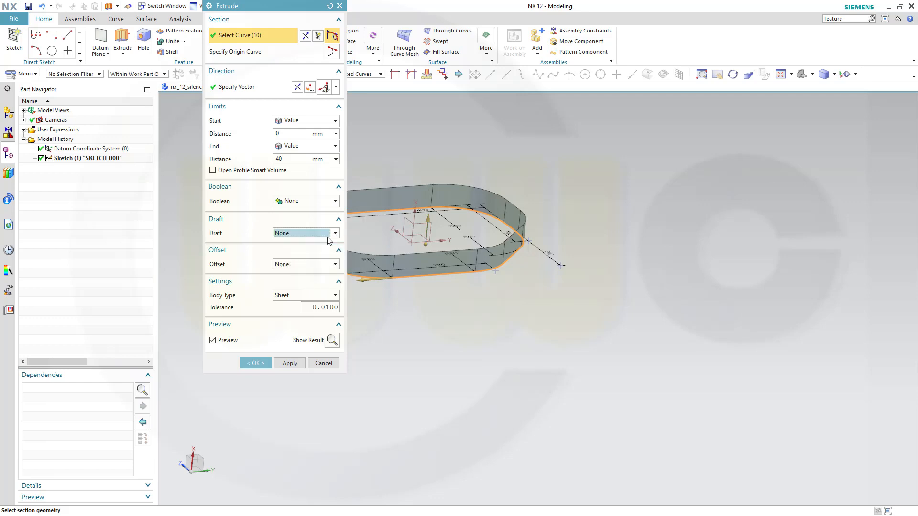
left_click(335, 234)
left_click(306, 260)
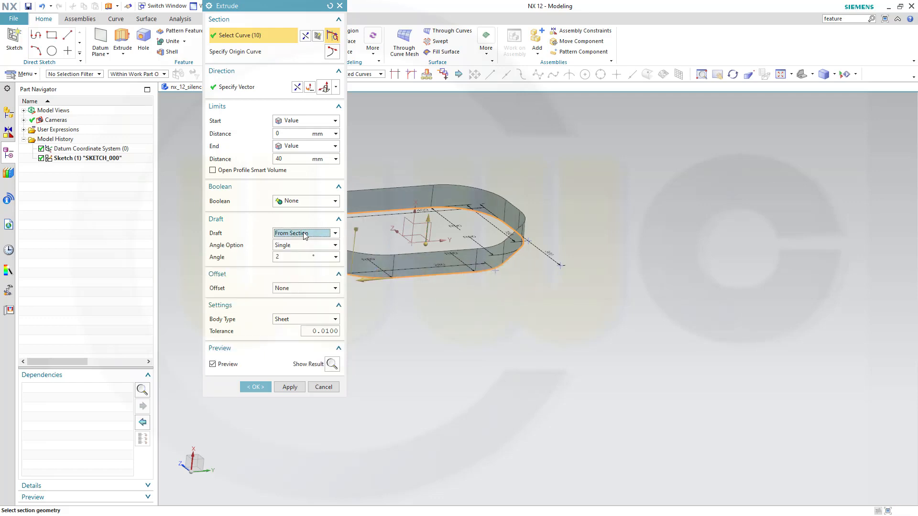
middle_click_drag(537, 333, 598, 313)
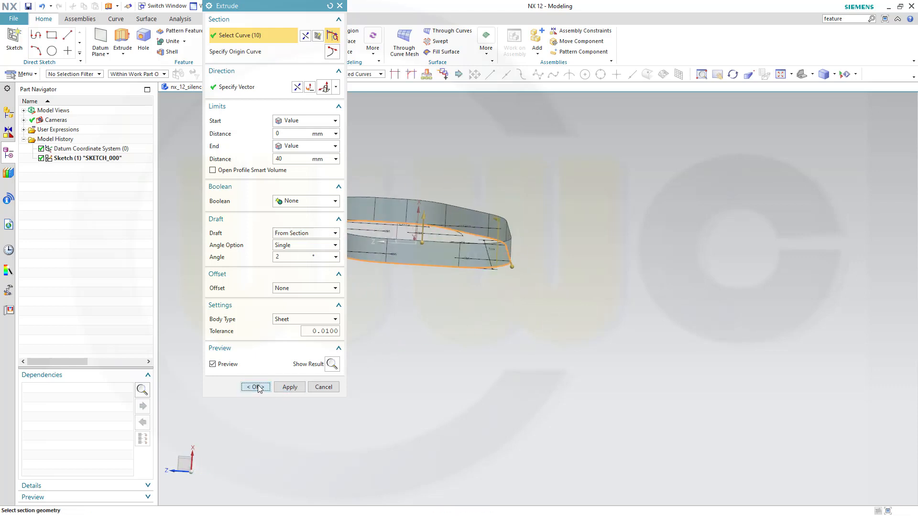
left_click(269, 388)
middle_click_drag(447, 346, 414, 338)
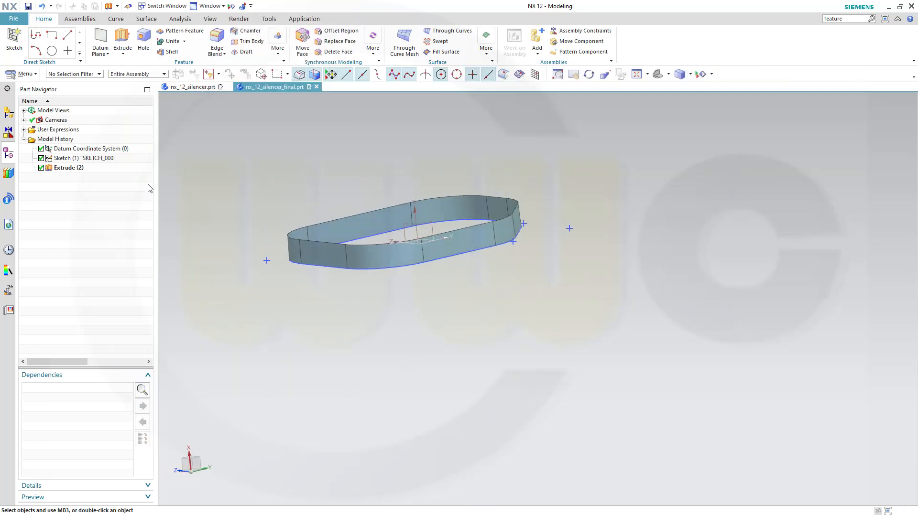
Hide the profile sketch Sketch (1).
right_click(121, 164)
left_click(136, 167)
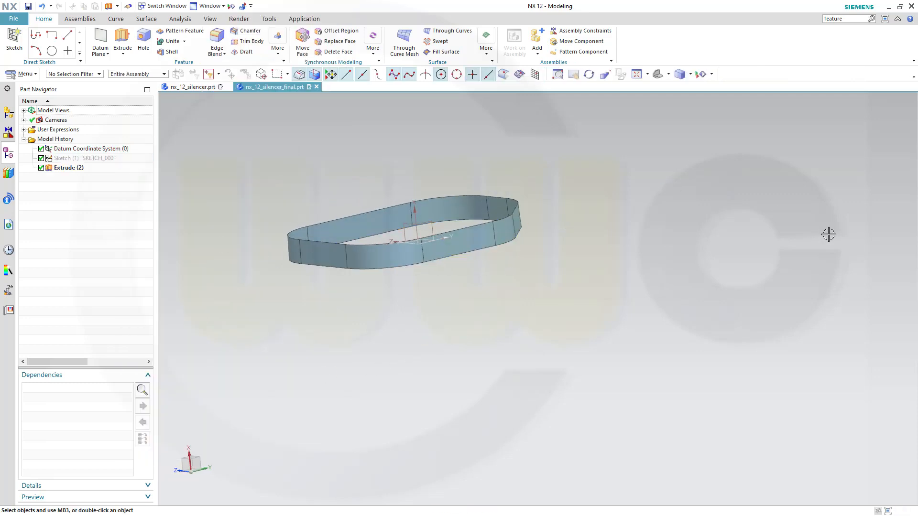
mouse_move(653, 285)
middle_mouse_down()
mouse_move(652, 299)
mouse_move(670, 293)
middle_mouse_up()
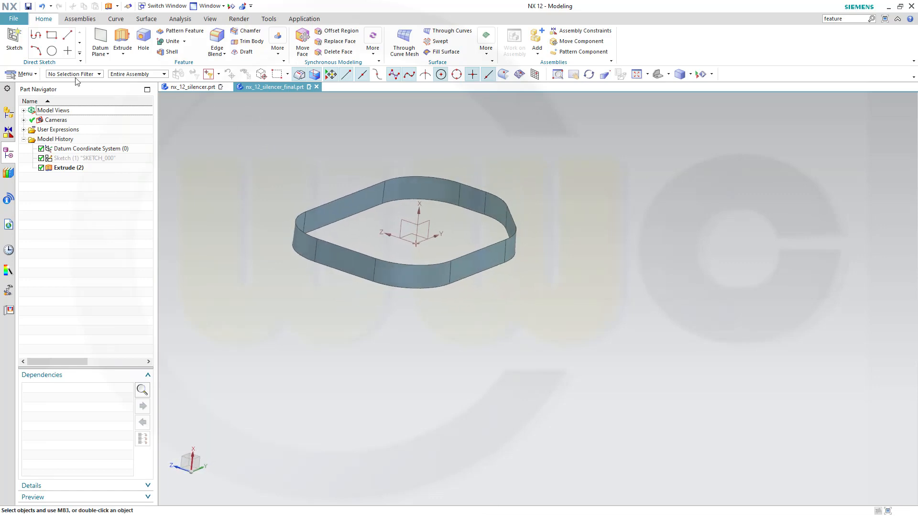
Start a new sketch on the XZ datum plane.
left_click(14, 39)
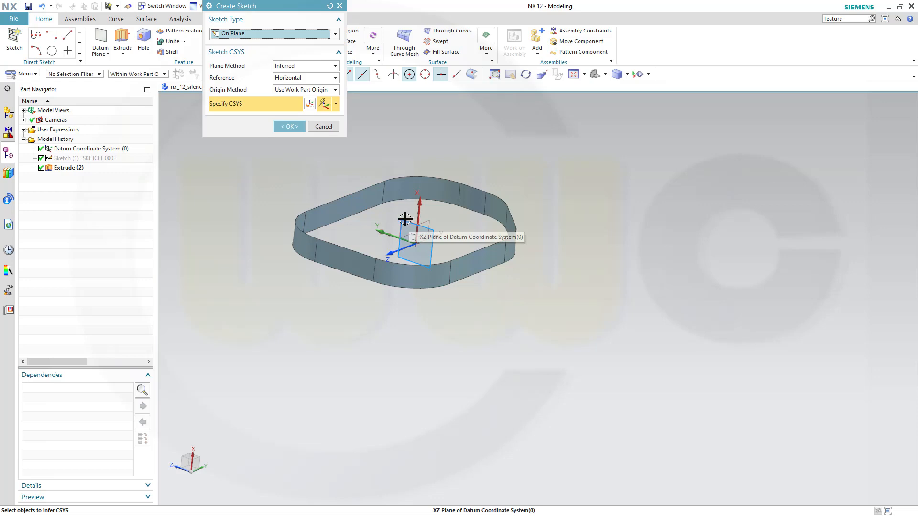
left_click(405, 218)
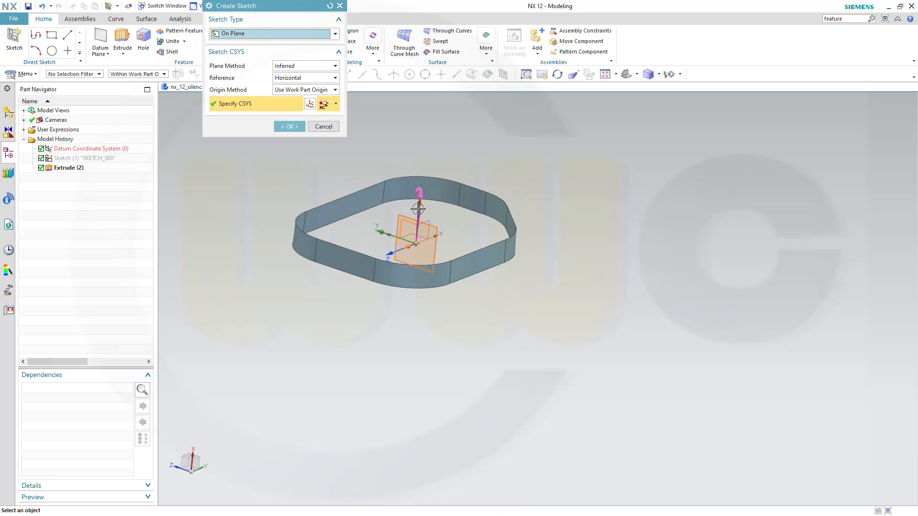
left_click(289, 127)
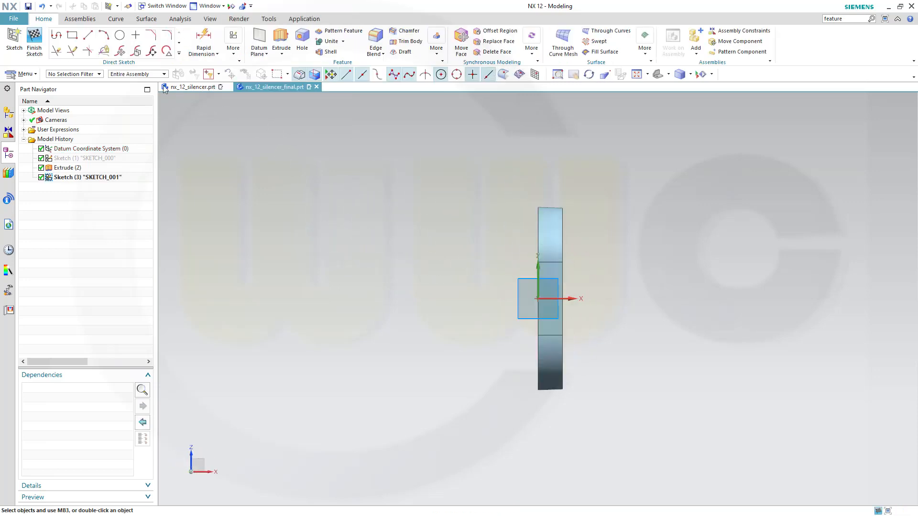
Draw a Ø600 circle left of the sheet with its centre on the horizontal axis.
left_click(119, 35)
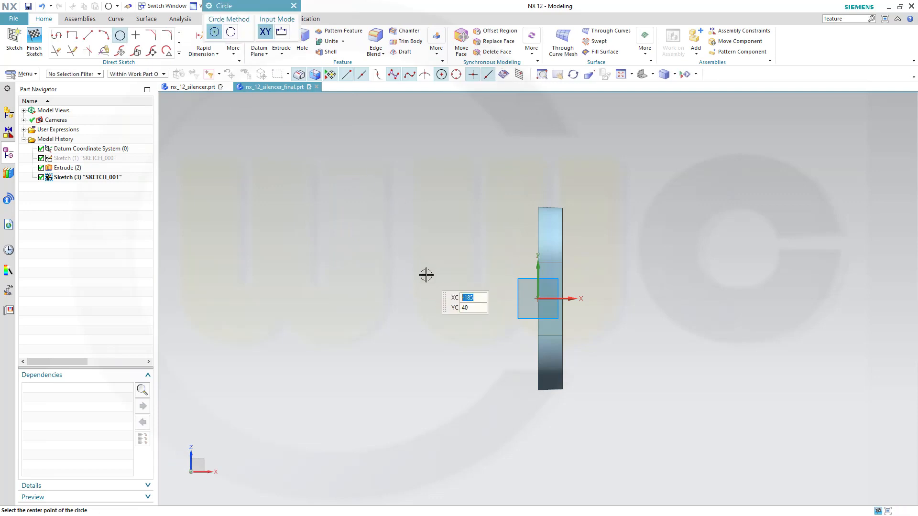
left_click(426, 274)
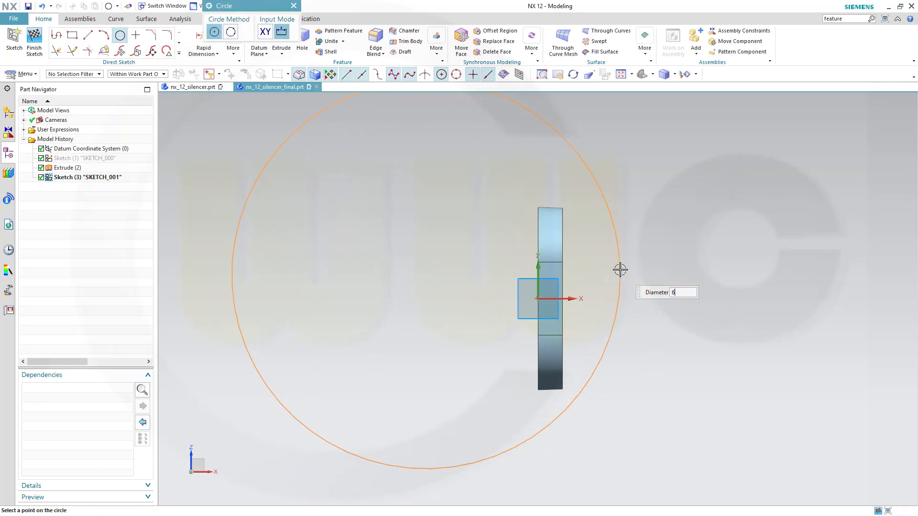
key("Return")
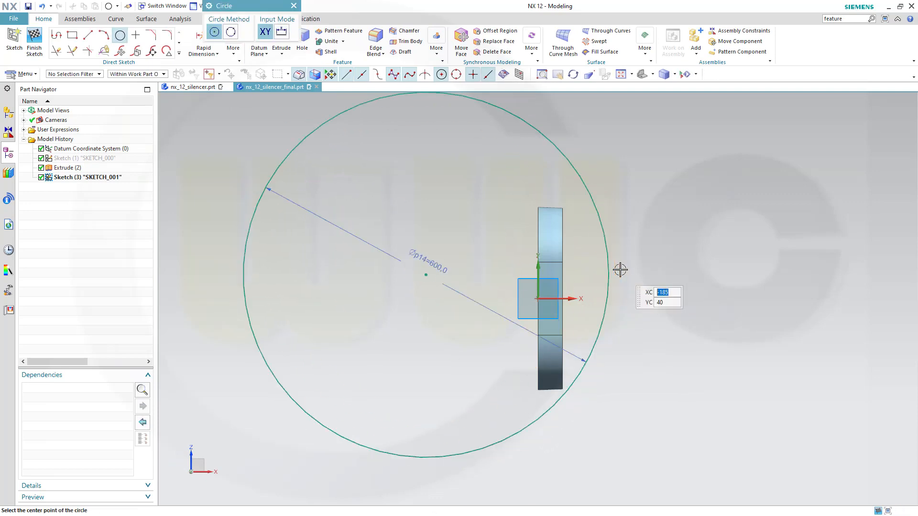
key("Escape")
left_click(425, 275)
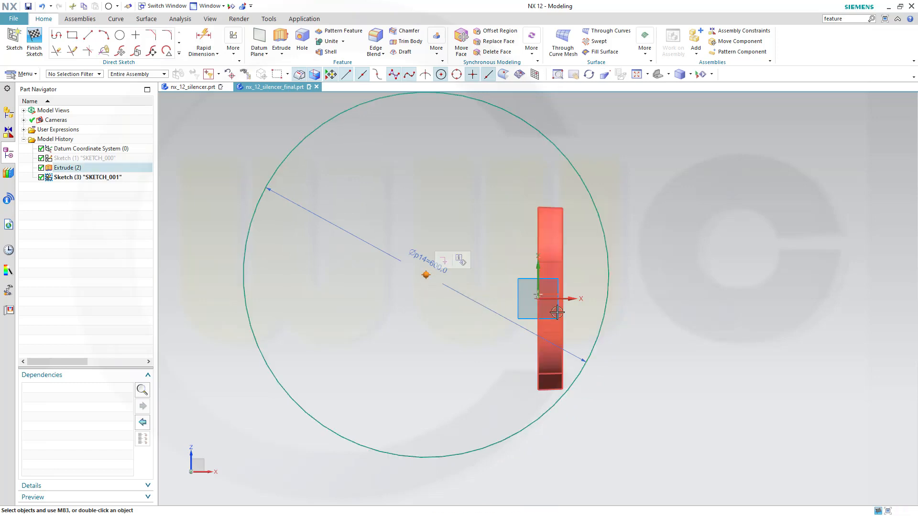
left_click(573, 298)
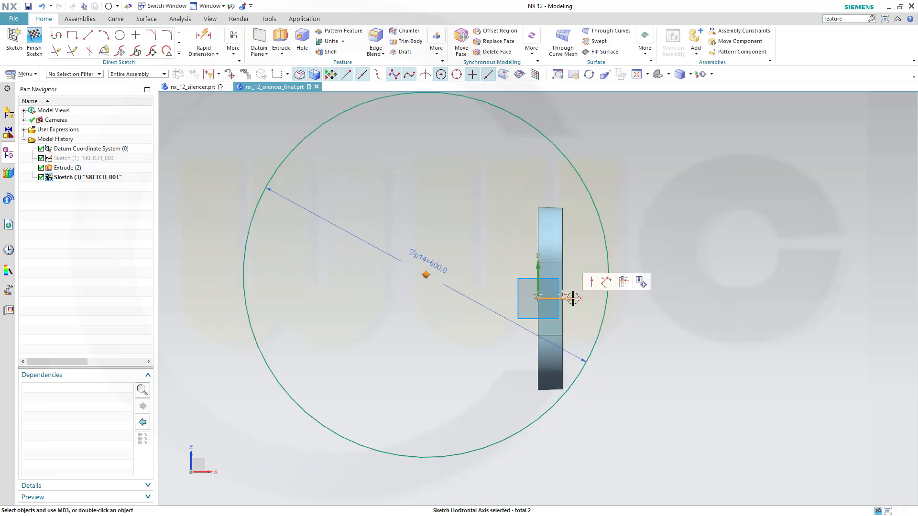
left_click(590, 281)
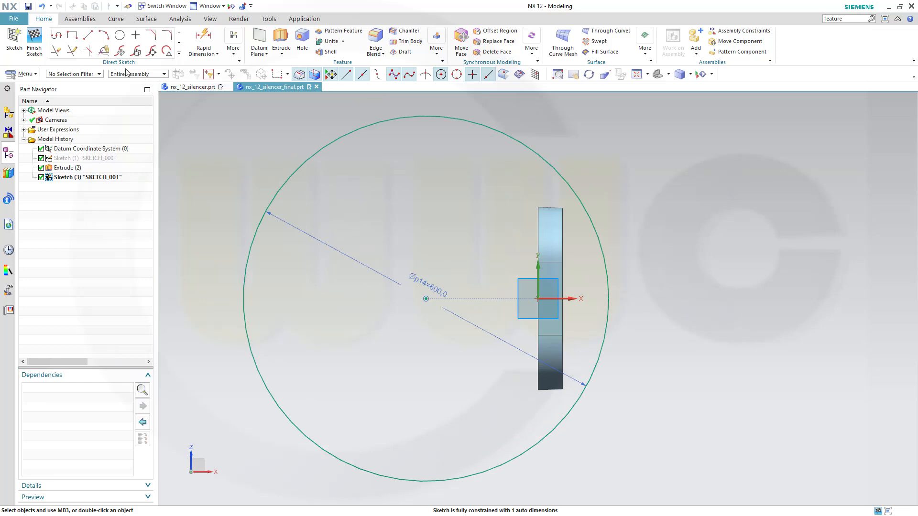
Dimension the circle 90 horizontally from the part's vertical edge.
left_click(203, 43)
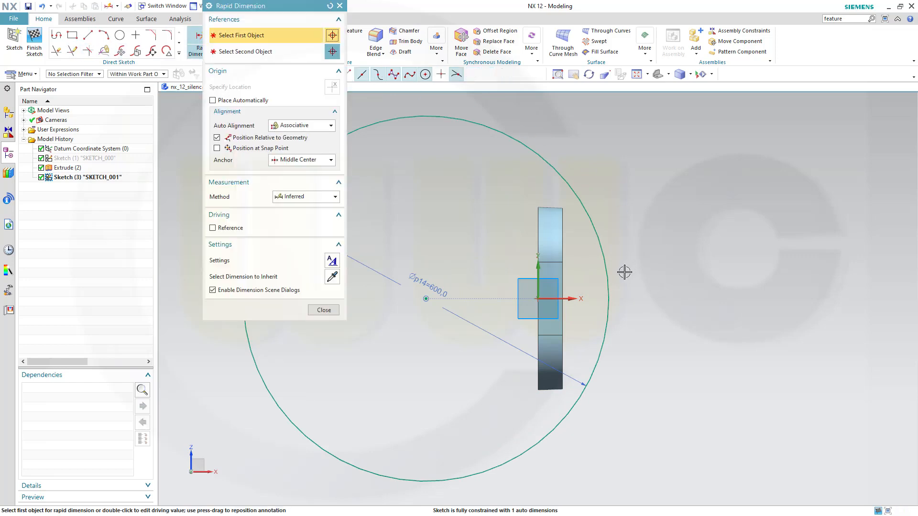
left_click(608, 299)
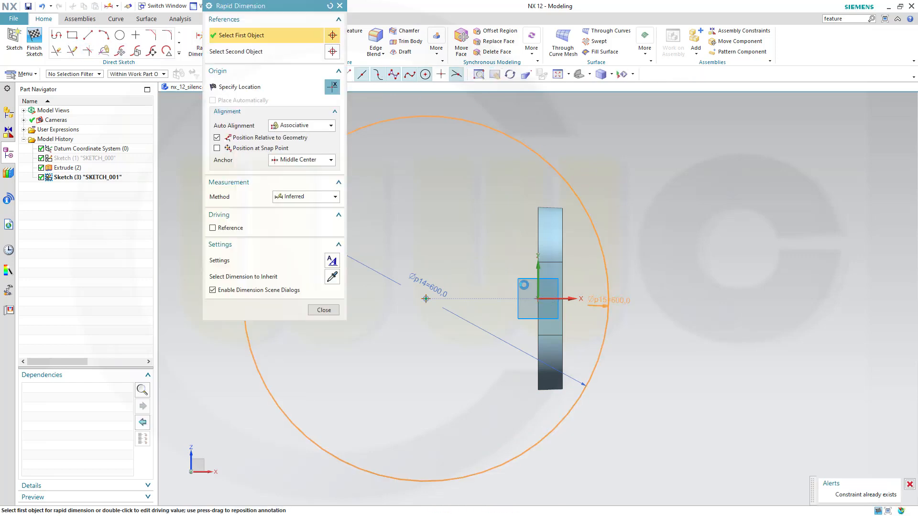
left_click(542, 276)
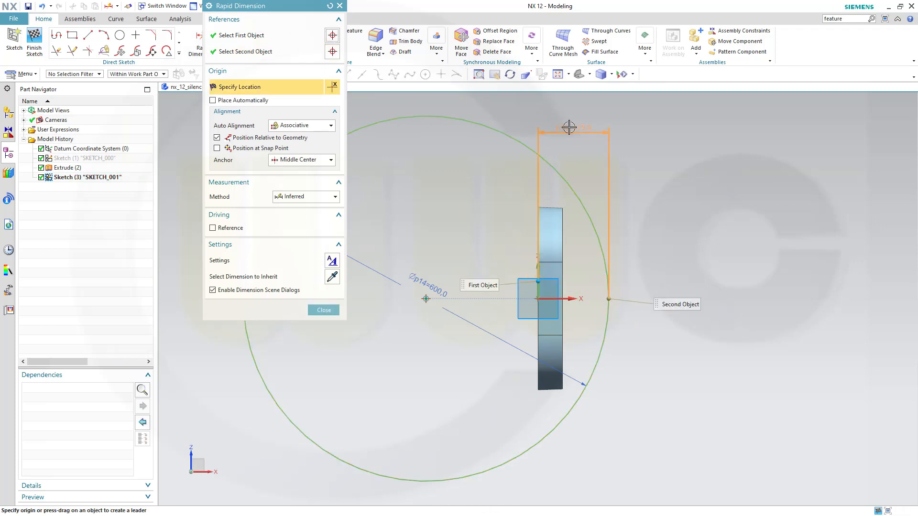
left_click(568, 127)
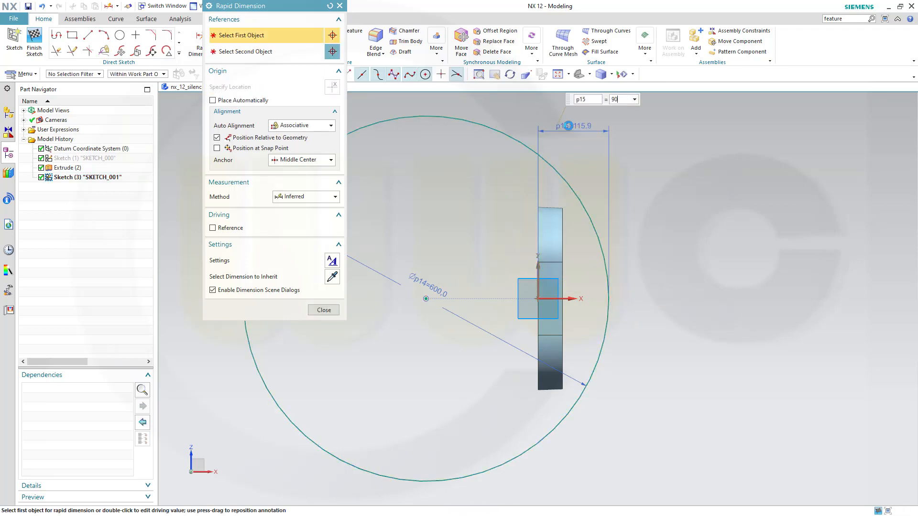
key("Return")
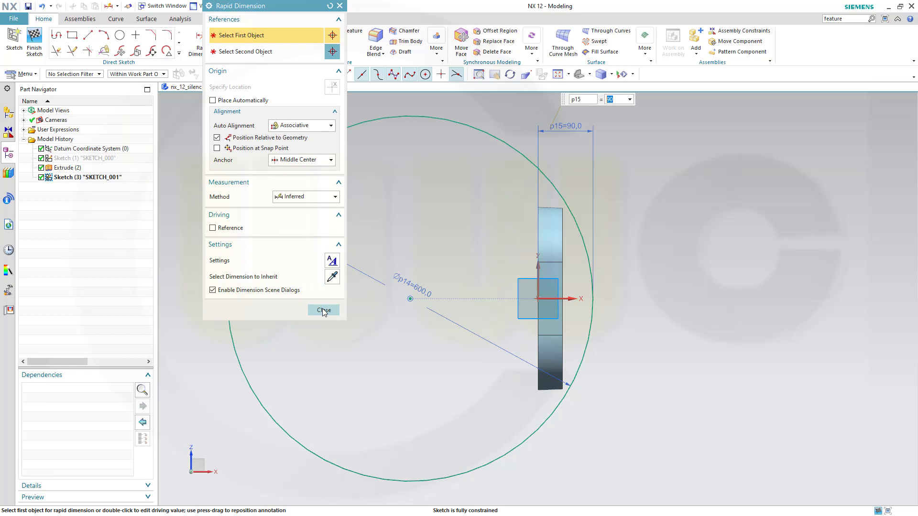
left_click(323, 310)
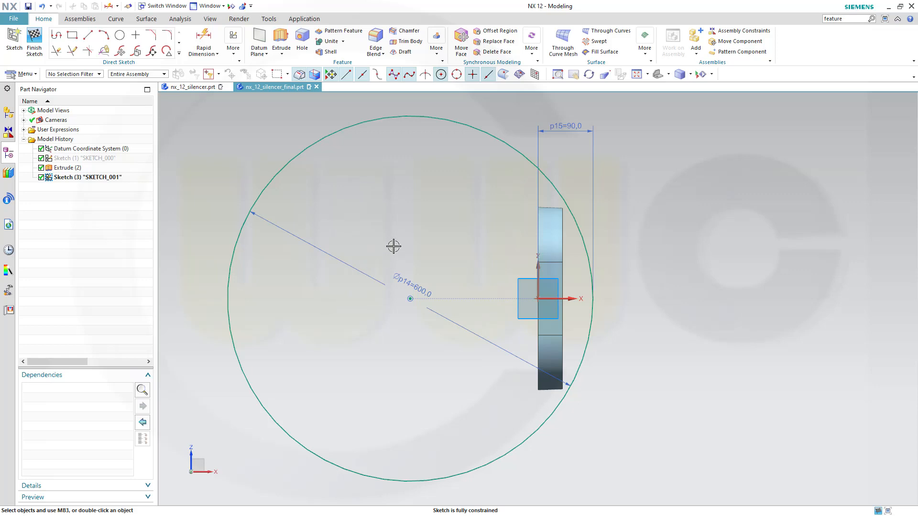
left_click(88, 35)
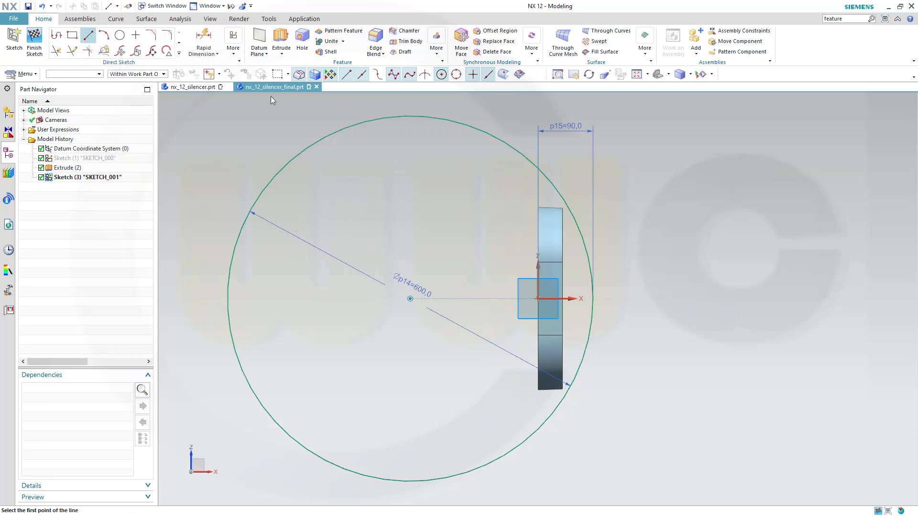
Draw a vertical line across the circle and convert it to a reference line.
left_click(553, 165)
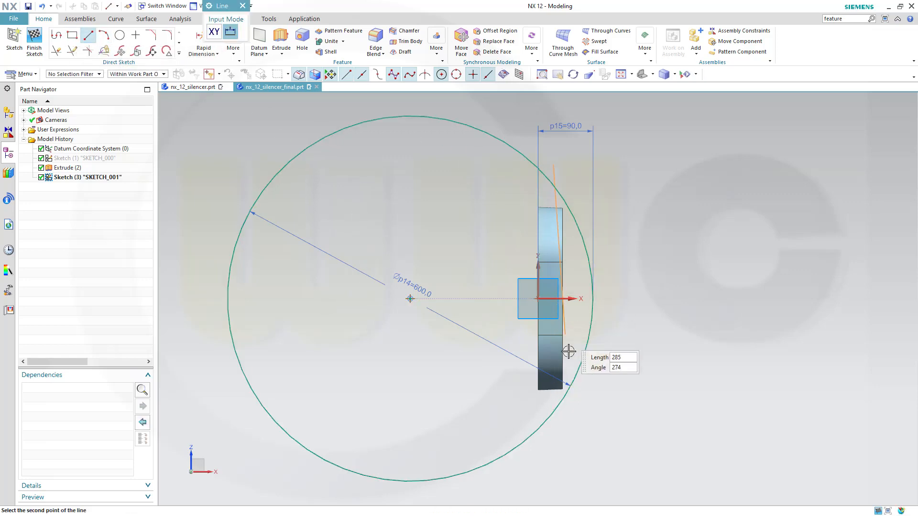
left_click(555, 424)
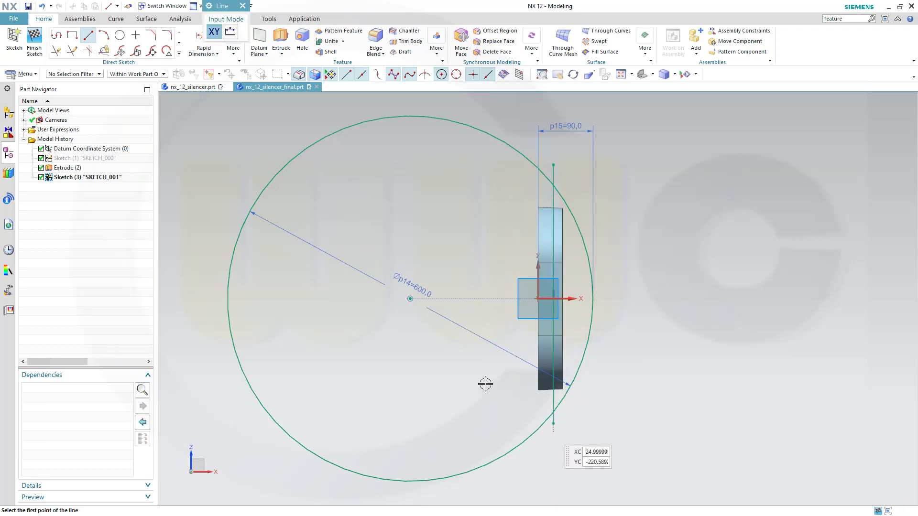
key("Escape")
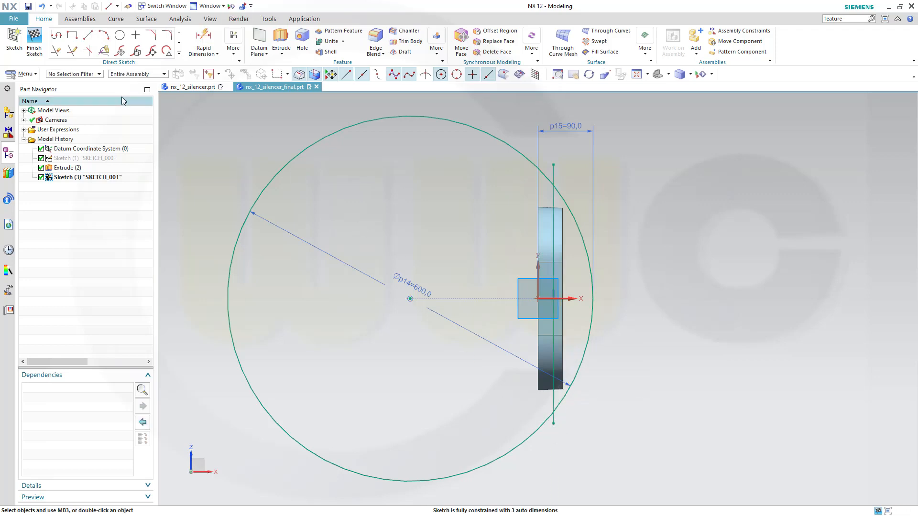
left_click(555, 172)
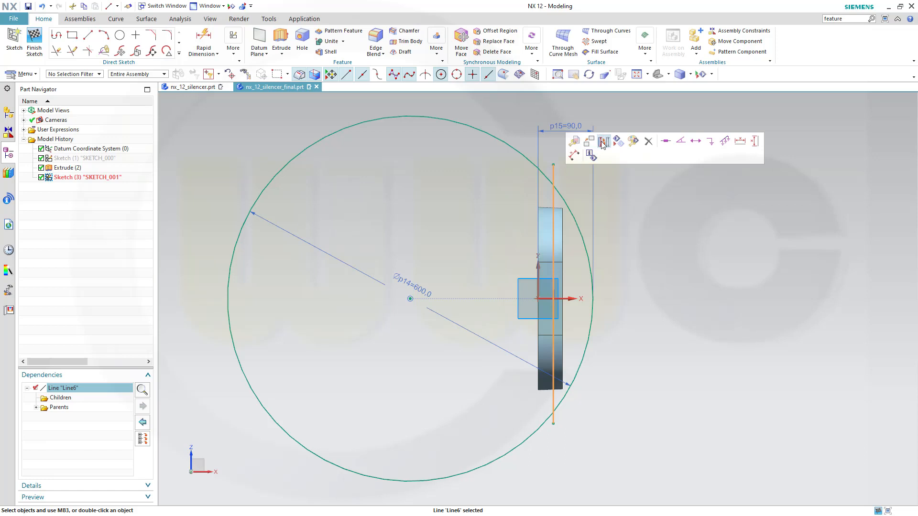
left_click(591, 156)
Trim away the circle's left portion, leaving the arc right of the line.
left_click(56, 50)
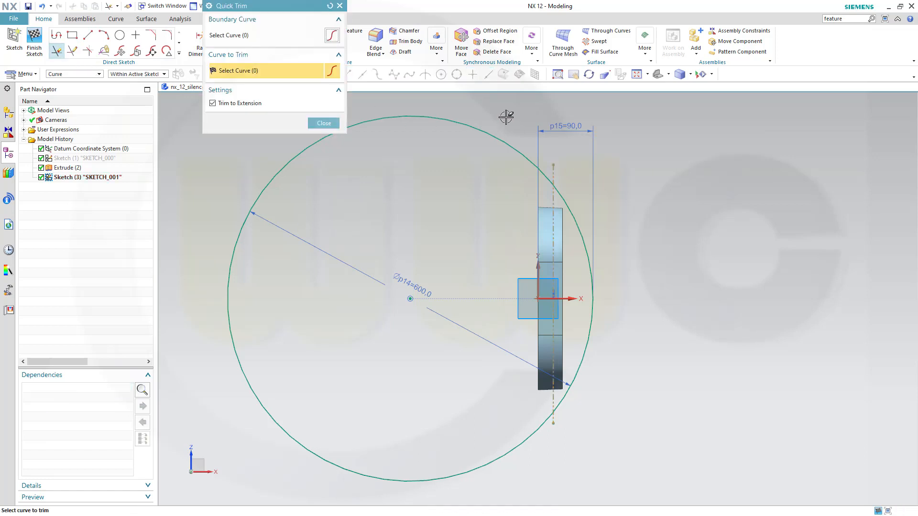
left_click_drag(506, 117, 420, 385)
scroll(569, 430, "up", 8)
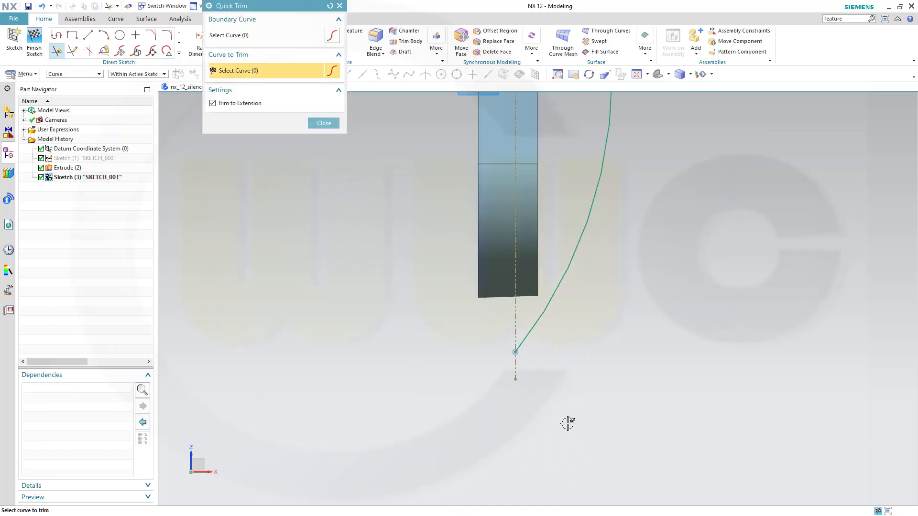
scroll(578, 345, "down", 5)
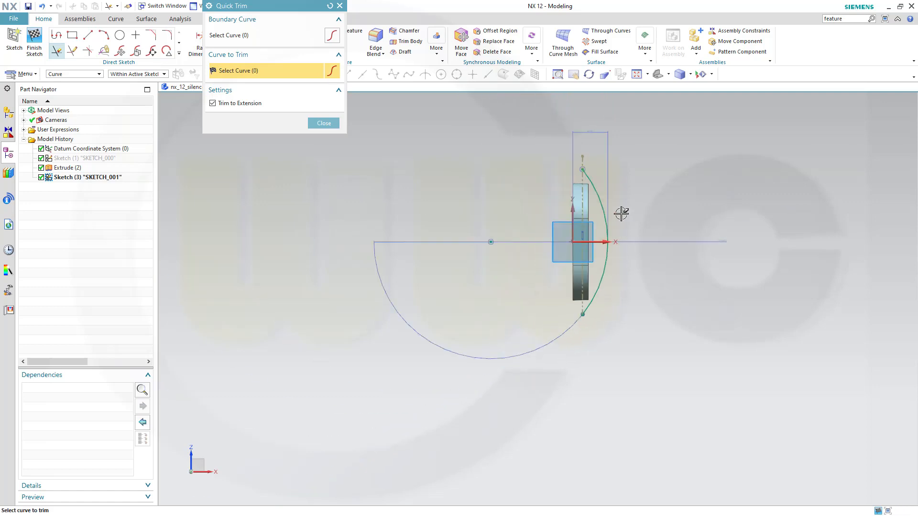
scroll(605, 171, "up", 3)
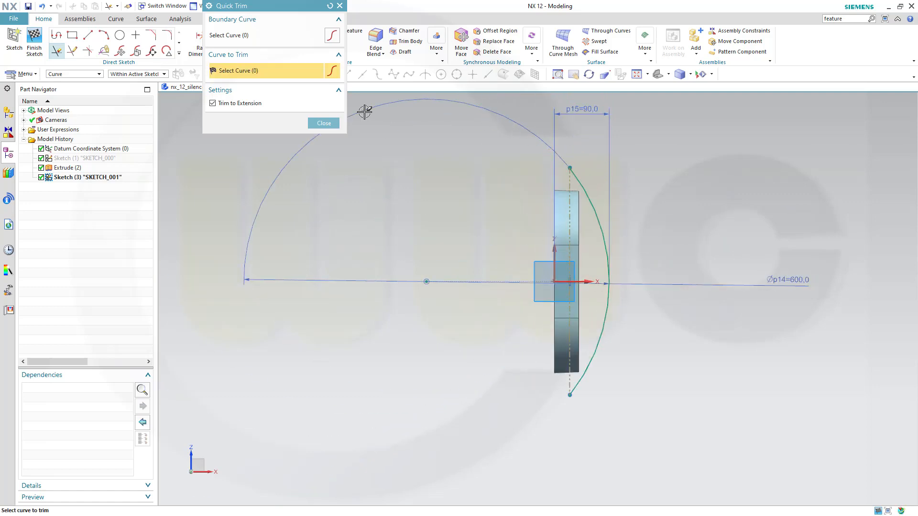
left_click(323, 124)
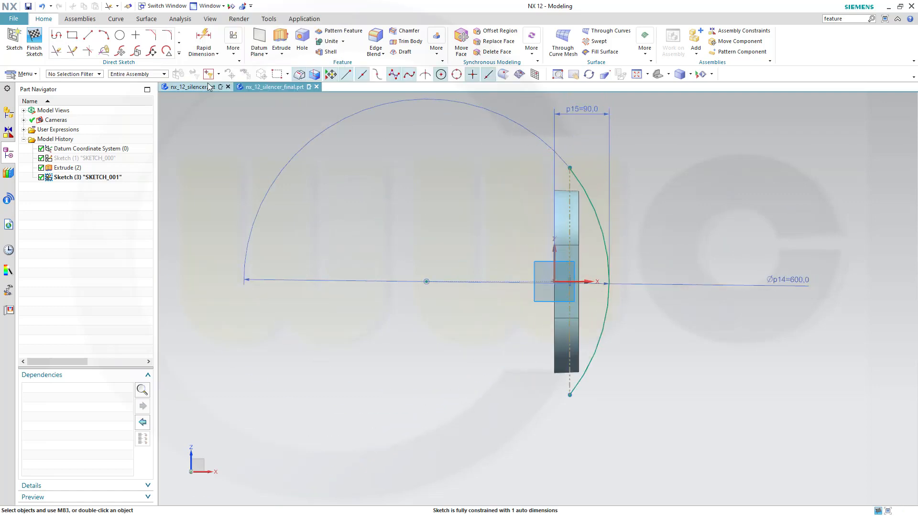
Locate the dashed reference line 20 from the sketch vertical axis and finish SKETCH_001.
left_click(203, 42)
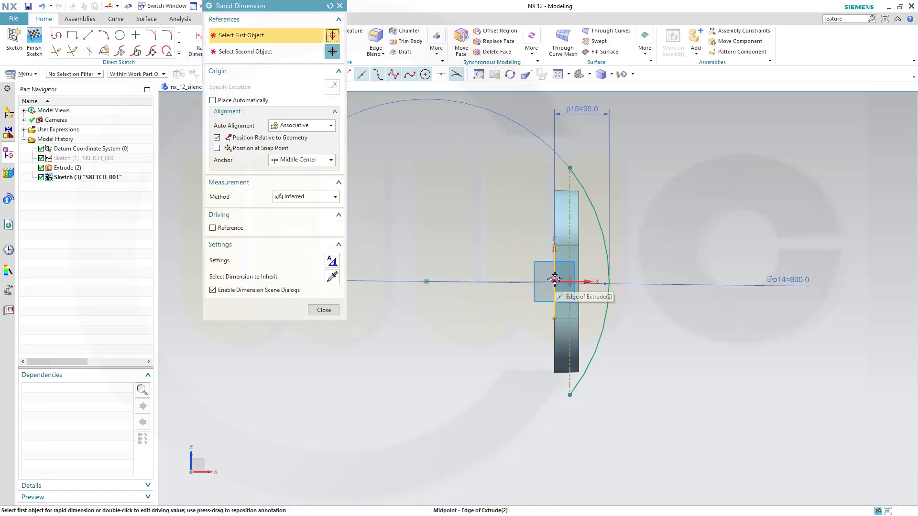
left_click(554, 279)
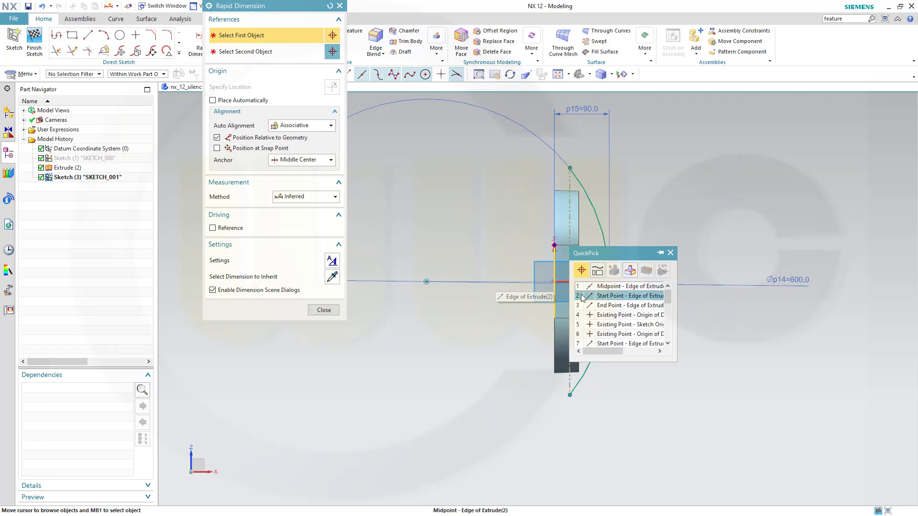
scroll(628, 315, "down", 7)
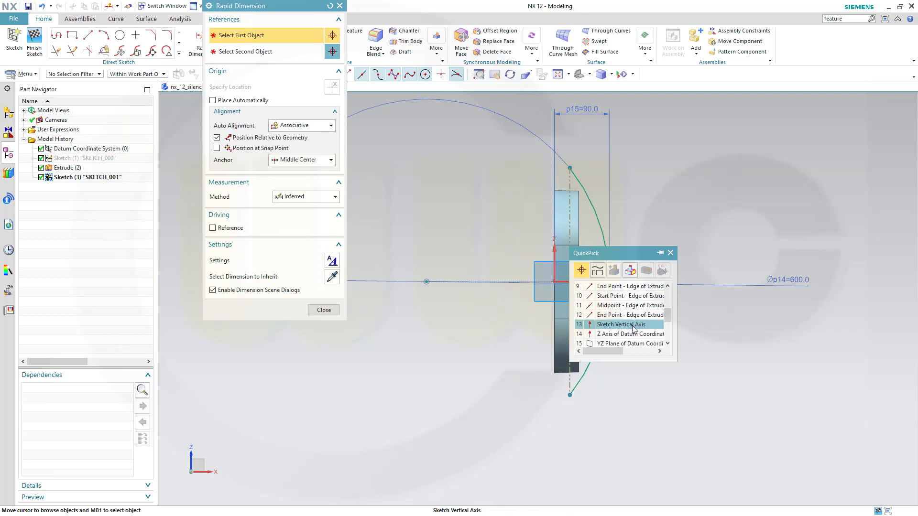
left_click(631, 324)
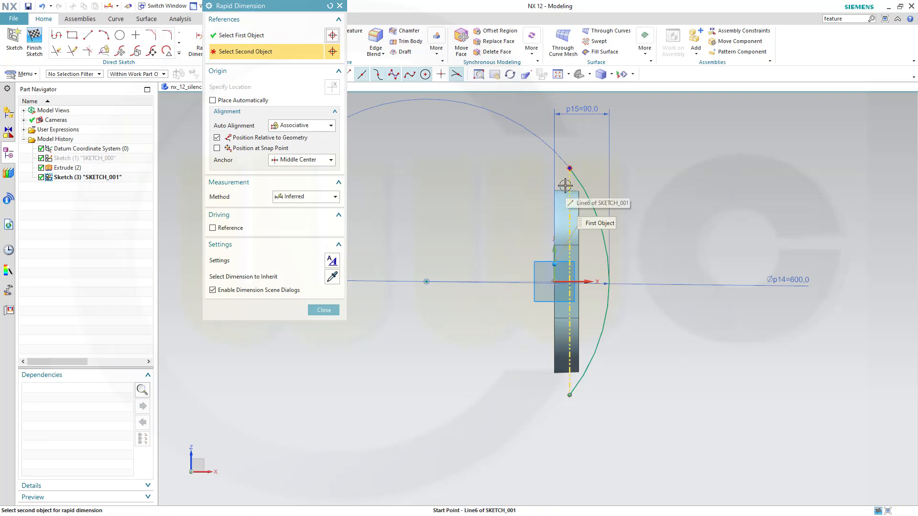
mouse_move(568, 185)
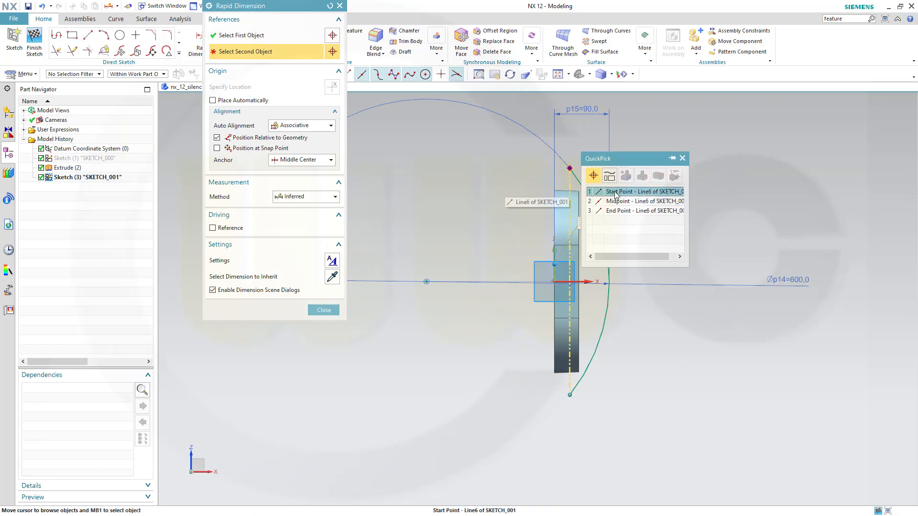
left_click(608, 193)
left_click(566, 422)
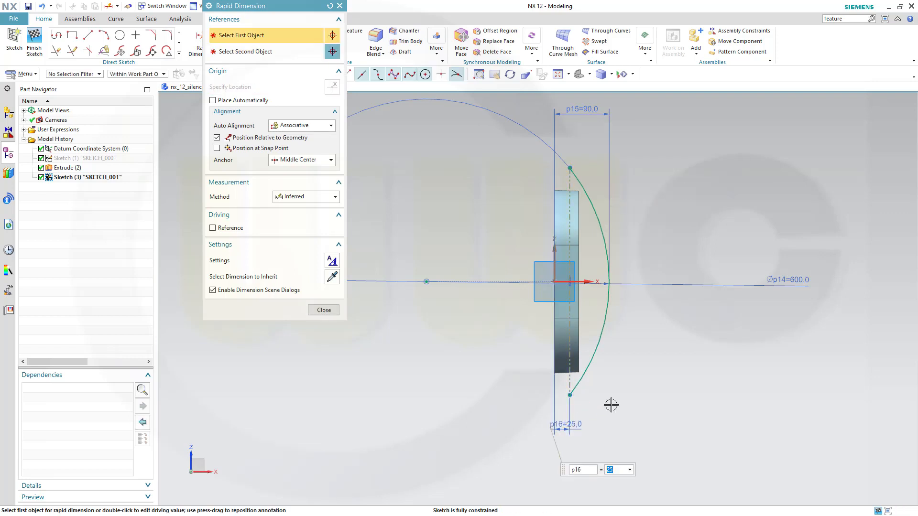
type("20")
key("Return")
left_click(319, 313)
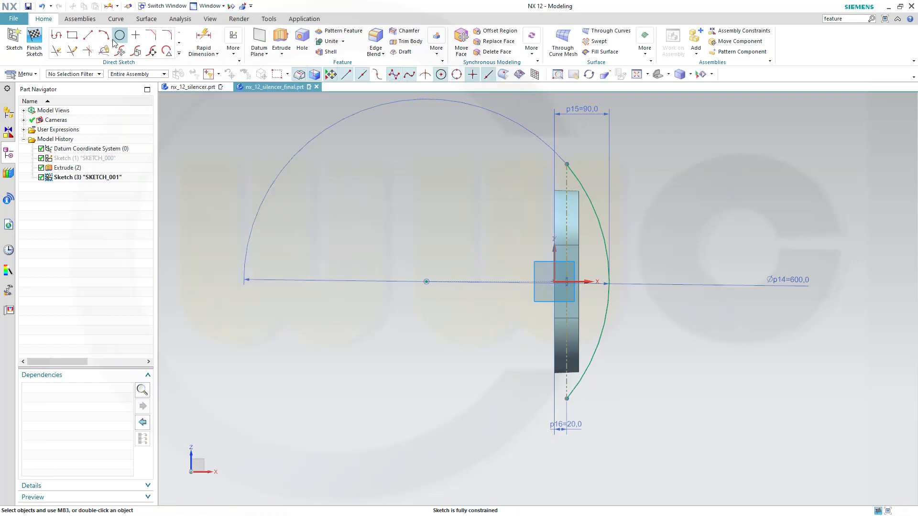
left_click(34, 41)
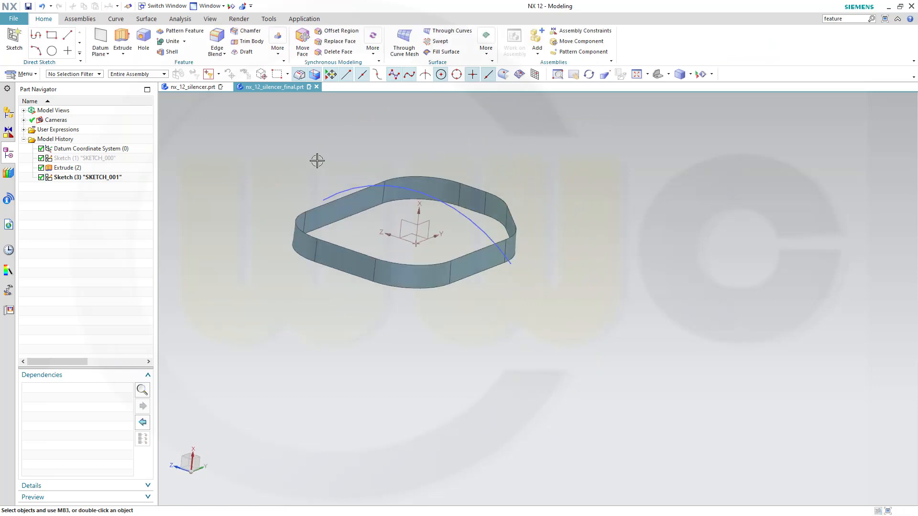
Extrude the arc symmetrically 225 mm into a curved sheet over the band.
left_click(122, 40)
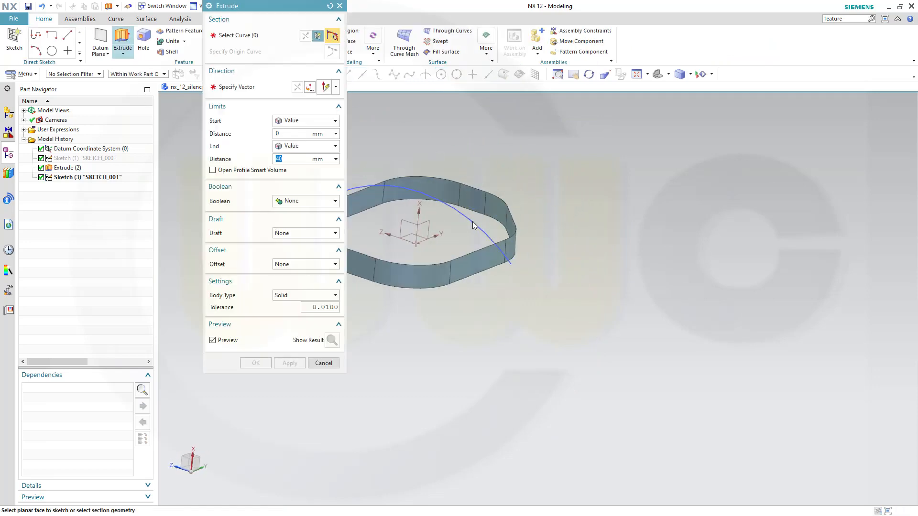
left_click(472, 223)
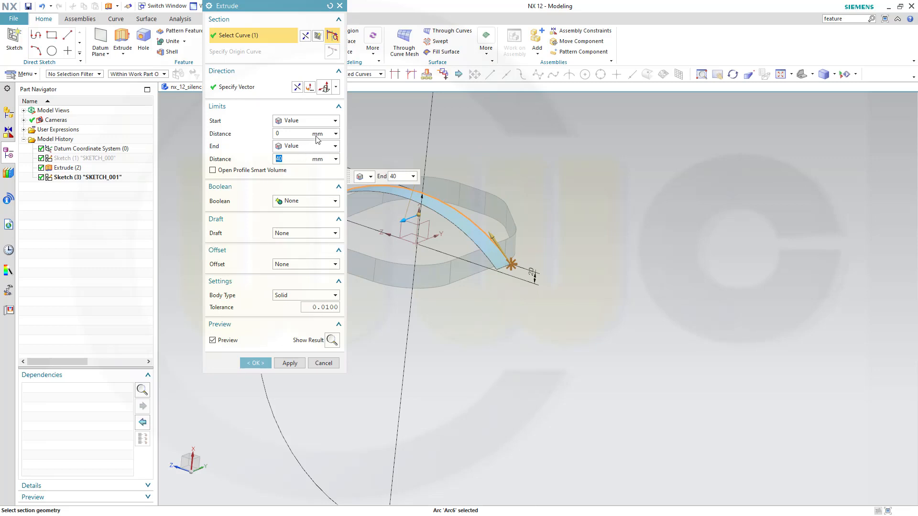
left_click(335, 121)
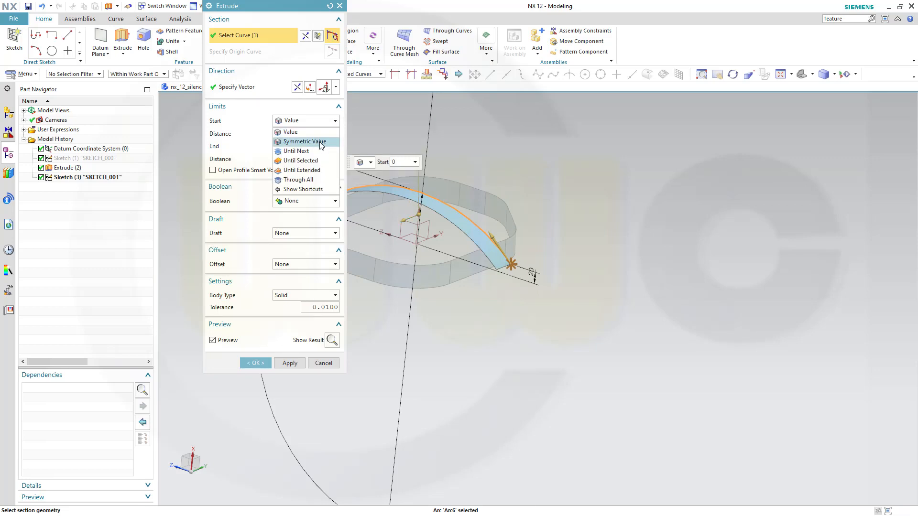
left_click(301, 143)
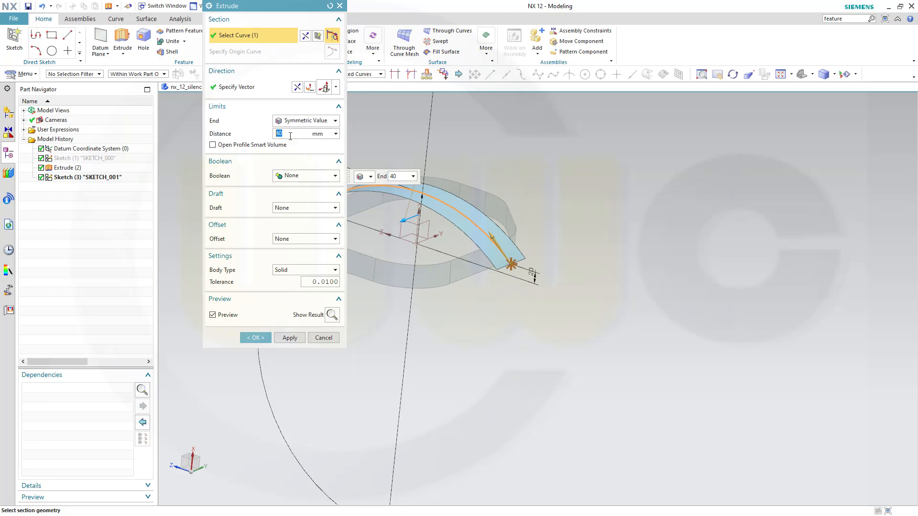
key("Return")
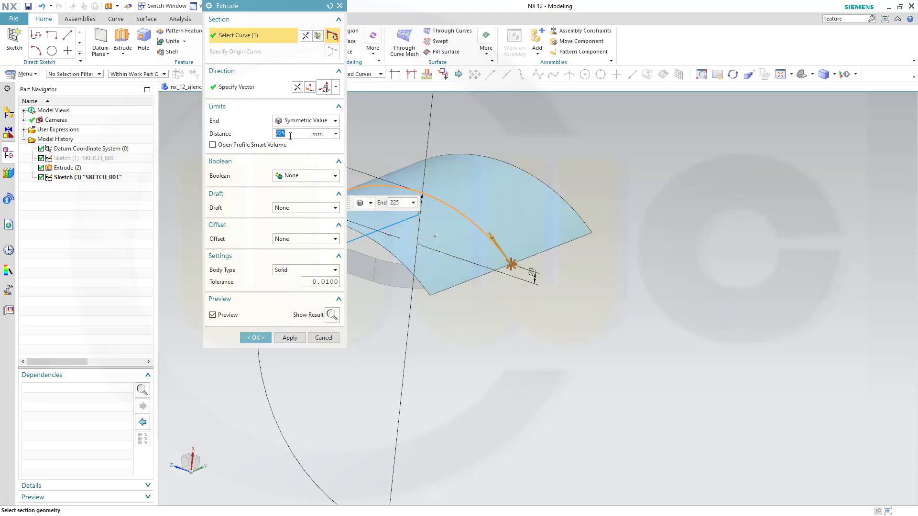
left_click(256, 339)
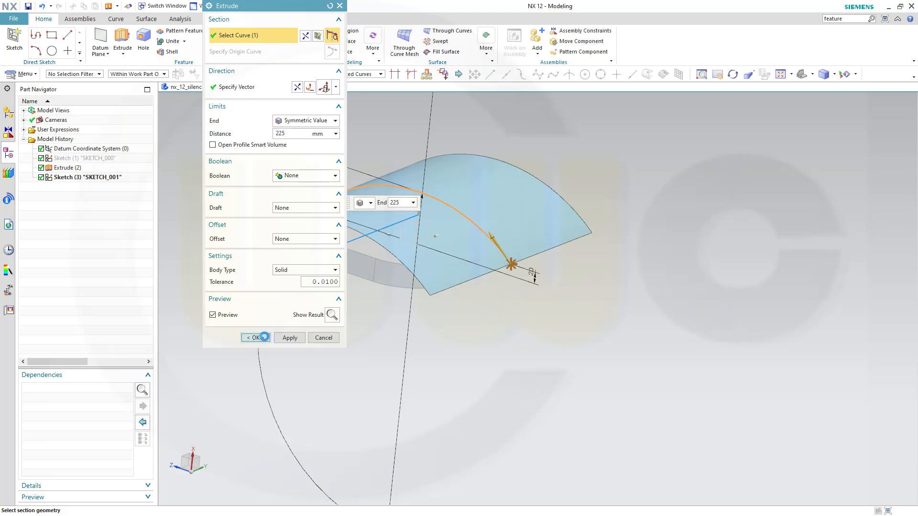
middle_click_drag(510, 424, 478, 291)
middle_click_drag(529, 351, 522, 273, "shift")
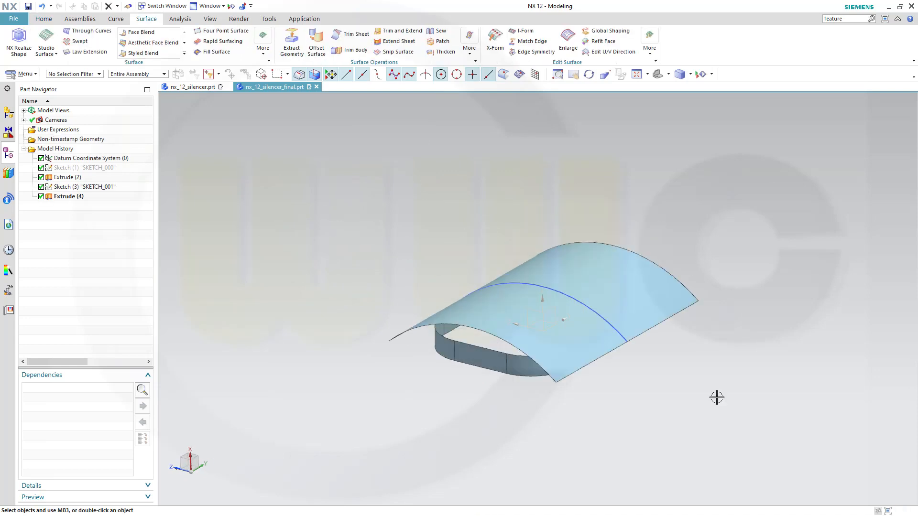
mouse_move(717, 395)
middle_mouse_down()
mouse_move(703, 420)
mouse_move(702, 385)
middle_mouse_up()
Hide Sketch (3) and bring up the full gallery of surface commands.
left_click(129, 186)
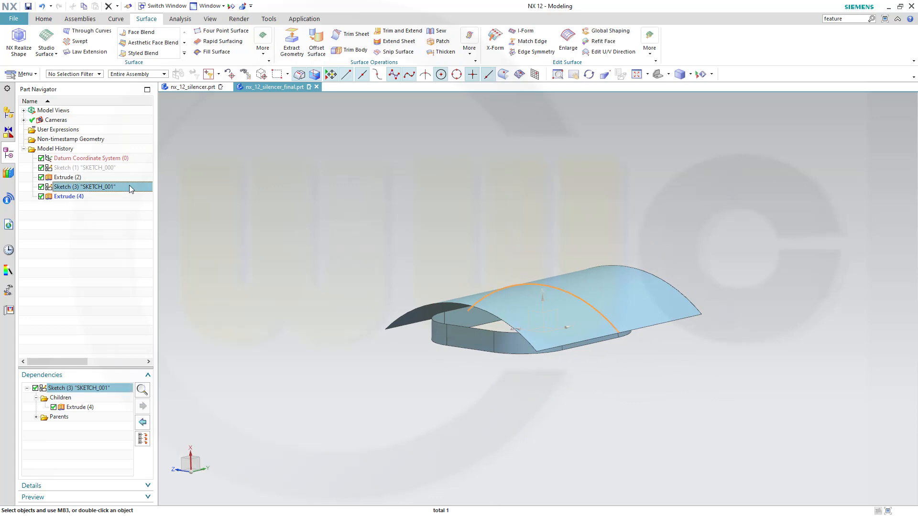
right_click(129, 185)
left_click(148, 191)
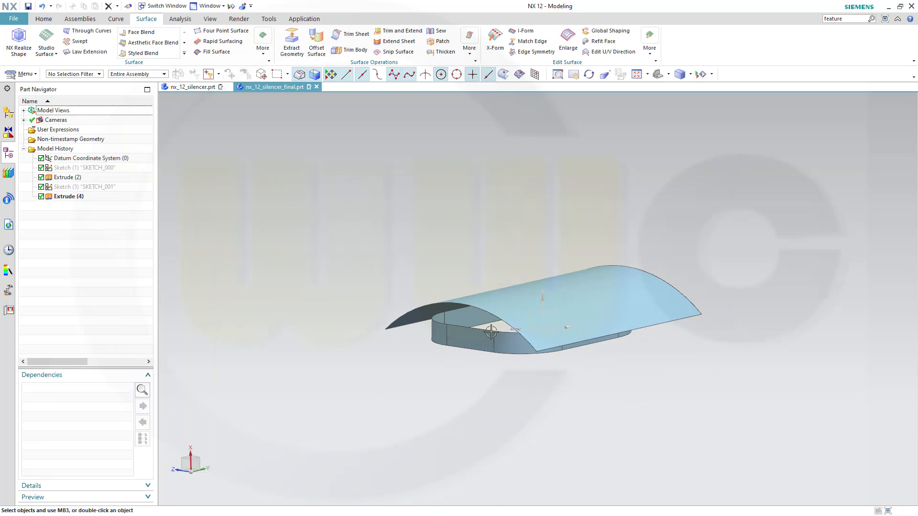
scroll(543, 354, "up", 2)
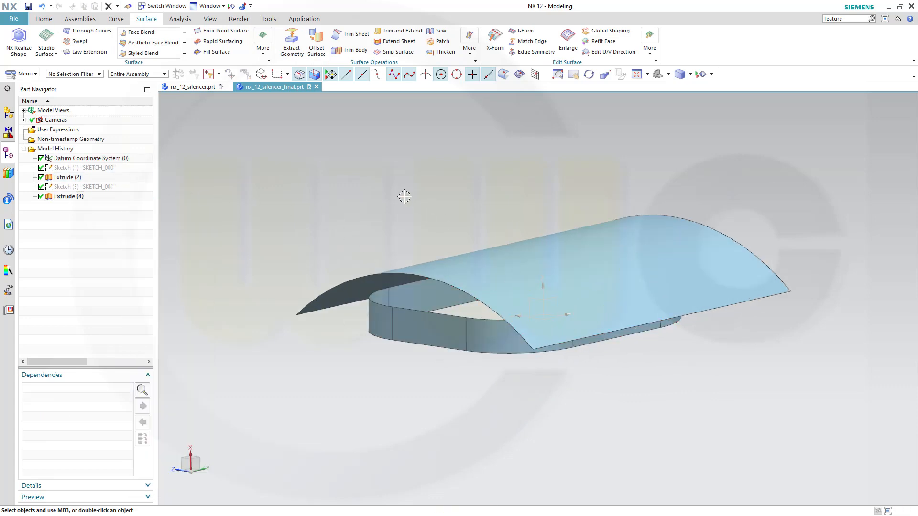
left_click(264, 53)
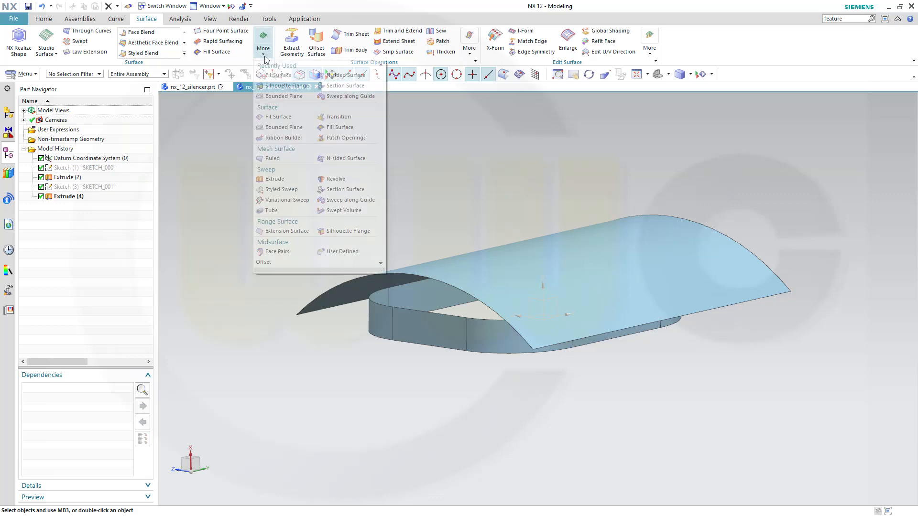
Start a Circular Tangentpoint Tangent section surface: top edge loop as guide, side walls as start faces, top sheet as end face.
left_click(342, 191)
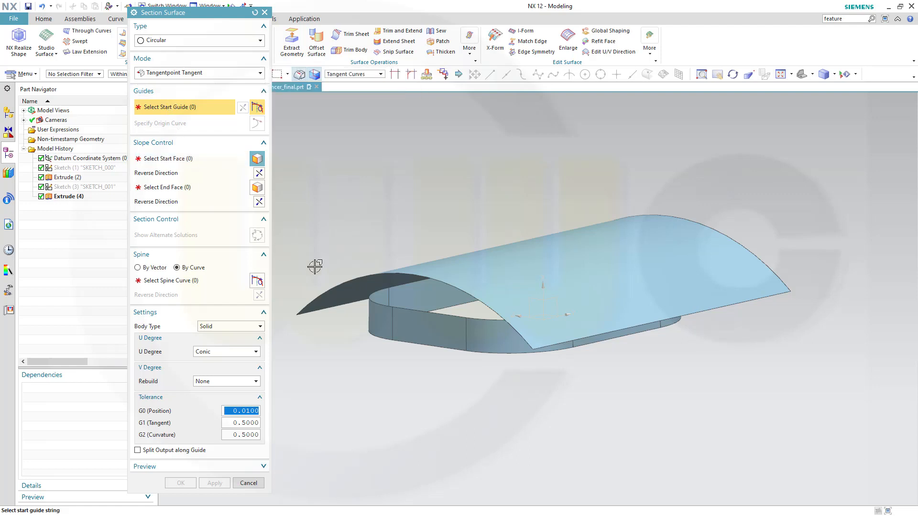
left_click(436, 314)
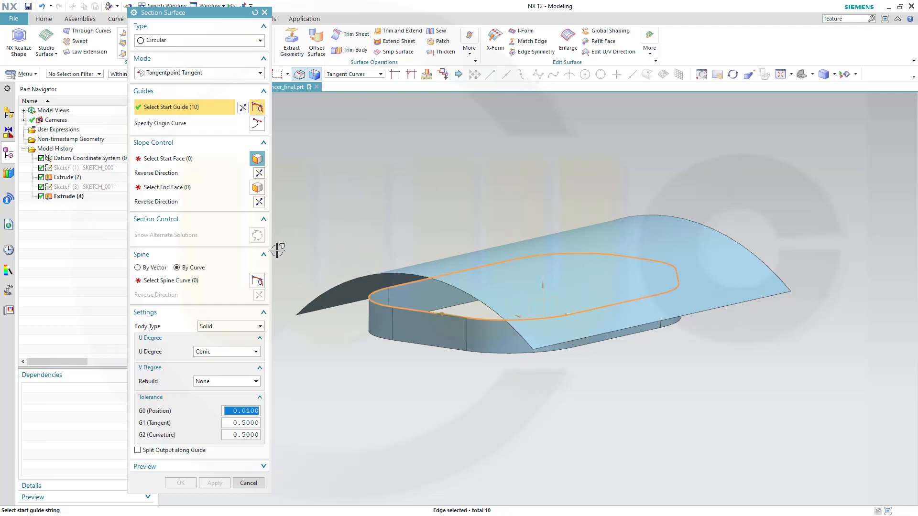
left_click(171, 160)
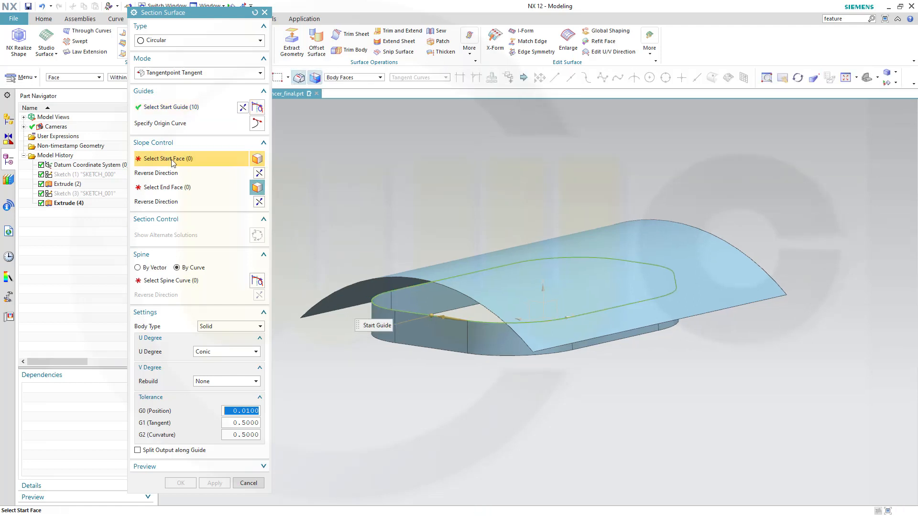
left_click(417, 336)
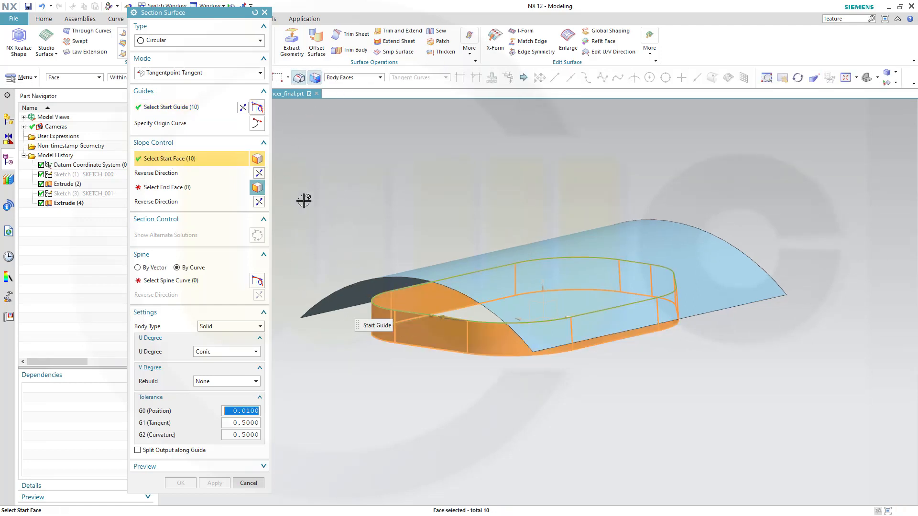
left_click(169, 188)
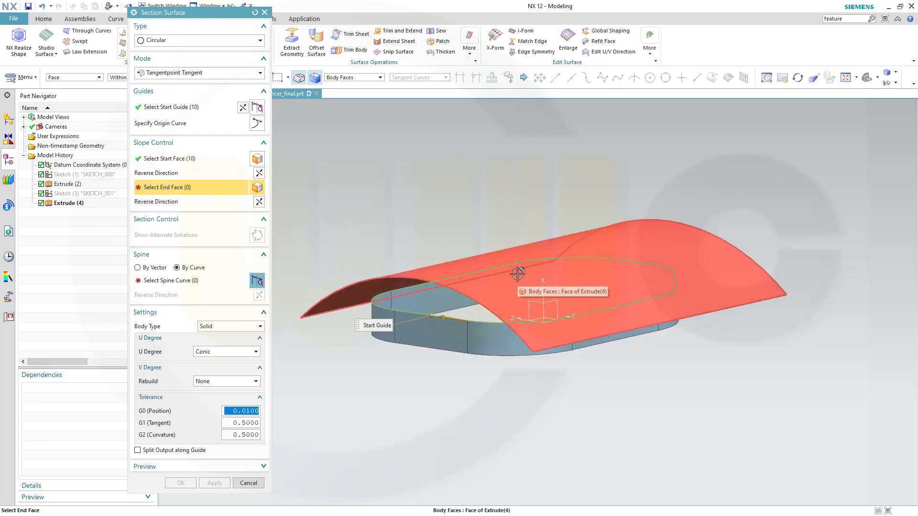
left_click(527, 263)
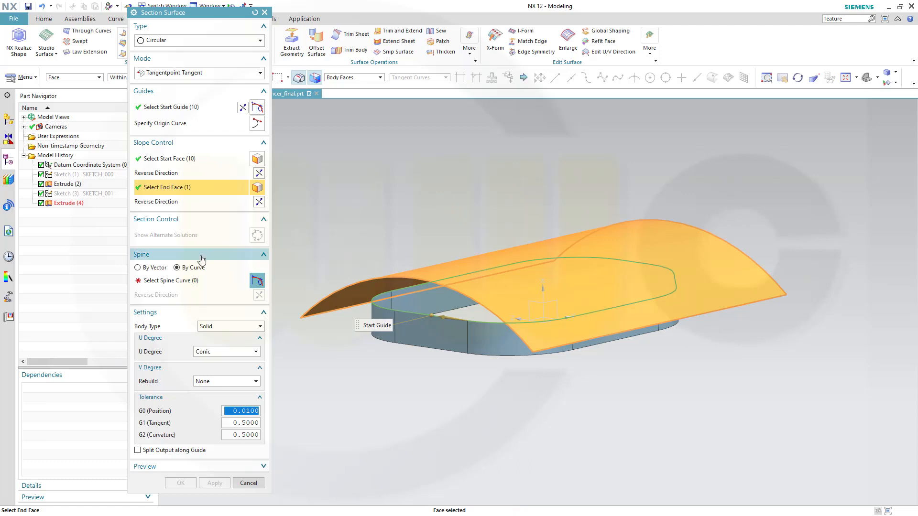
left_click(182, 285)
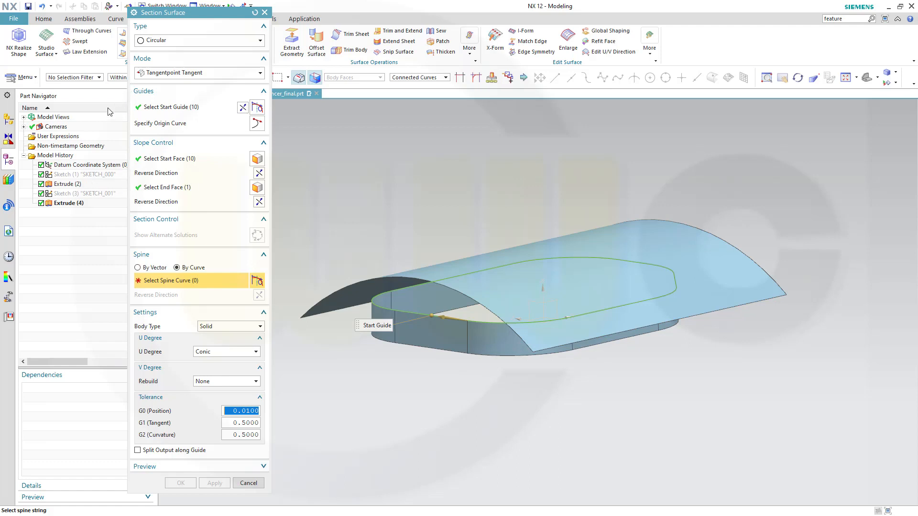
Use Sketch (1) as the spine, reverse the start-face tangent direction, and create the section surface.
left_click(80, 175)
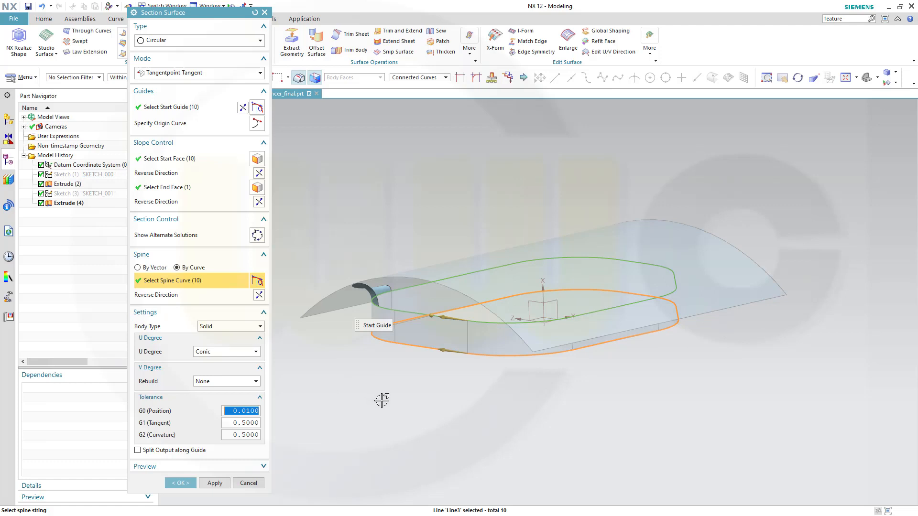
mouse_move(383, 401)
middle_mouse_down()
mouse_move(402, 404)
mouse_move(391, 411)
middle_mouse_up()
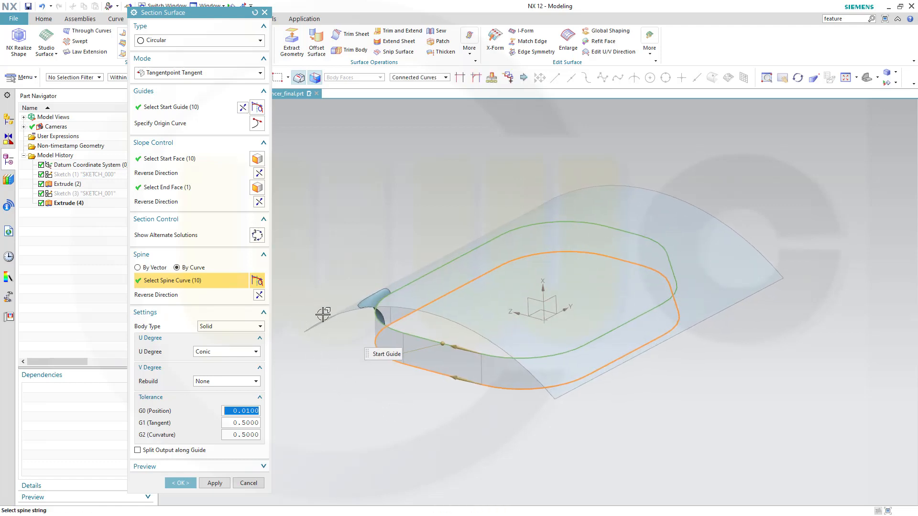
middle_click_drag(360, 276, 334, 260)
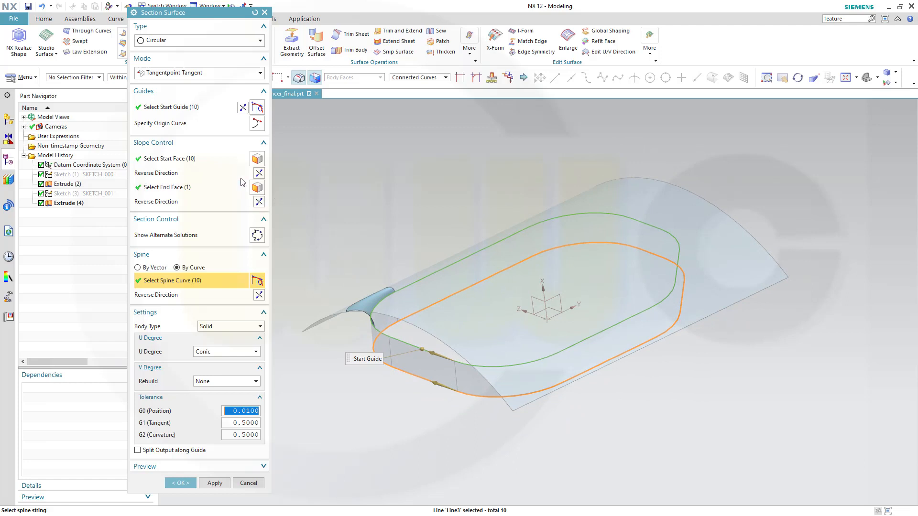
left_click(259, 173)
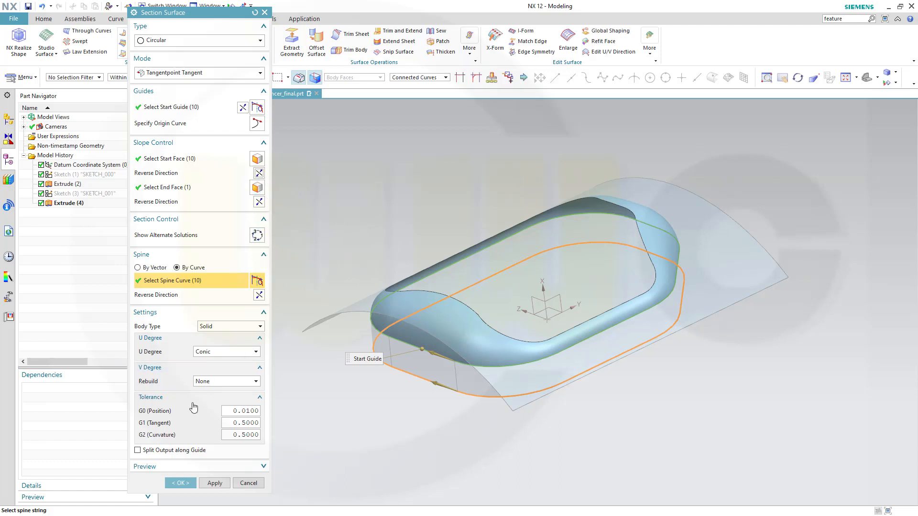
left_click(181, 484)
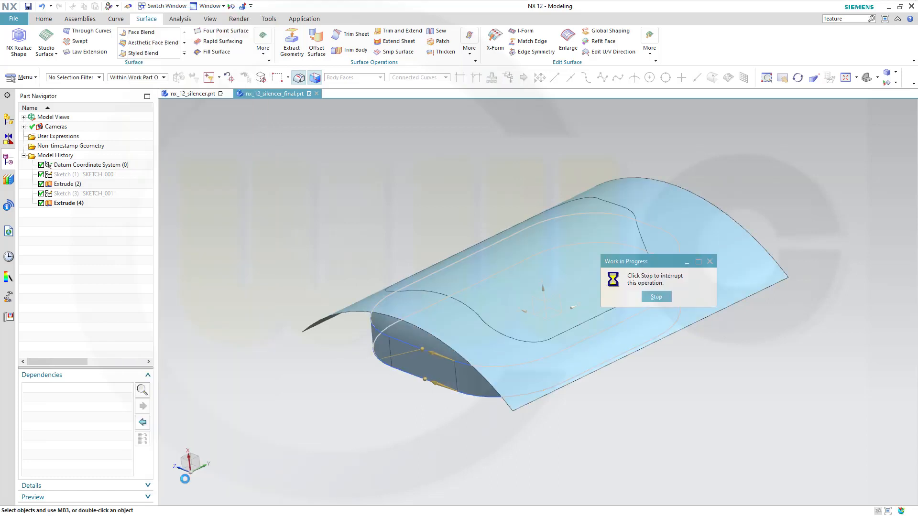
Trim the curved top sheet using the section surface as the boundary.
middle_click_drag(357, 294, 676, 272)
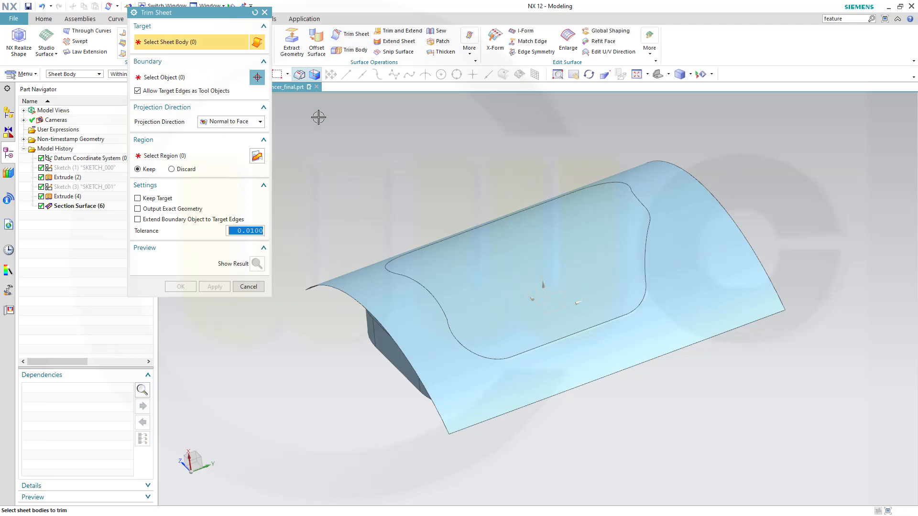
left_click(530, 250)
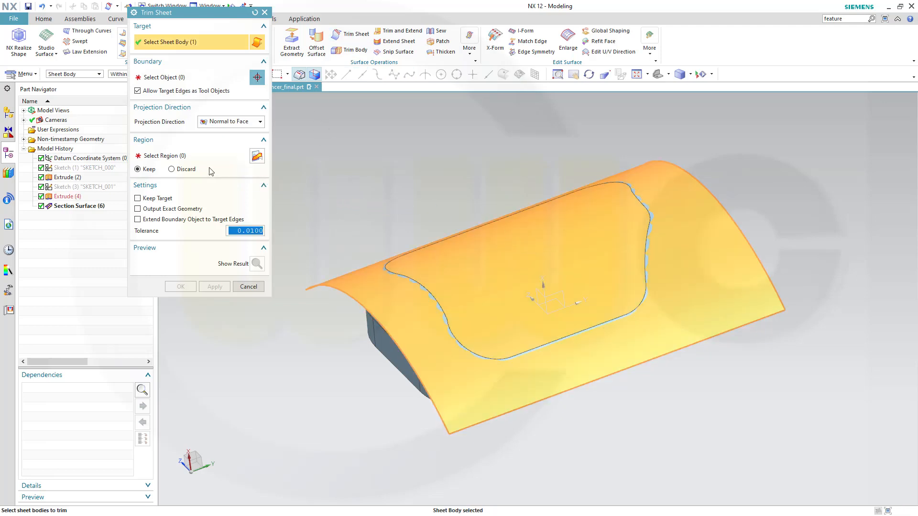
left_click(165, 77)
middle_click_drag(598, 440, 602, 423)
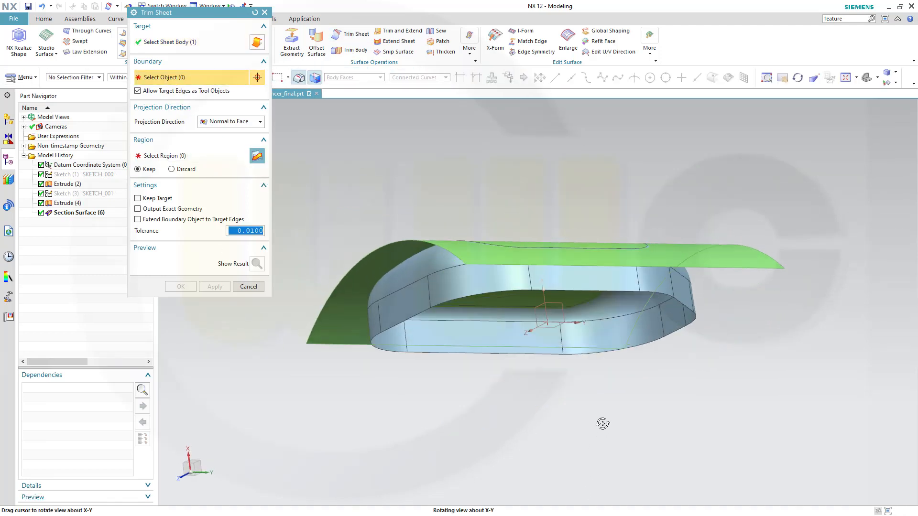
left_click(415, 269)
middle_click_drag(426, 195, 386, 242)
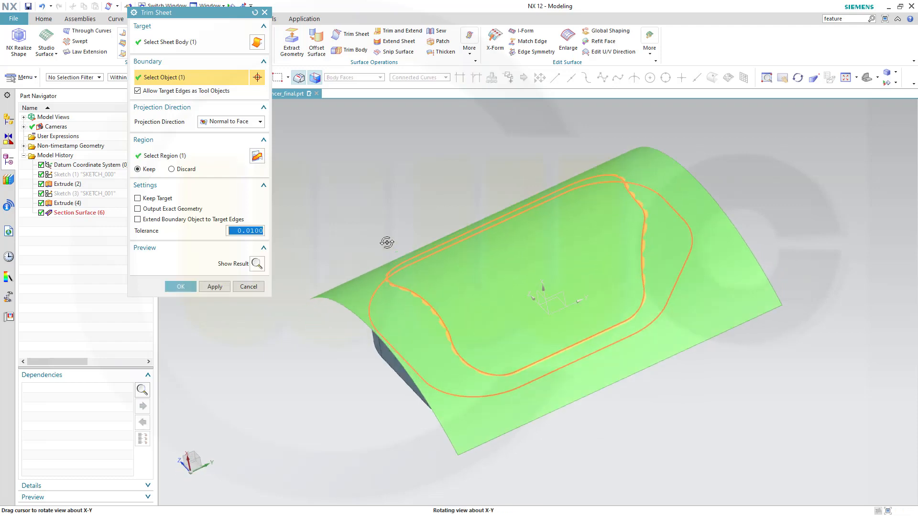
left_click(180, 287)
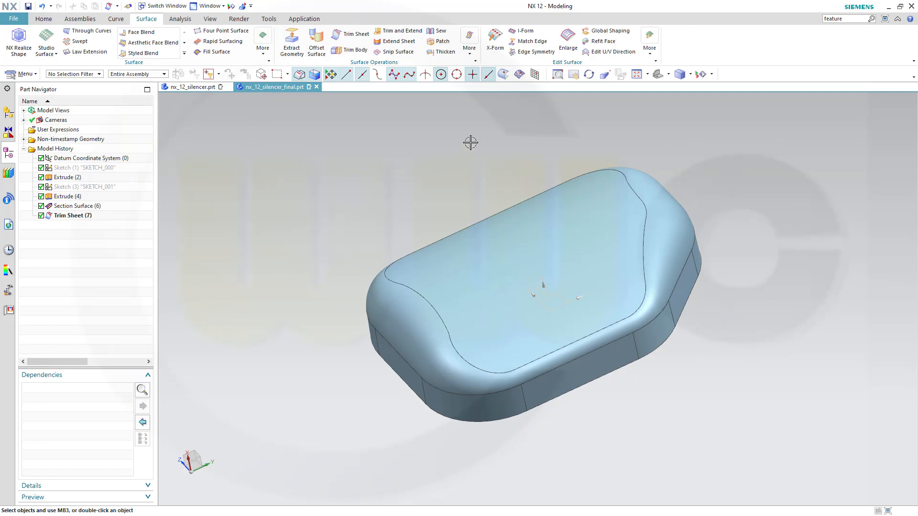
Sew the trimmed top sheet with the rounded blend and side walls into one body.
left_click(439, 31)
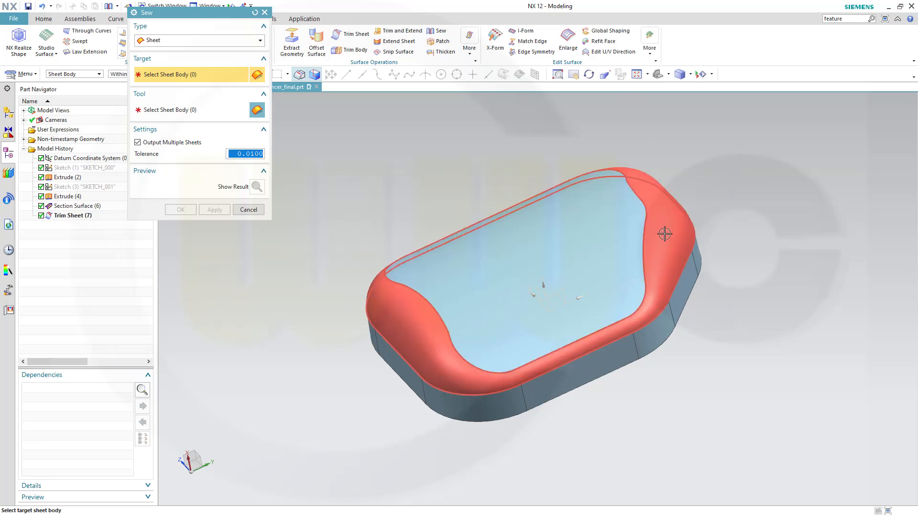
left_click(639, 170)
left_click(520, 255)
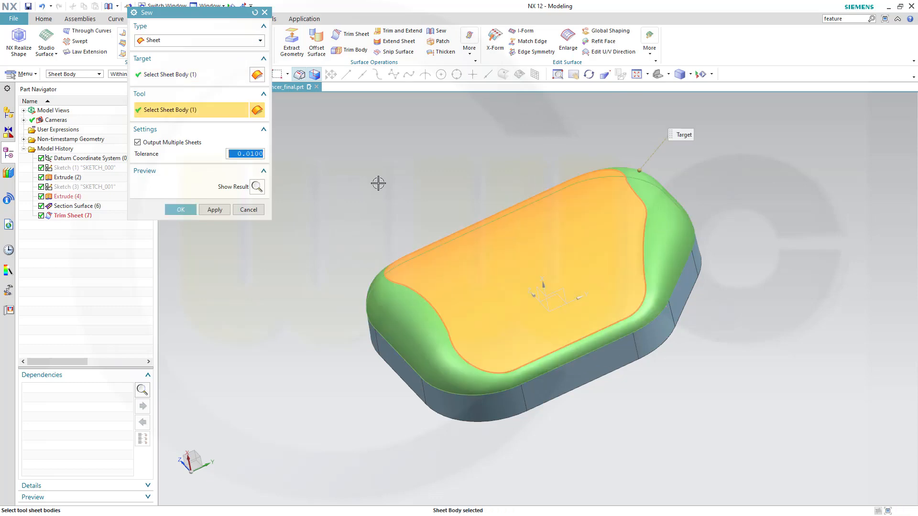
left_click(463, 408)
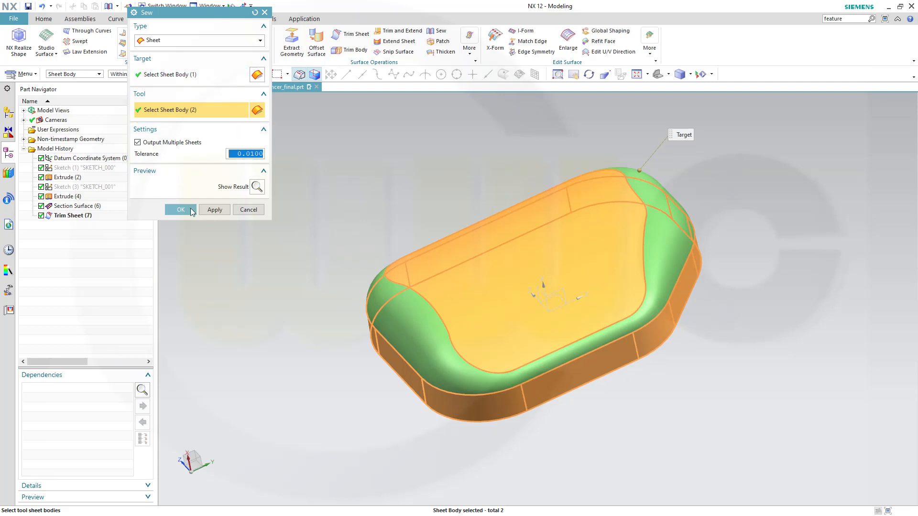
left_click(187, 211)
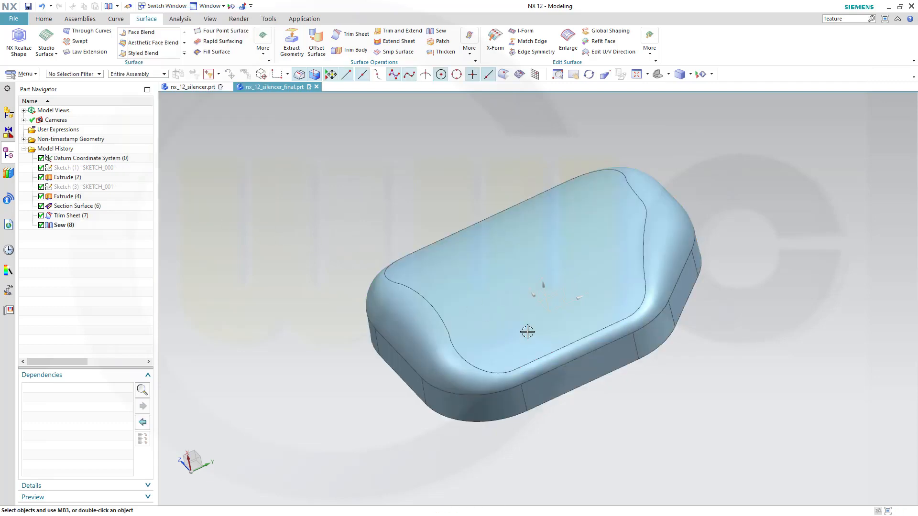
mouse_move(598, 396)
middle_mouse_down()
mouse_move(579, 328)
mouse_move(543, 313)
mouse_move(579, 325)
mouse_move(590, 394)
mouse_move(578, 377)
mouse_move(597, 385)
mouse_move(588, 389)
middle_mouse_up()
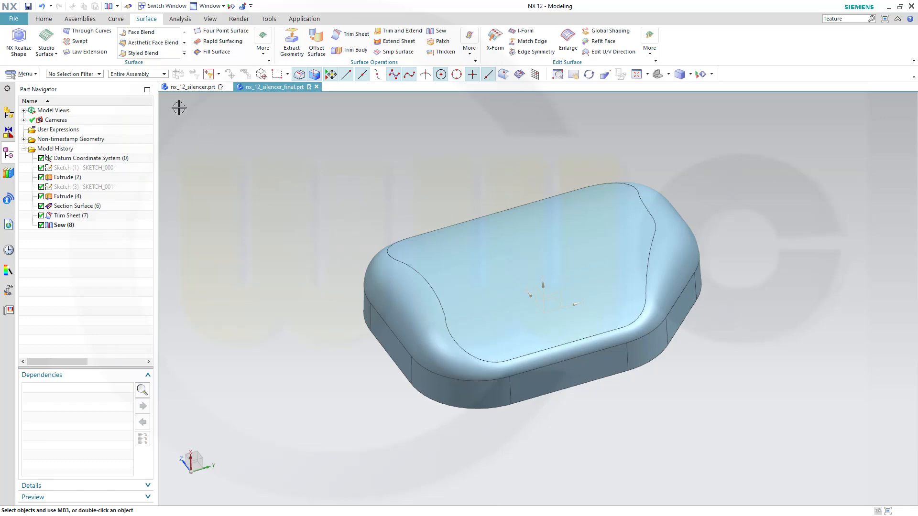
Mirror Geometry: select the sewn body via Tangent Faces and mirror it across the YZ datum plane.
left_click(43, 19)
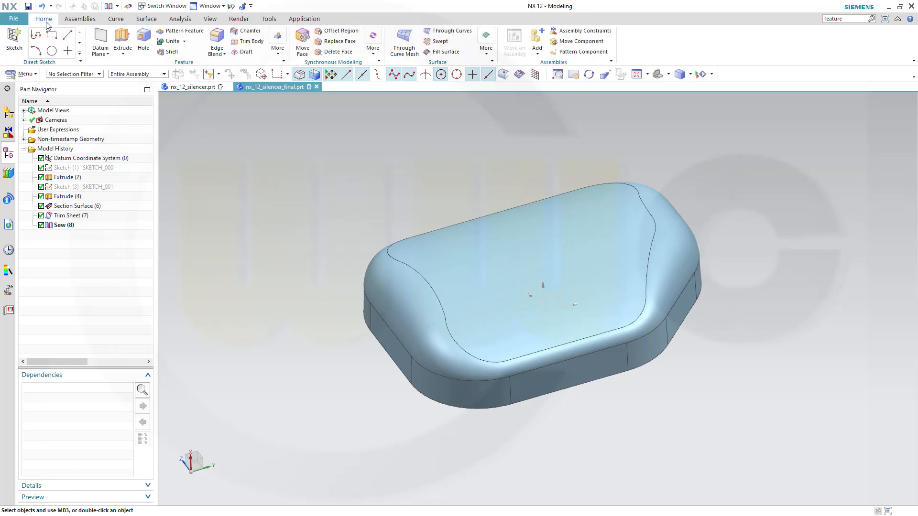
left_click(278, 55)
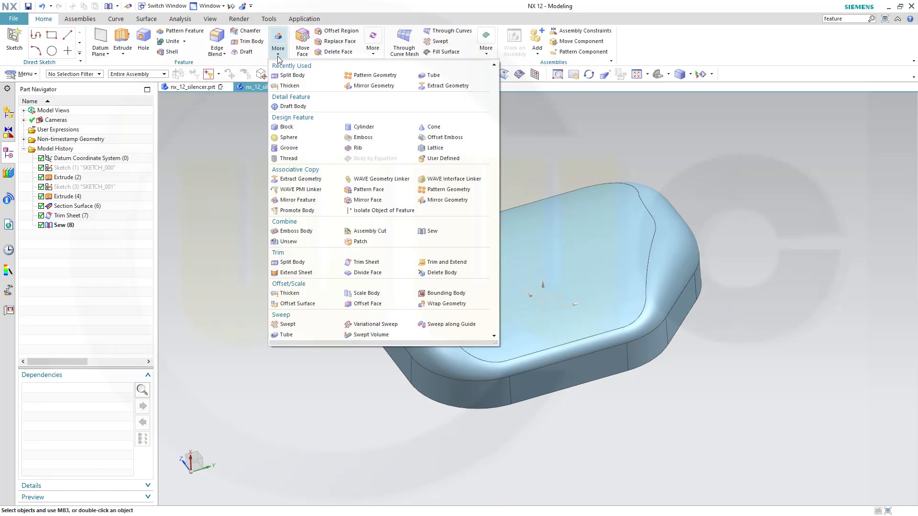
left_click(435, 201)
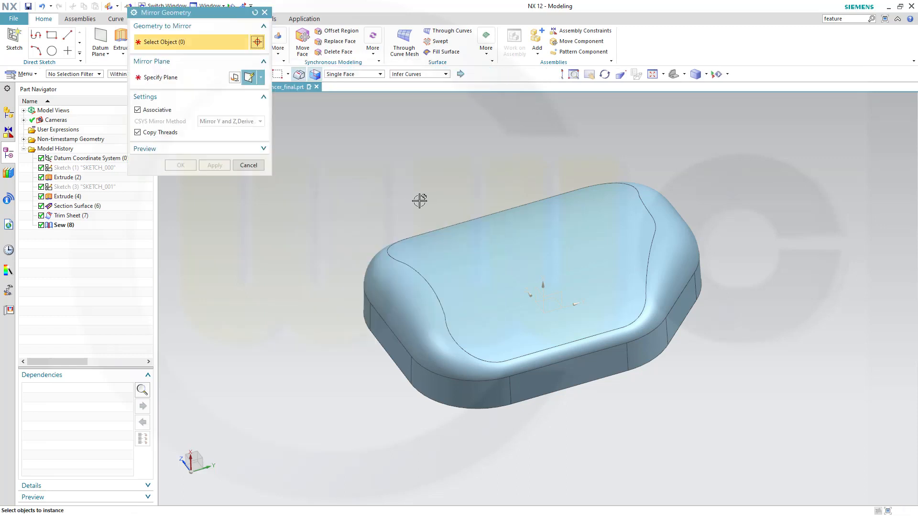
left_click(381, 75)
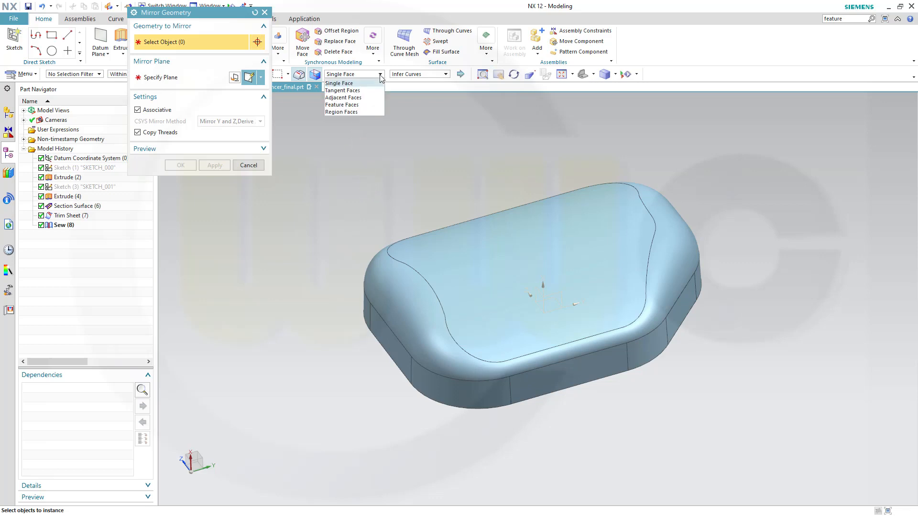
left_click(364, 95)
left_click(499, 253)
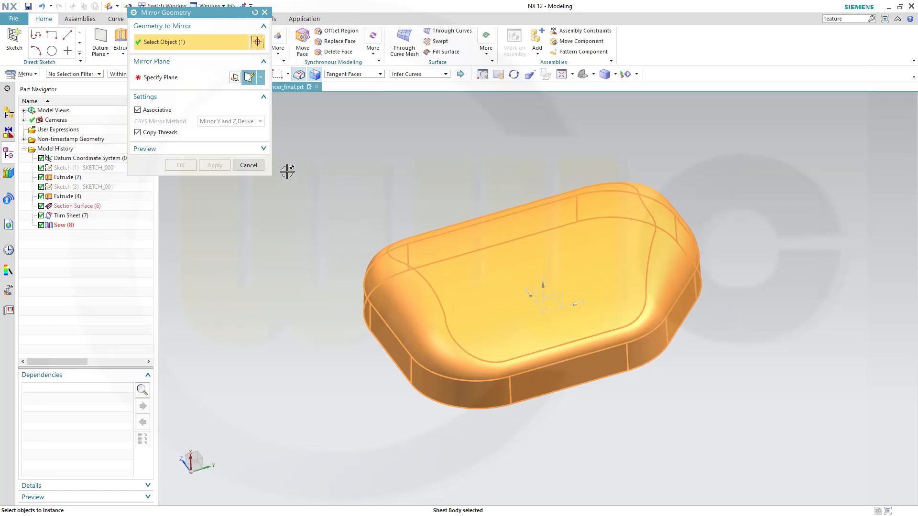
left_click(174, 78)
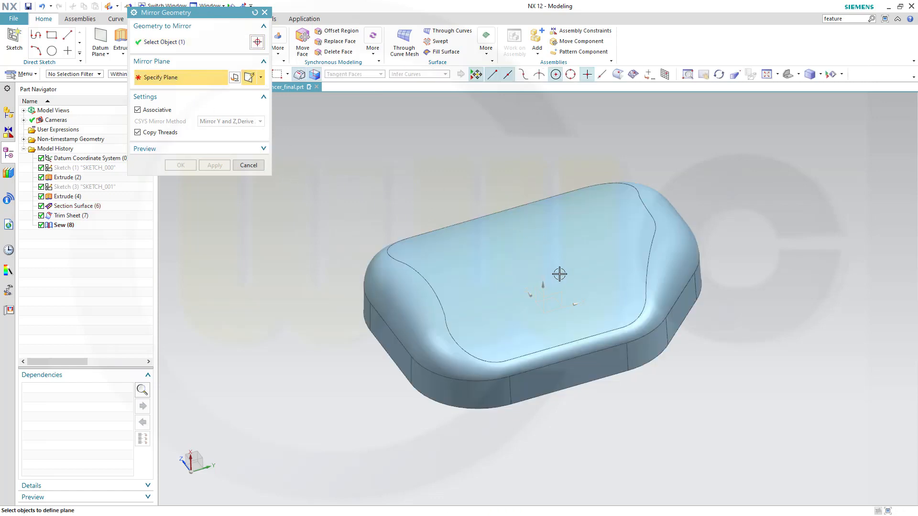
left_click(556, 301)
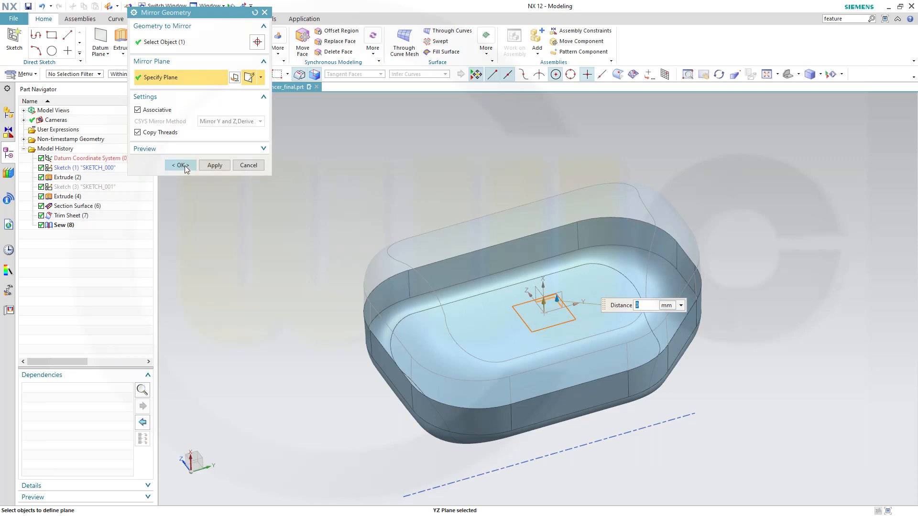
left_click(180, 165)
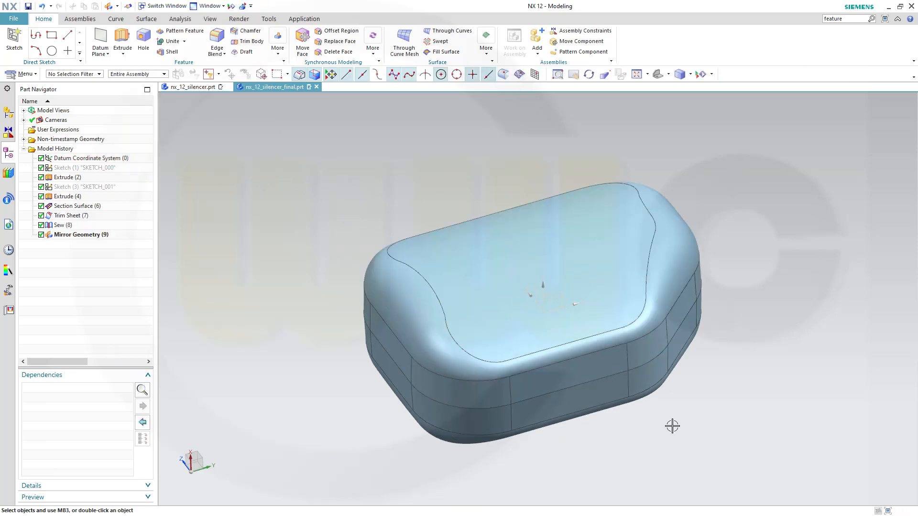
mouse_move(672, 426)
middle_mouse_down()
mouse_move(660, 404)
mouse_move(679, 412)
middle_mouse_up()
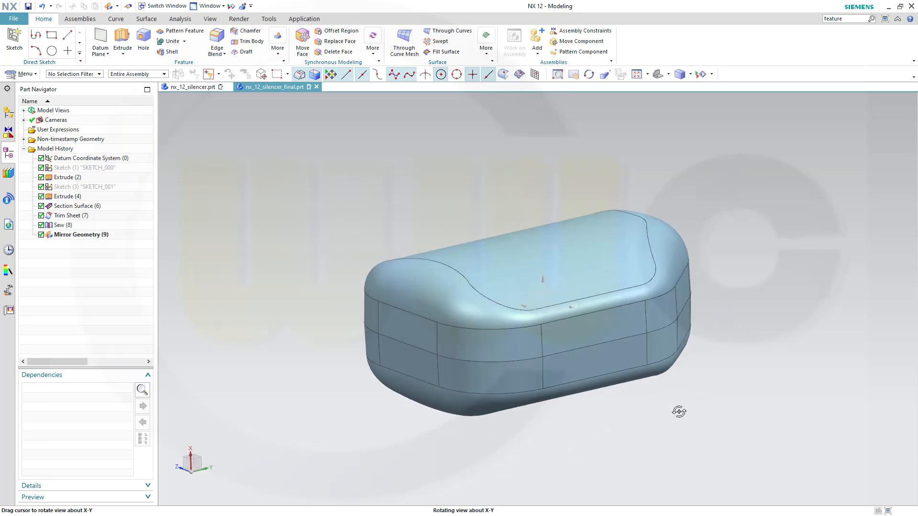
Orbit and tilt the model to inspect the mirrored shell with its top facing the viewer.
middle_click_drag(679, 412, 677, 417)
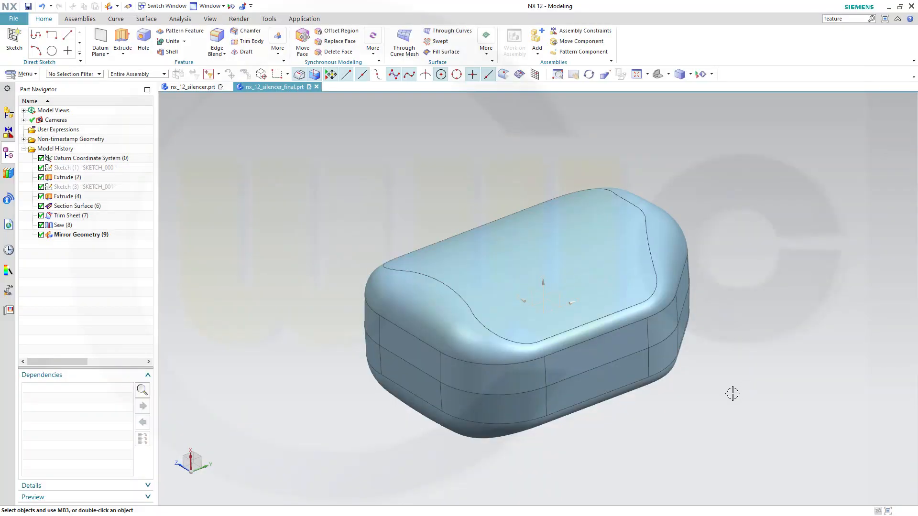
middle_click_drag(722, 413, 687, 373)
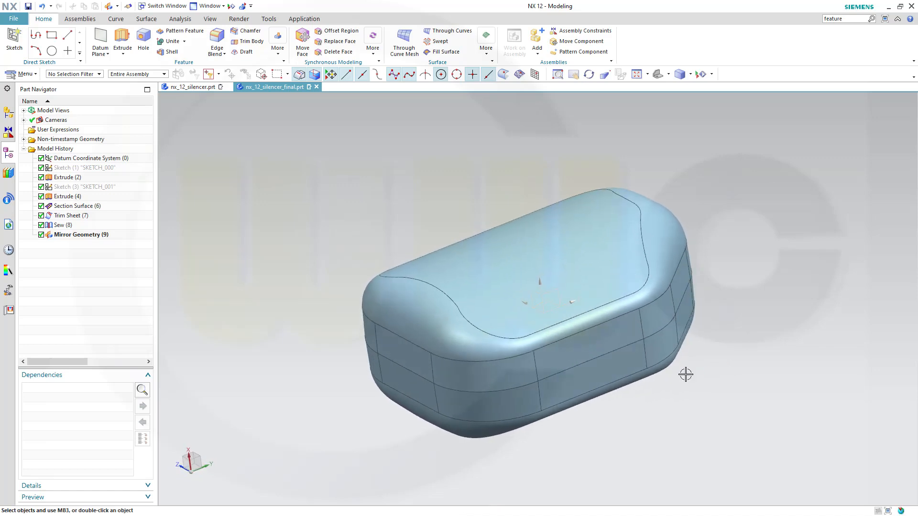
middle_click_drag(387, 261, 399, 280)
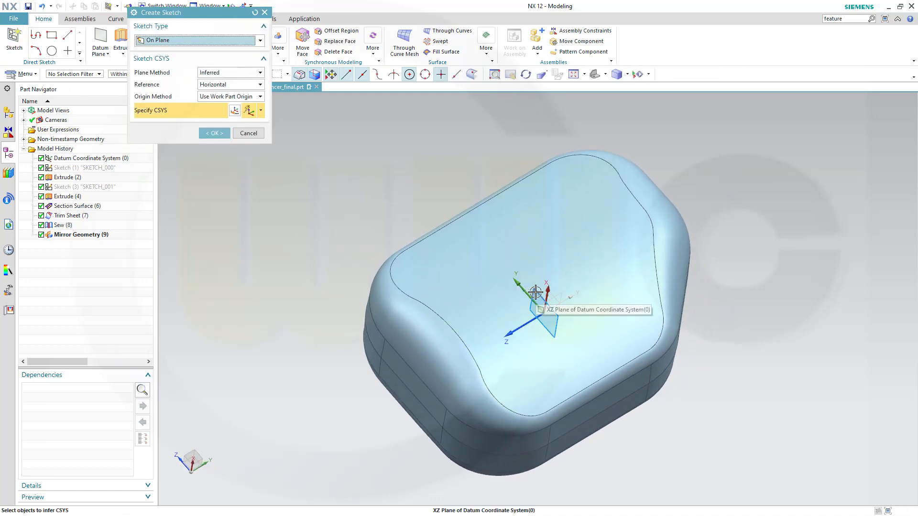
Create a new sketch on the XZ datum plane.
left_click(535, 291)
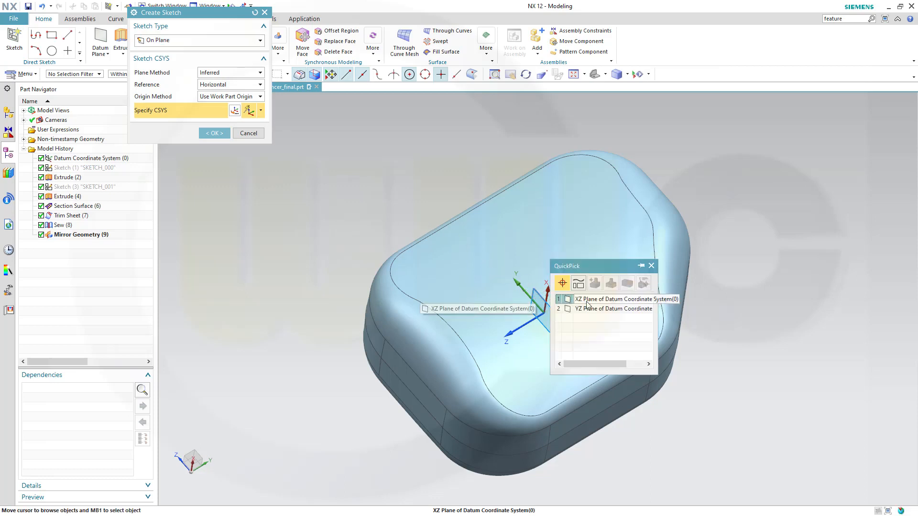
left_click(604, 299)
left_click(214, 133)
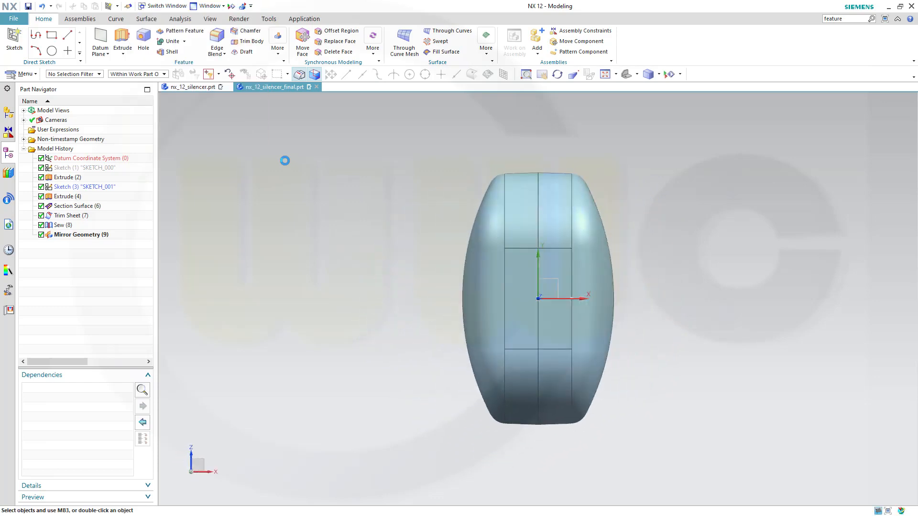
Draw a Ø56 circle centred on the origin and finish the sketch.
left_click(119, 35)
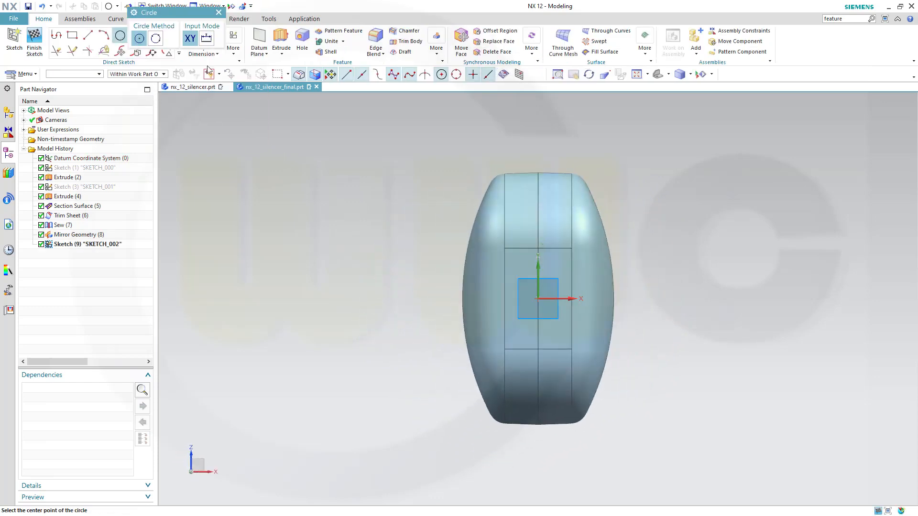
left_click(537, 299)
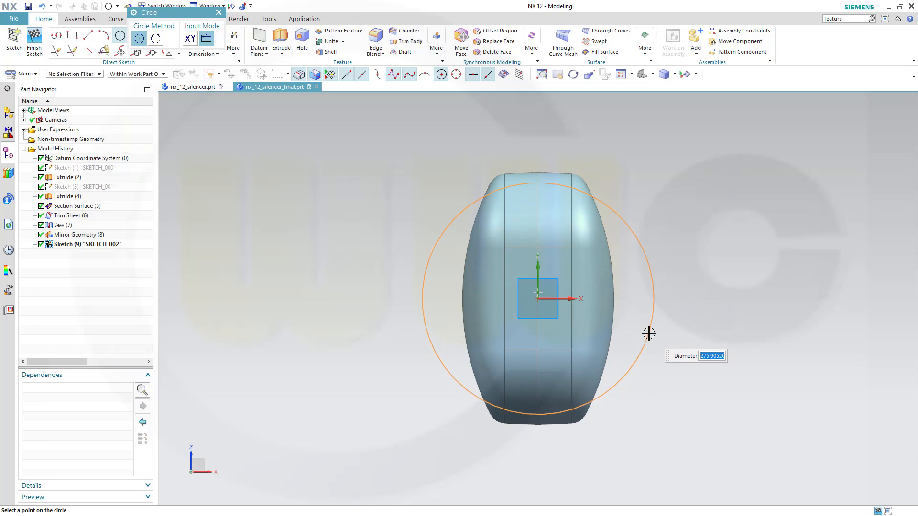
type("56")
key("Return")
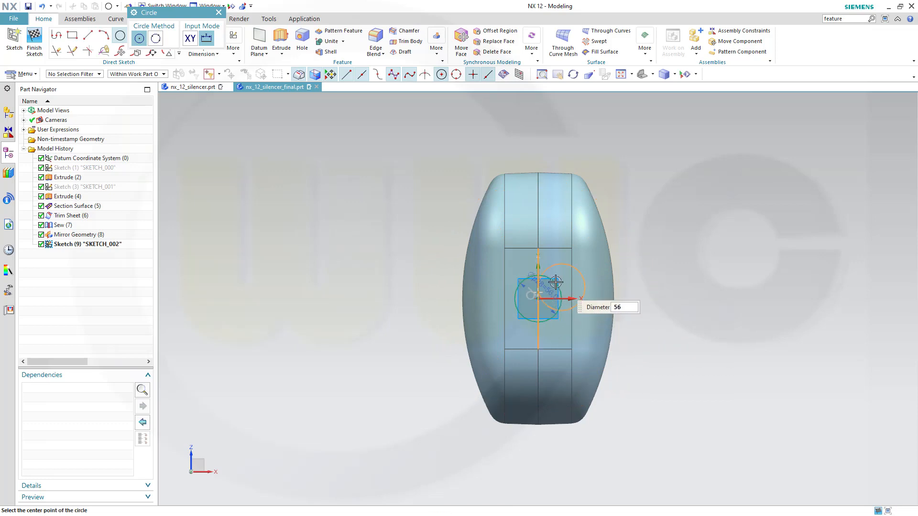
left_click(34, 40)
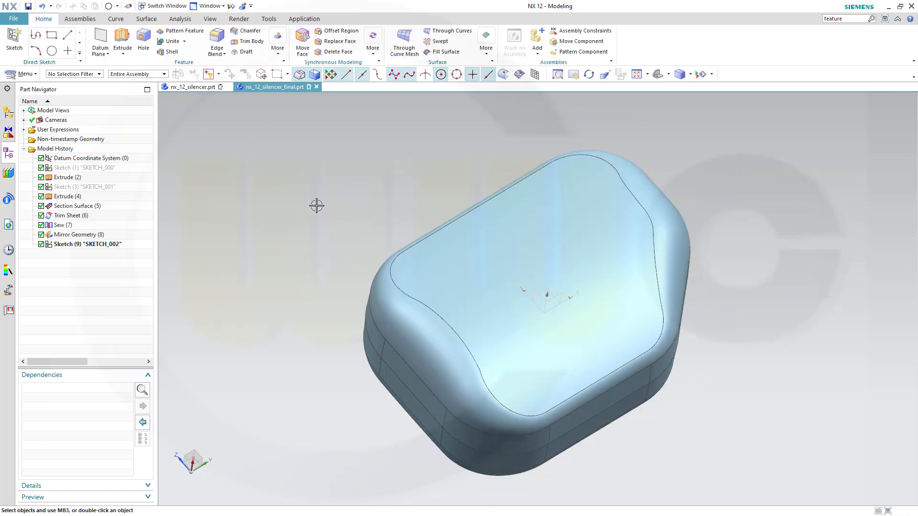
left_click(123, 41)
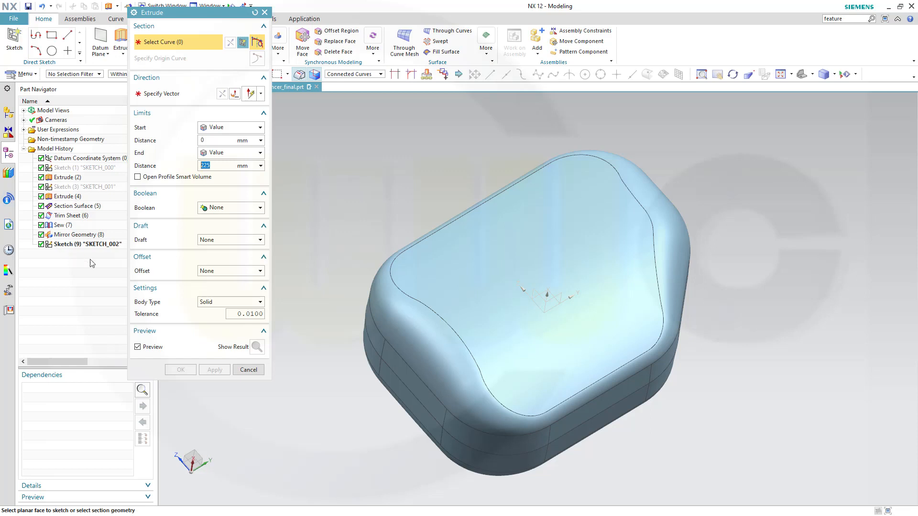
Extrude the Ø56 circle sketch as a sheet body with a 230 mm end distance.
left_click(261, 302)
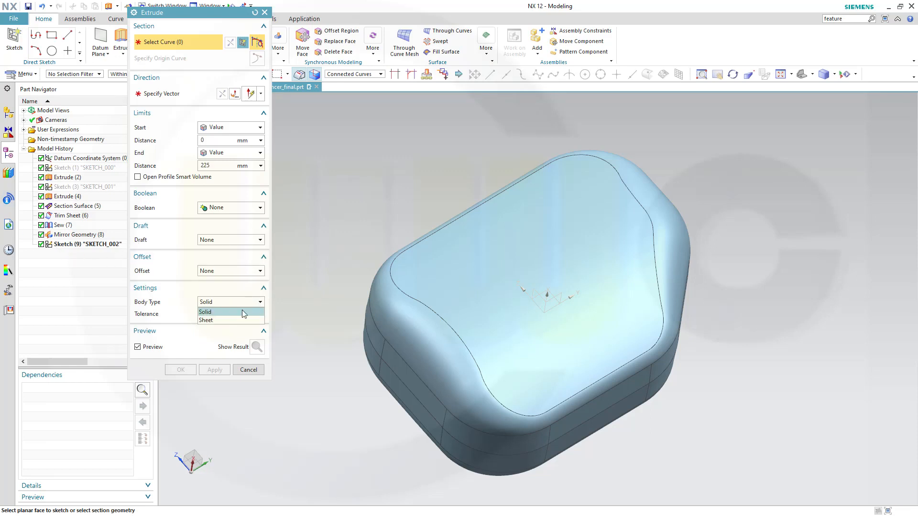
left_click(230, 323)
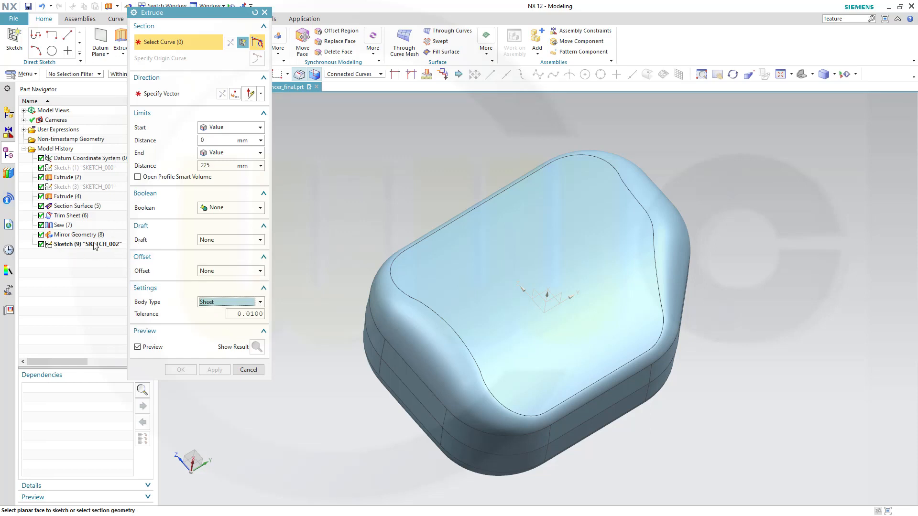
left_click(94, 245)
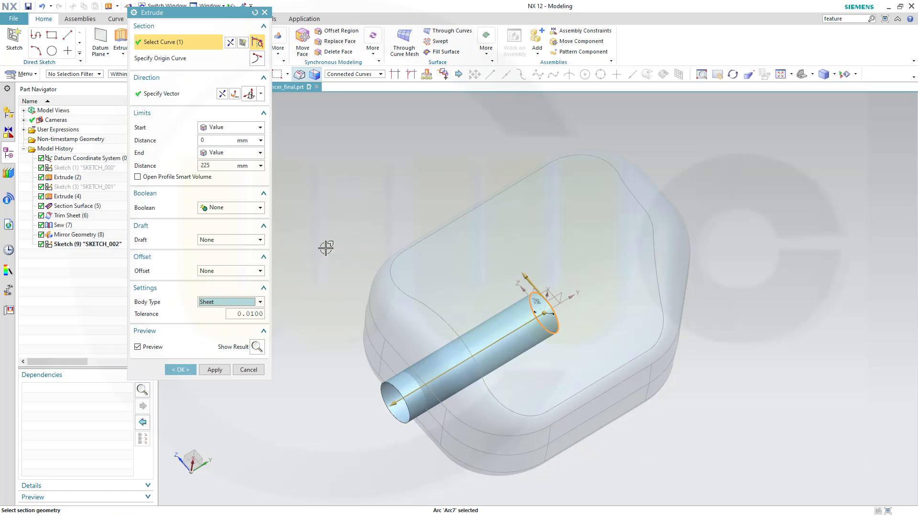
middle_click_drag(333, 442, 313, 435)
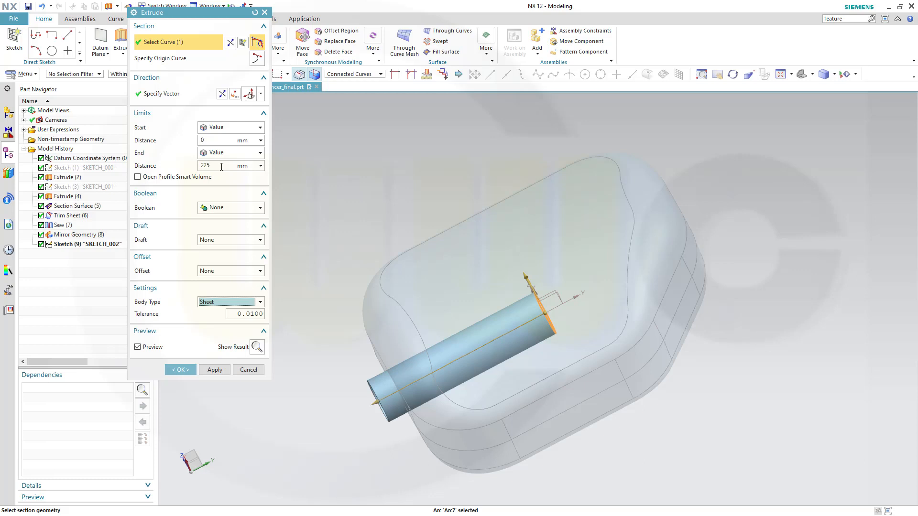
left_click(222, 166)
type("23")
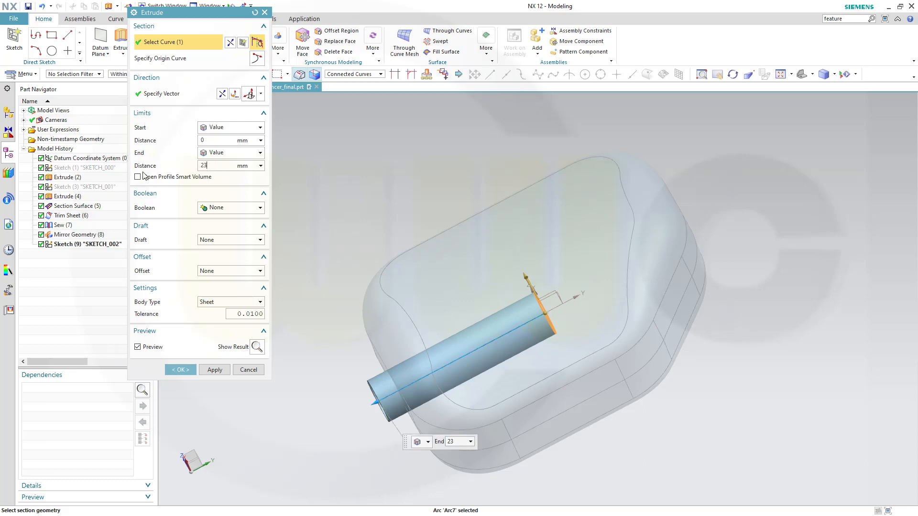
type("0")
key("Return")
left_click(182, 370)
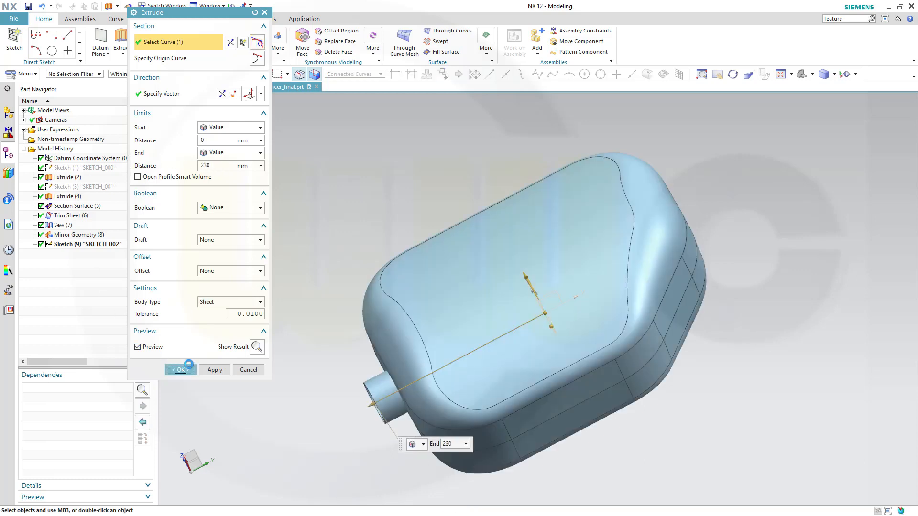
middle_click_drag(225, 356, 298, 348)
scroll(298, 345, "up", 2)
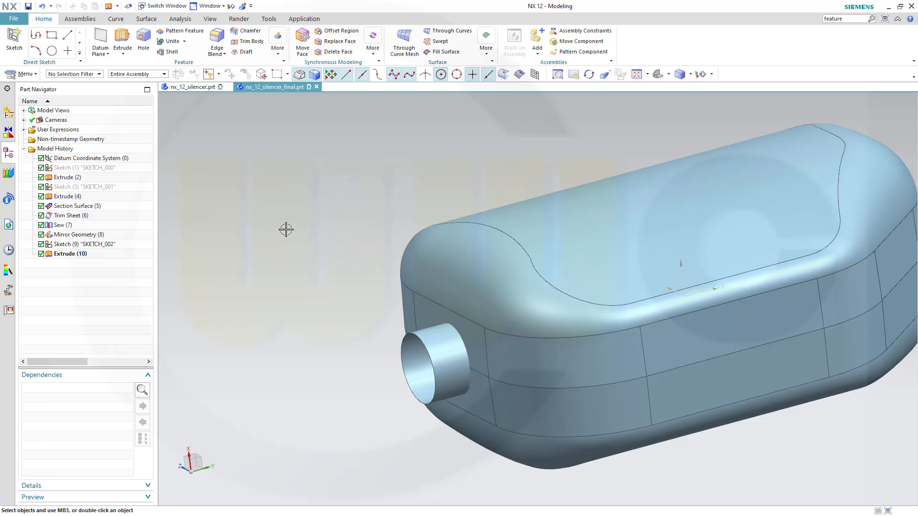
Create an Offset in Face curve from the tube's end edge along its outer face.
left_click(117, 19)
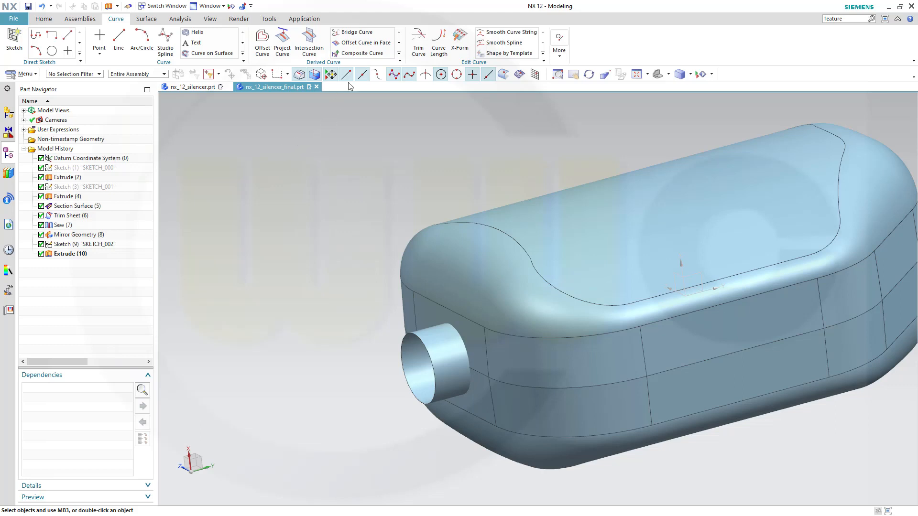
left_click(365, 43)
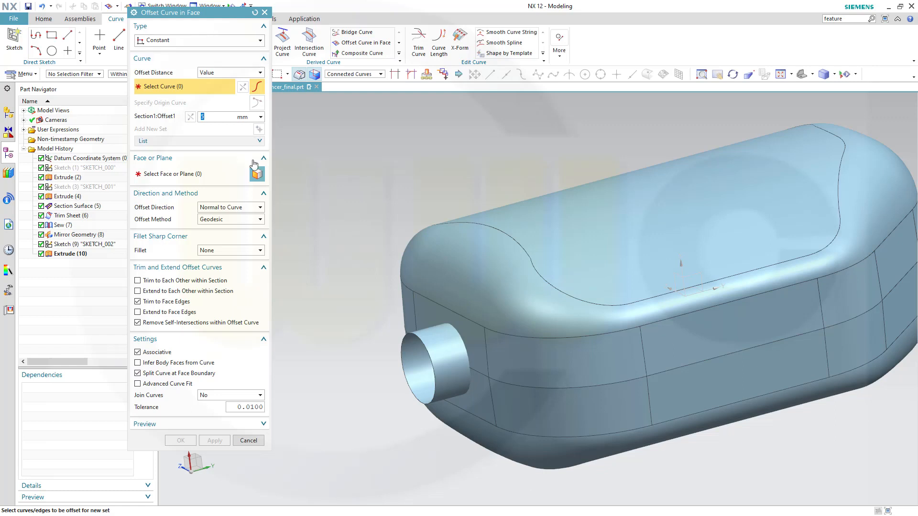
left_click(429, 367)
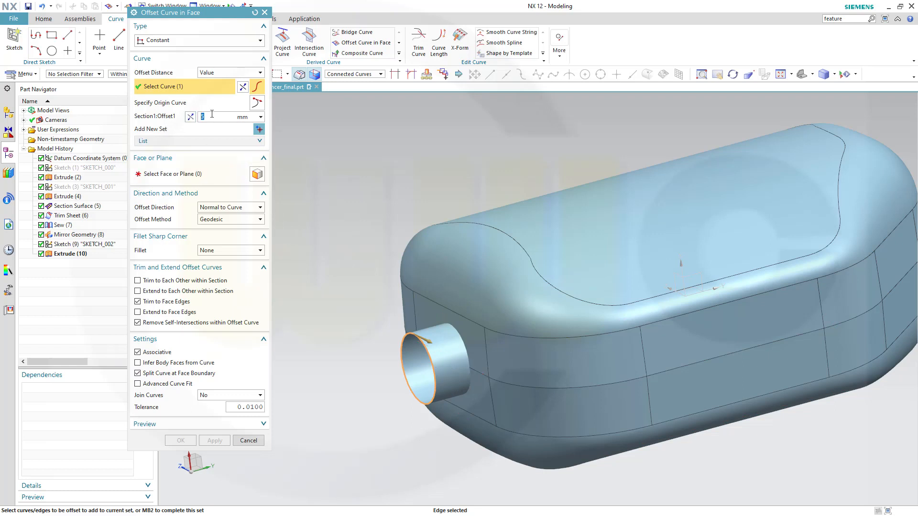
left_click(172, 174)
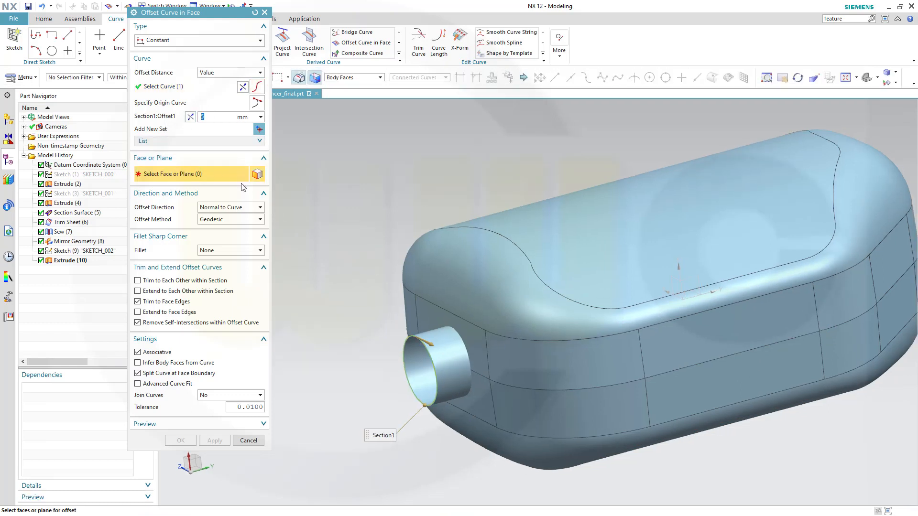
left_click(447, 362)
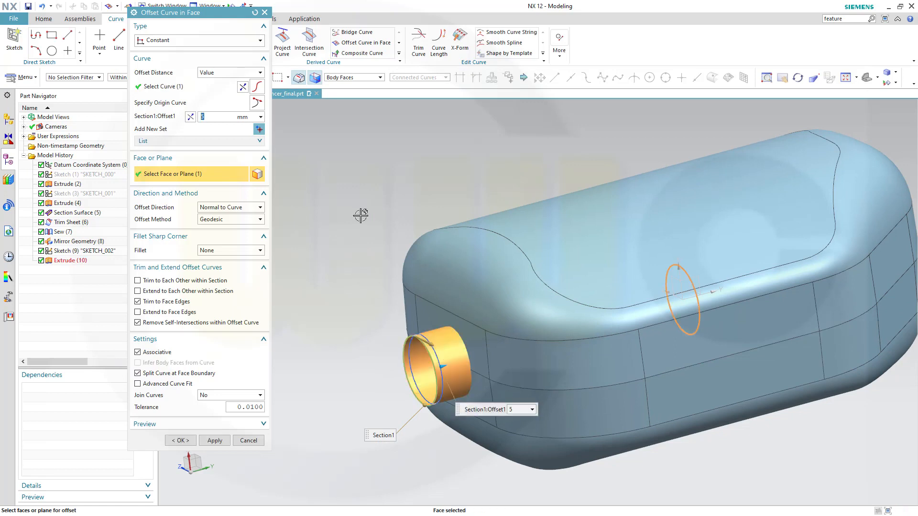
middle_click_drag(329, 242, 306, 235)
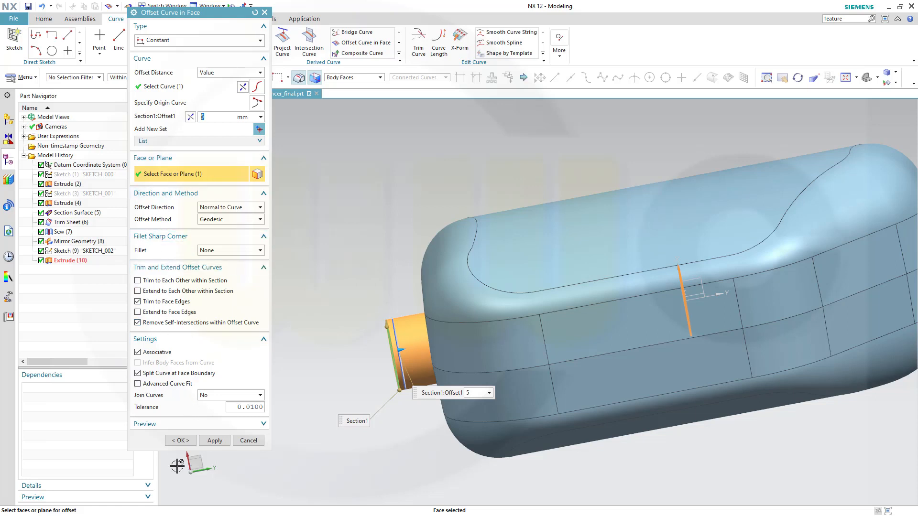
left_click(181, 444)
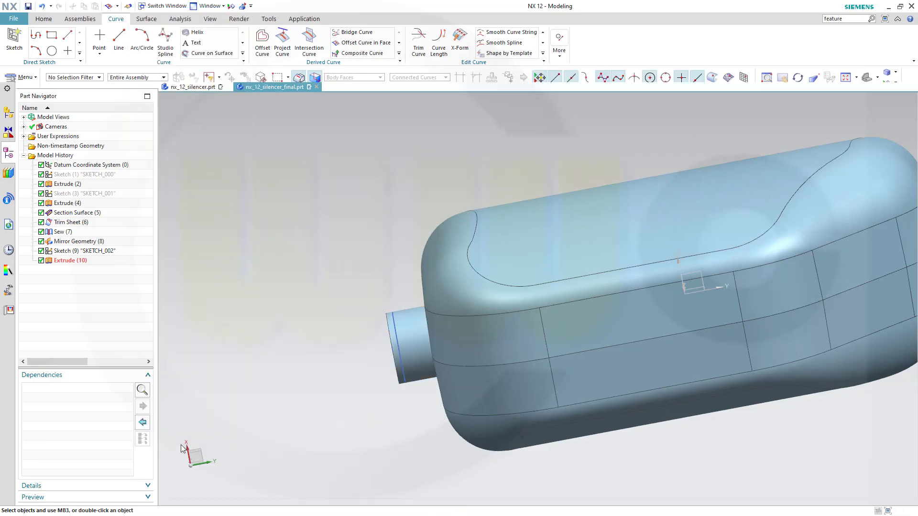
middle_click_drag(260, 389, 315, 363)
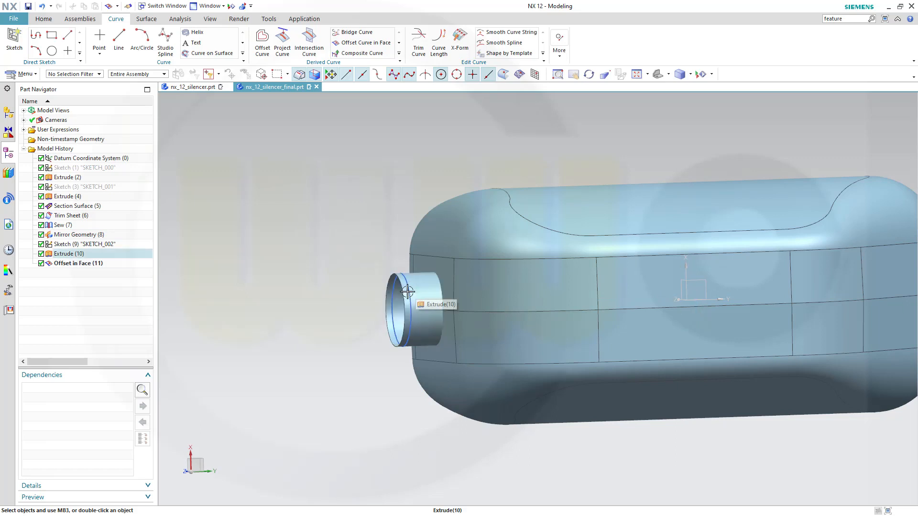
middle_click_drag(294, 272, 294, 265)
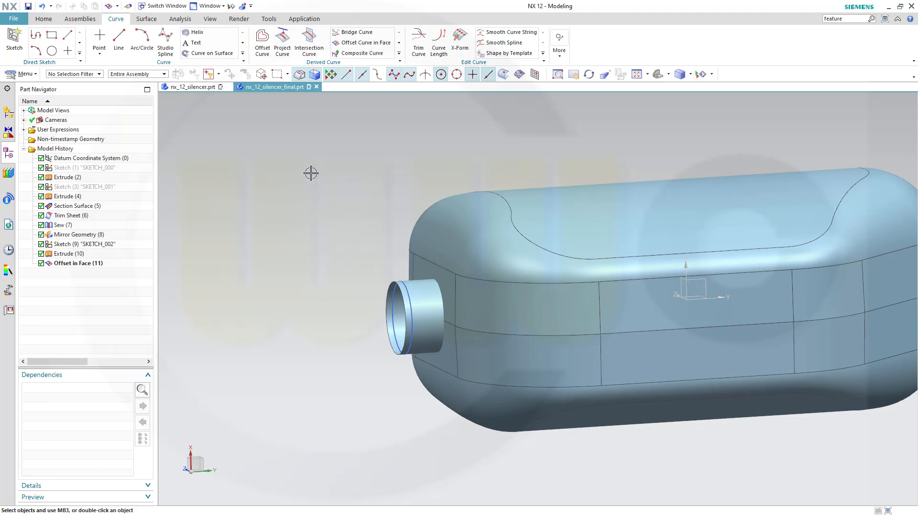
Trim the upper and lower shell sheets with the outlet tube to cut the hole.
left_click(147, 20)
left_click(351, 34)
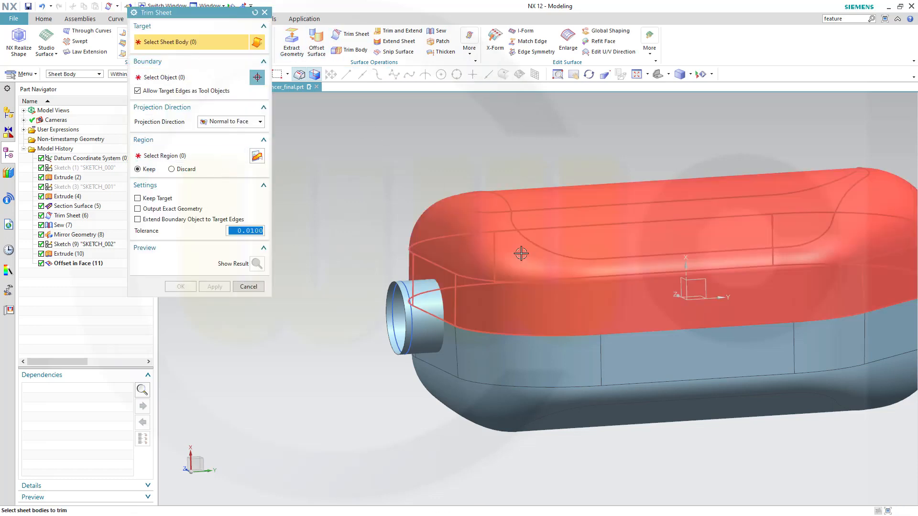
left_click(502, 250)
left_click(478, 364)
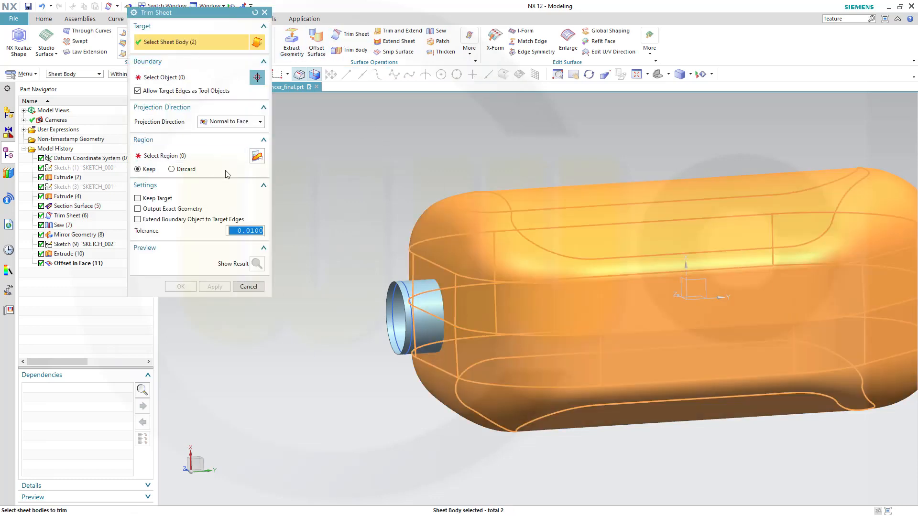
left_click(168, 79)
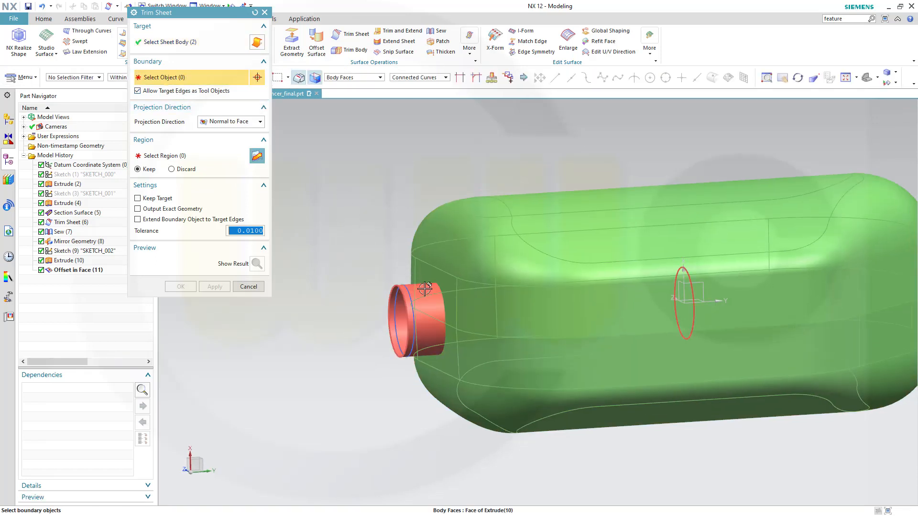
left_click(421, 306)
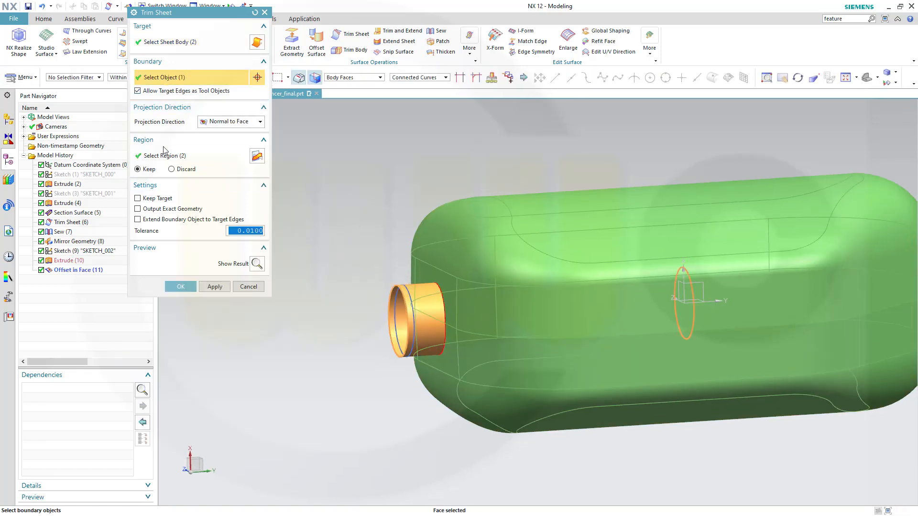
left_click(185, 291)
middle_click_drag(211, 294, 325, 294)
Trim the outlet tube at the offset curve, leaving a short ring.
left_click(351, 34)
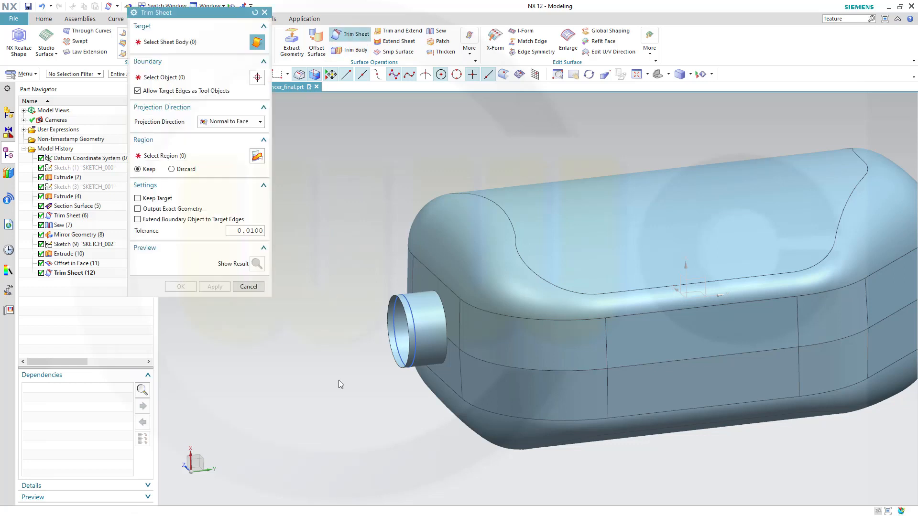
scroll(404, 435, "up", 2)
scroll(411, 370, "up", 3)
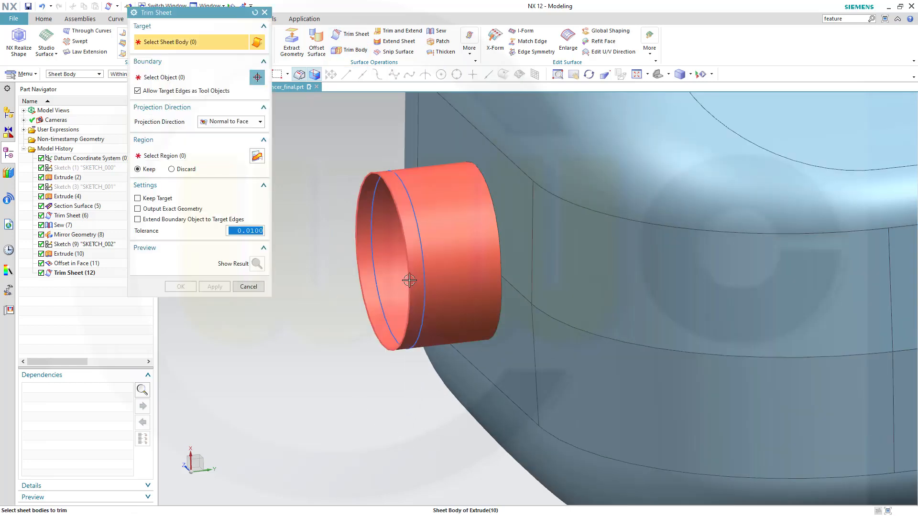
left_click(414, 279)
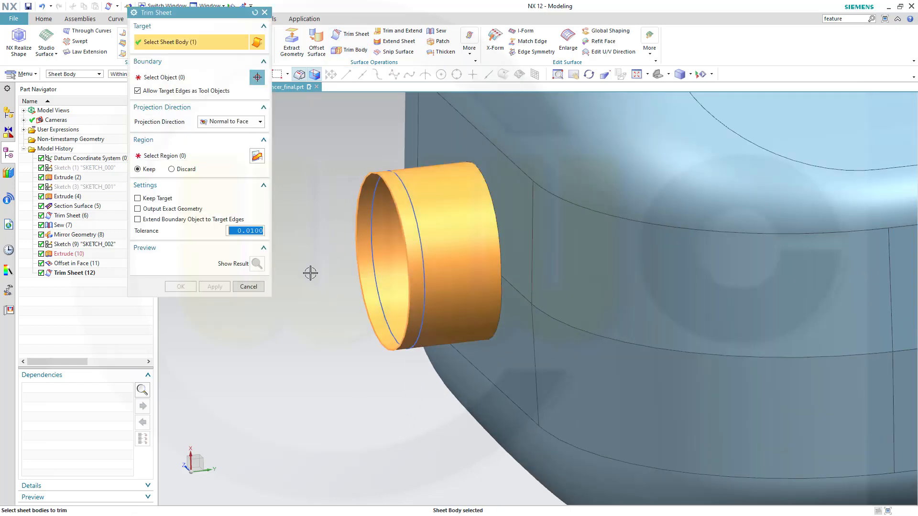
left_click(171, 79)
left_click(421, 242)
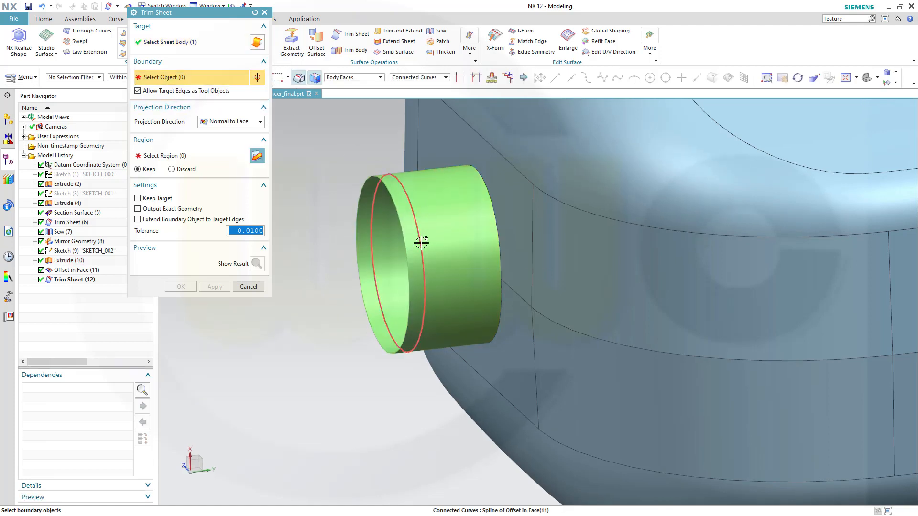
left_click(181, 287)
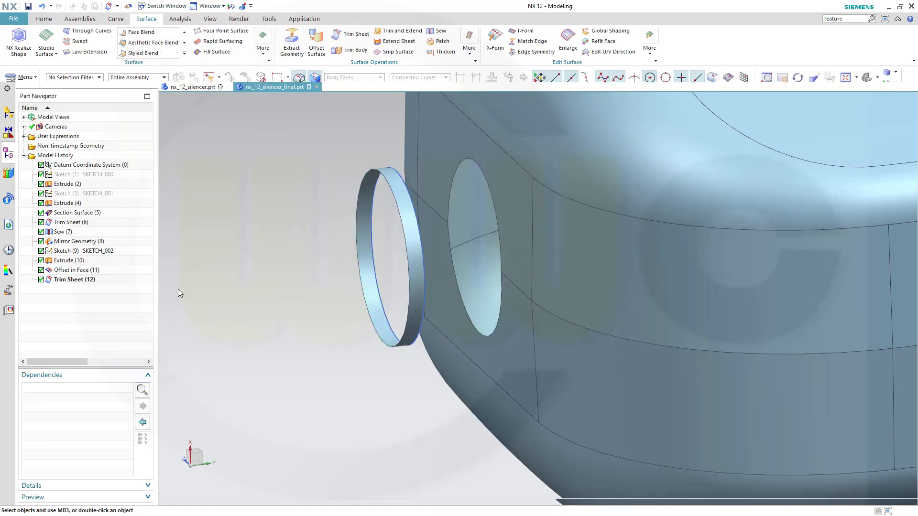
left_click(415, 341)
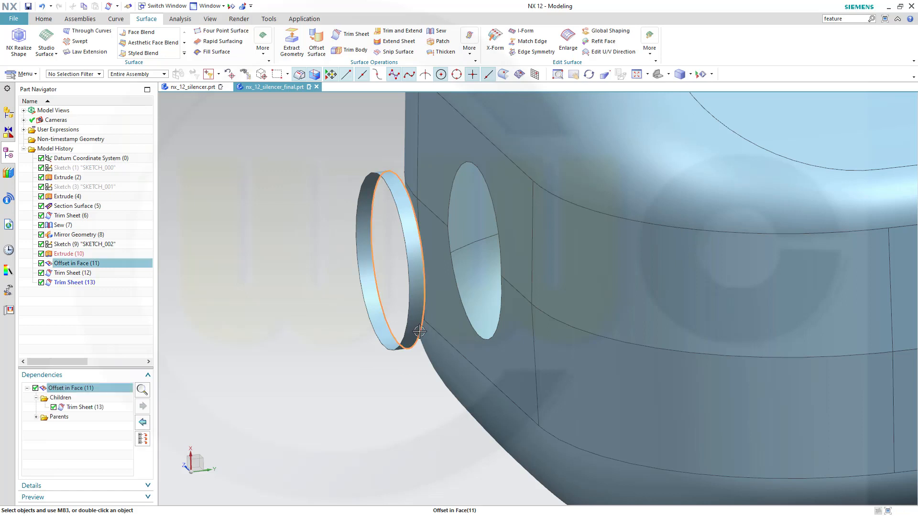
Hide the Offset in Face curve and view the silencer end showing the ring and hole.
right_click(420, 335)
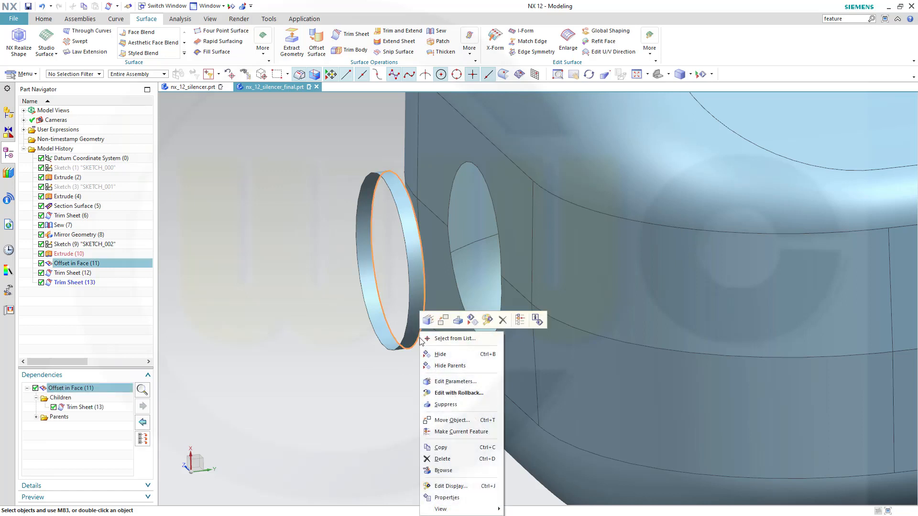
left_click(440, 354)
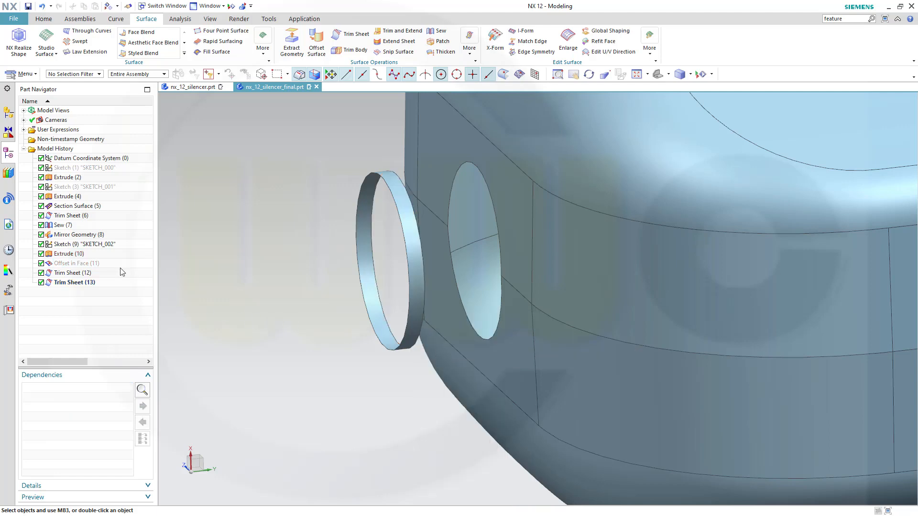
middle_click_drag(243, 287, 261, 296)
scroll(262, 296, "up", 2)
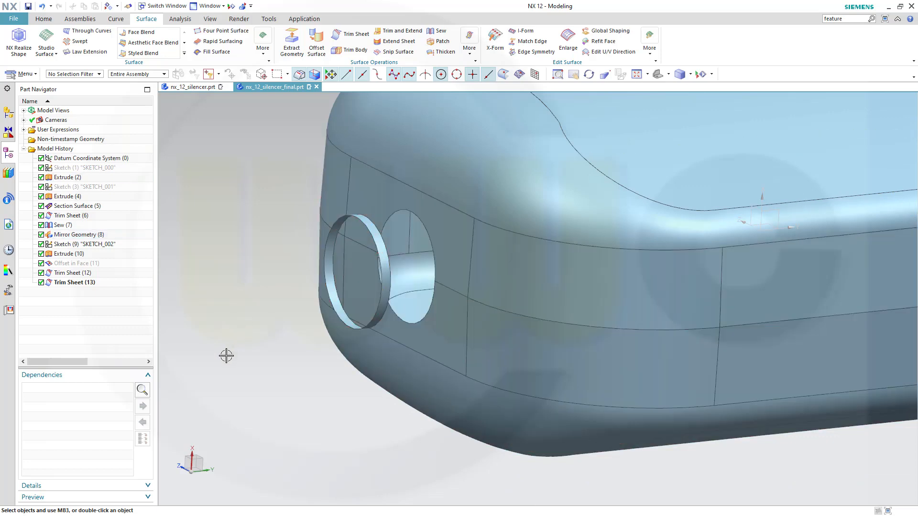
scroll(227, 354, "up", 3)
scroll(230, 353, "down", 2)
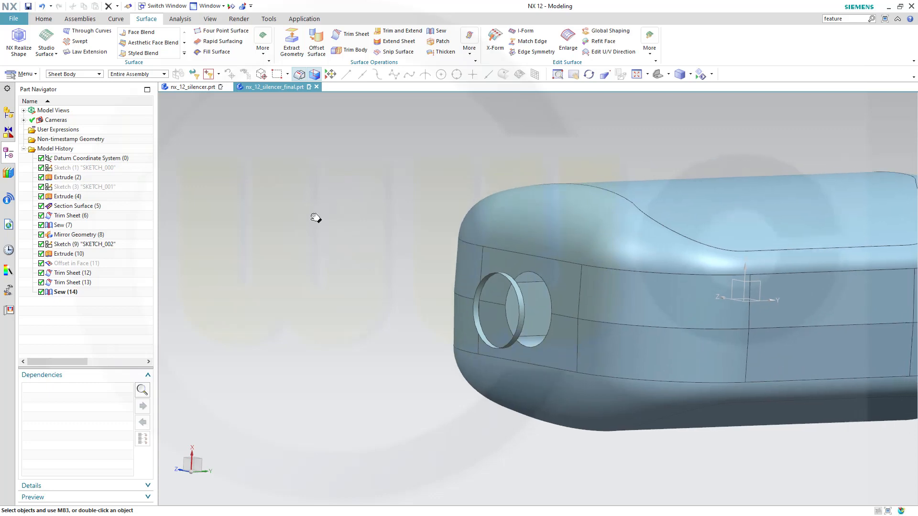
middle_click_drag(310, 235, 309, 255)
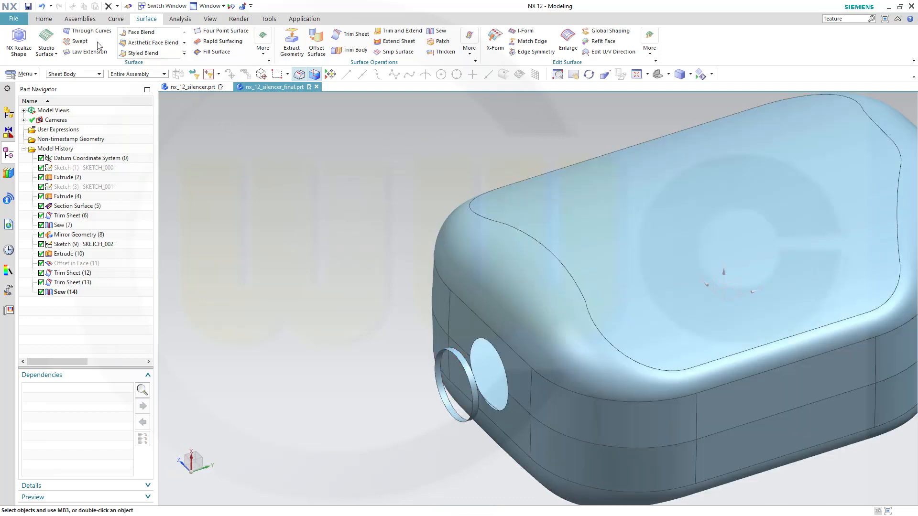
Split the sewn silencer shell with Split Body, using the XZ datum plane as the tool.
left_click(43, 19)
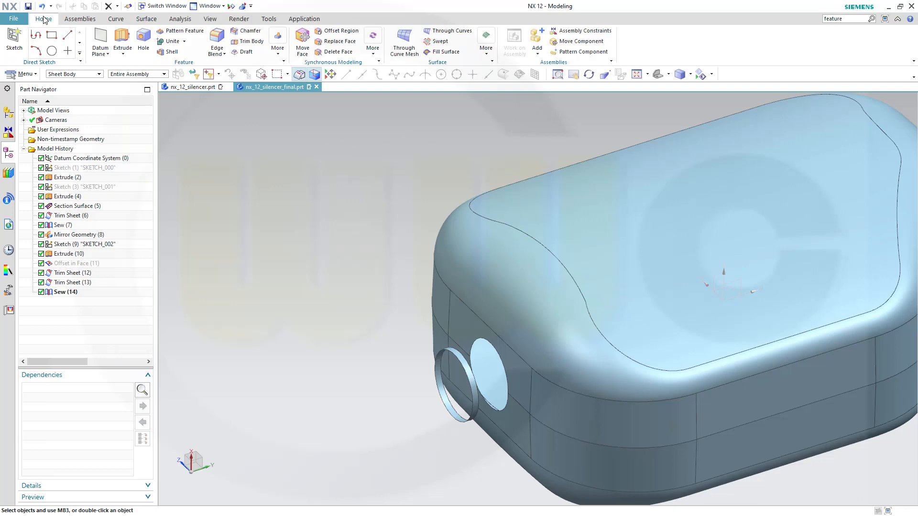
left_click(277, 47)
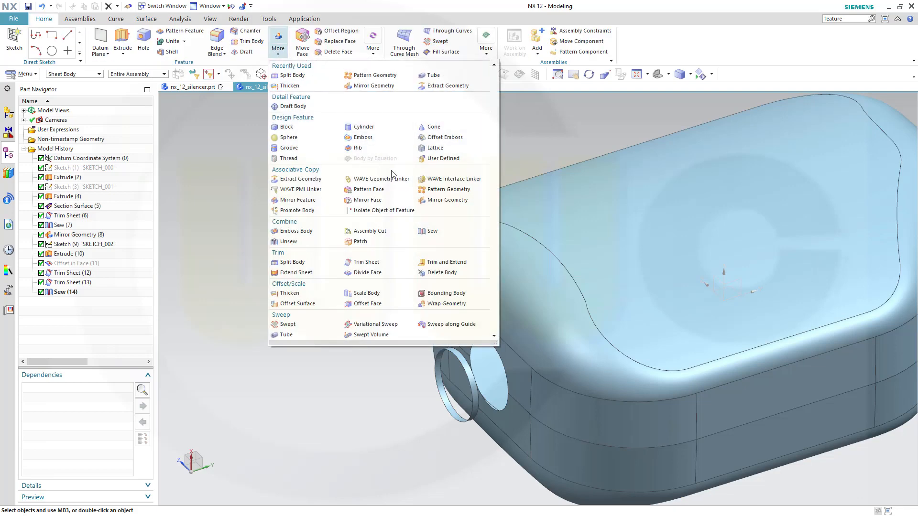
left_click(292, 262)
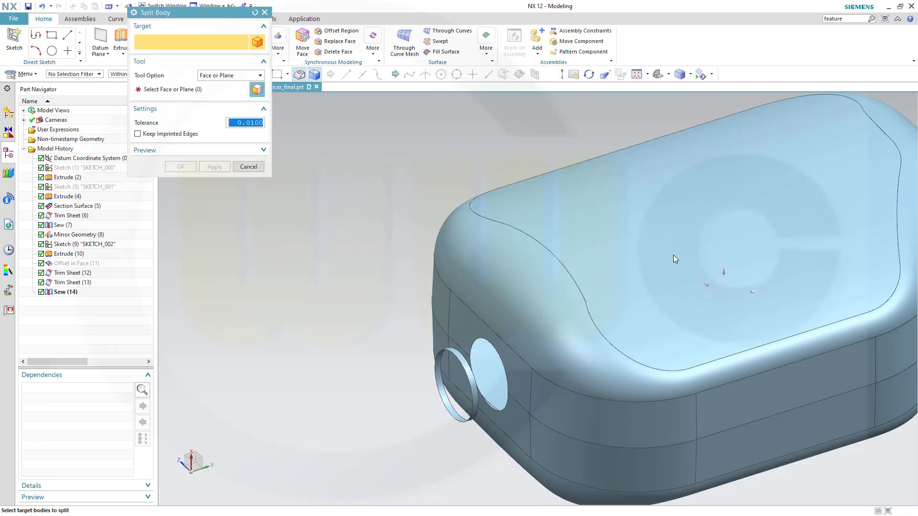
left_click(673, 256)
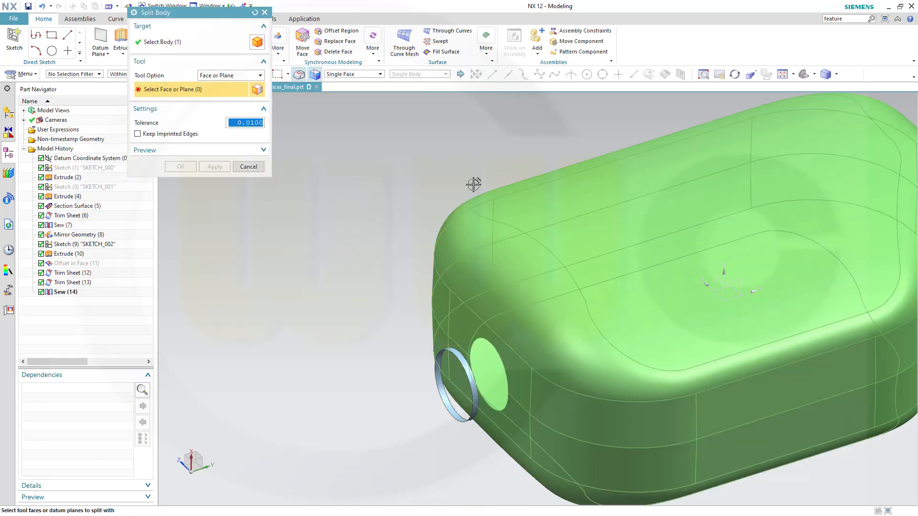
left_click(712, 281)
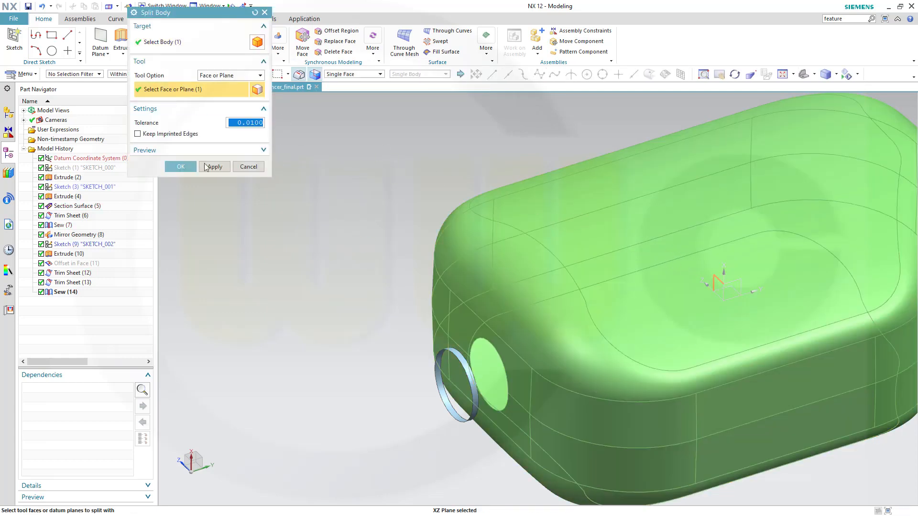
left_click(183, 166)
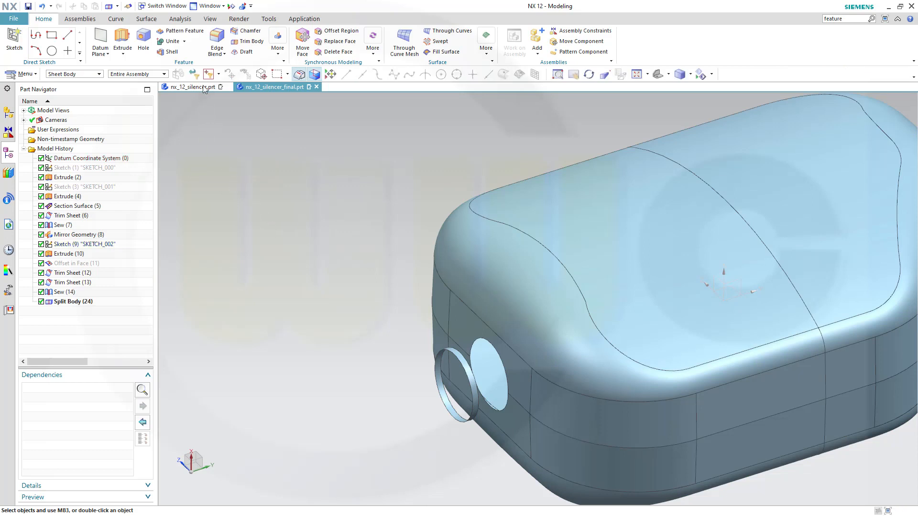
left_click(147, 19)
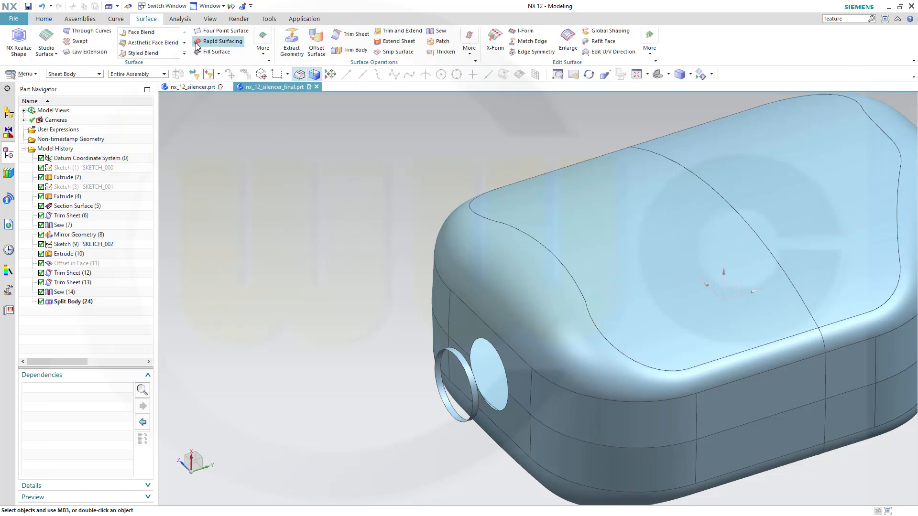
Create a circular Section Surface from the ring's outer edge and face to the shell faces, with the ring edge as spine.
left_click(263, 42)
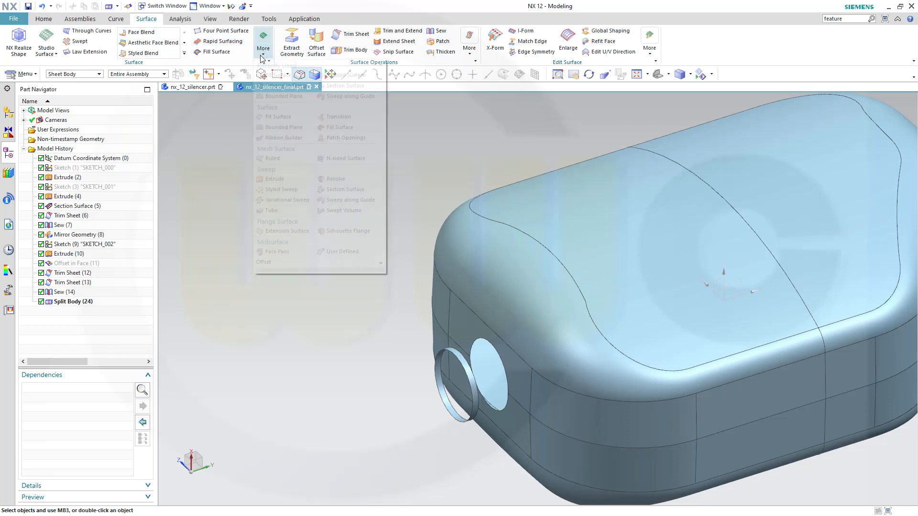
left_click(341, 186)
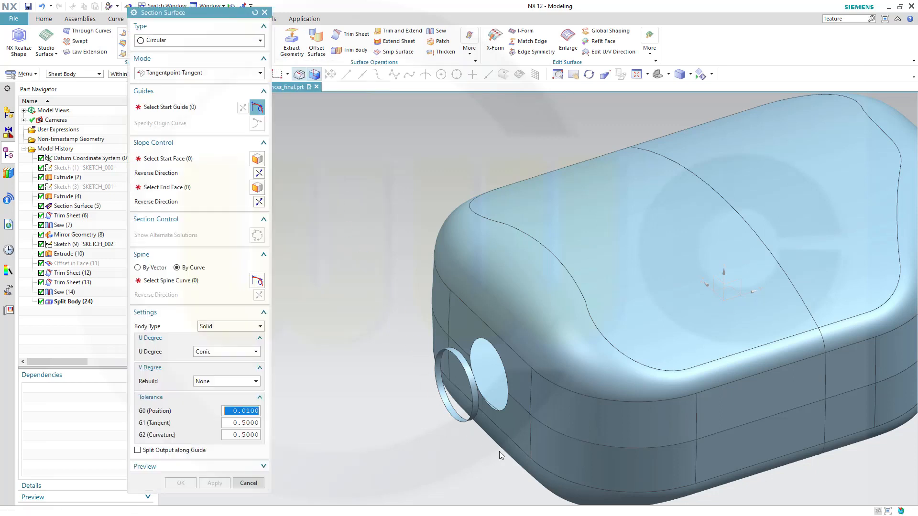
scroll(498, 448, "up", 2)
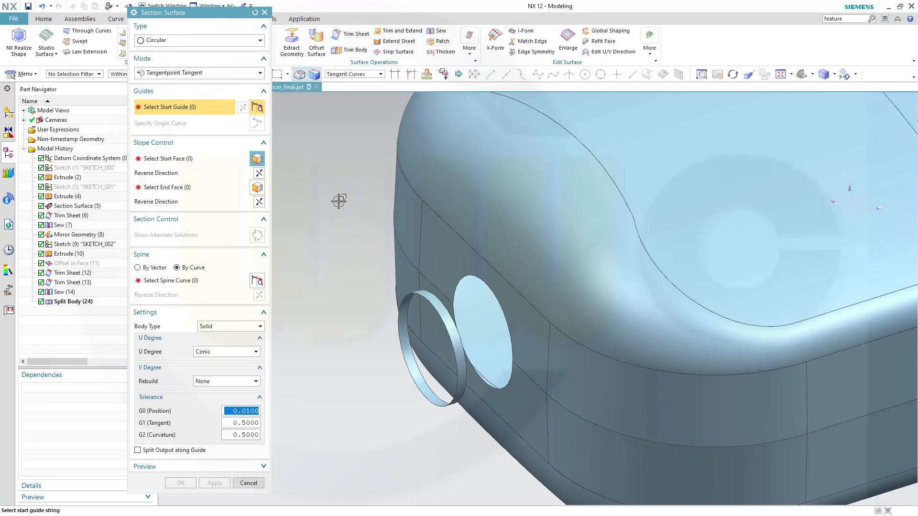
left_click(447, 306)
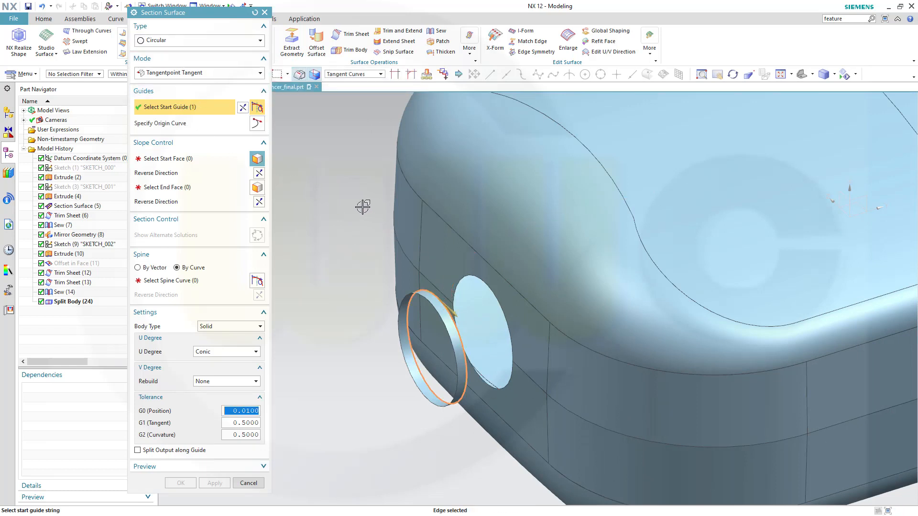
left_click(185, 162)
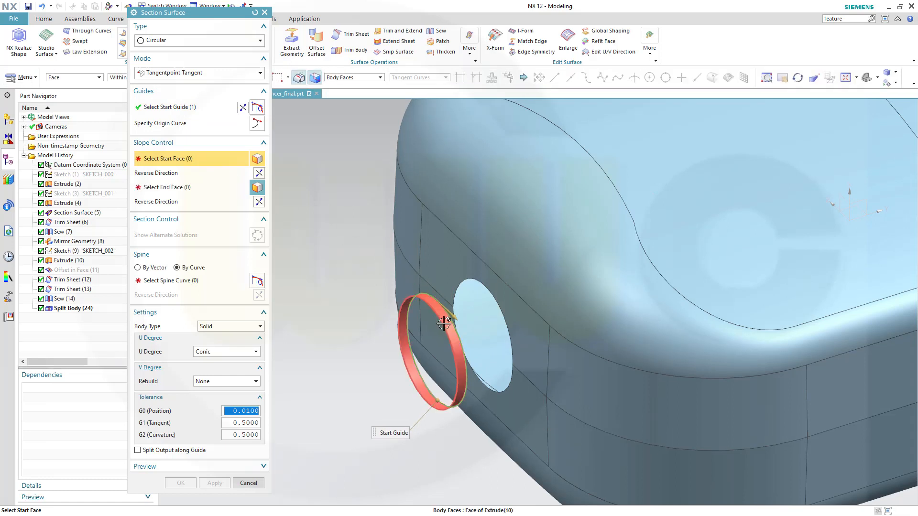
left_click(444, 324)
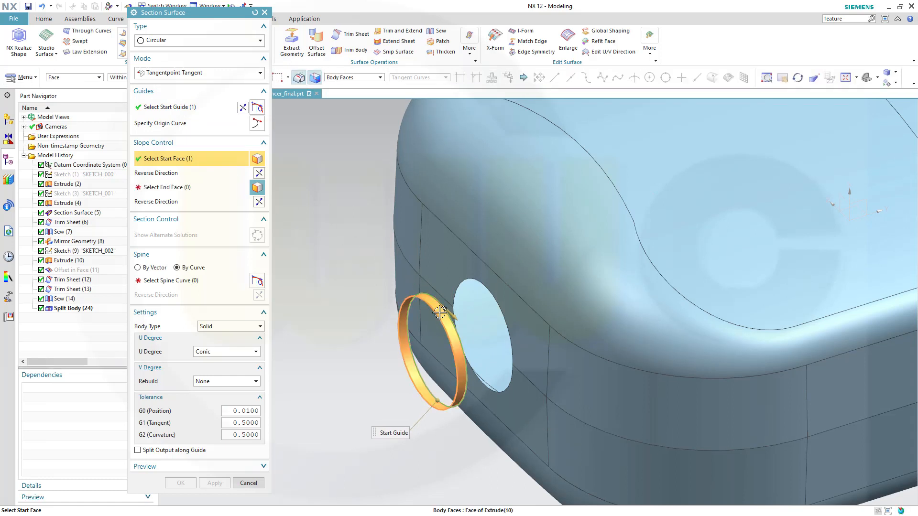
left_click(189, 189)
left_click(443, 268)
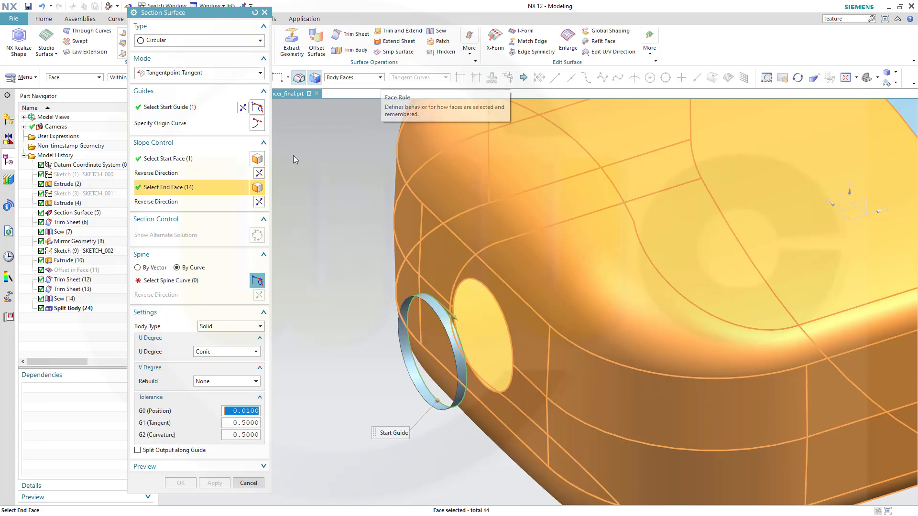
left_click(184, 280)
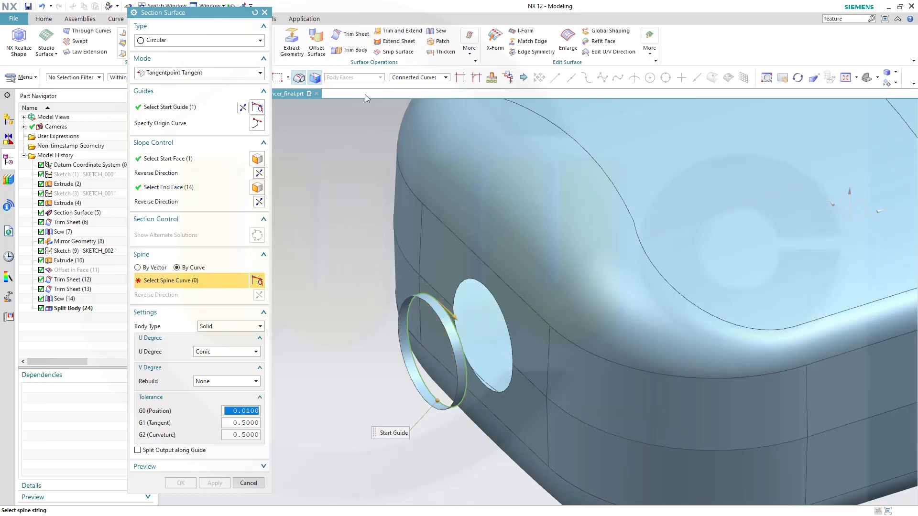
left_click(439, 329)
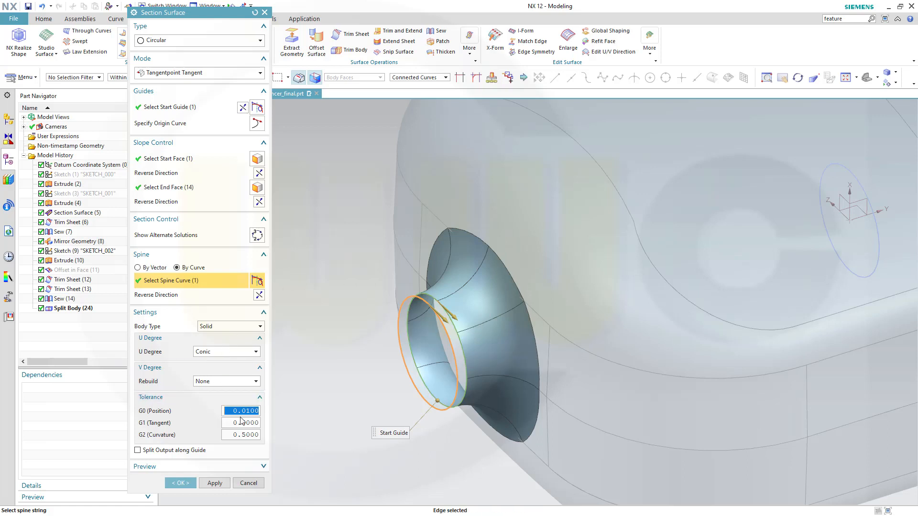
left_click(180, 483)
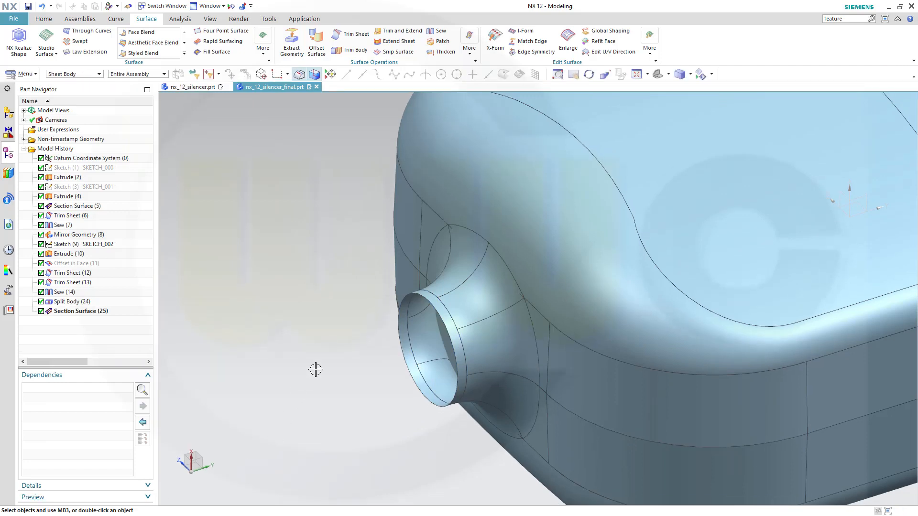
Orbit and zoom to inspect the new flared outlet neck, then start Trim Sheet.
middle_click_drag(316, 369, 349, 345)
scroll(397, 331, "up", 2)
scroll(398, 332, "down", 5)
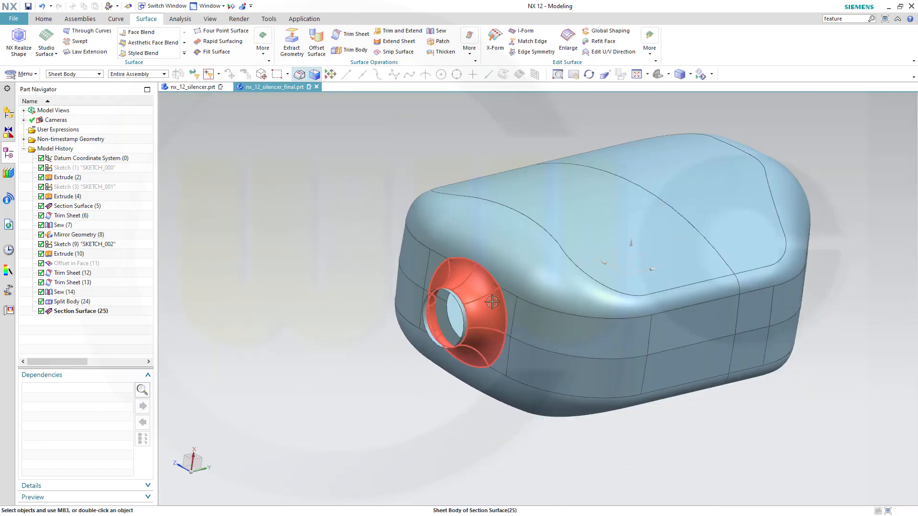
right_click(311, 208)
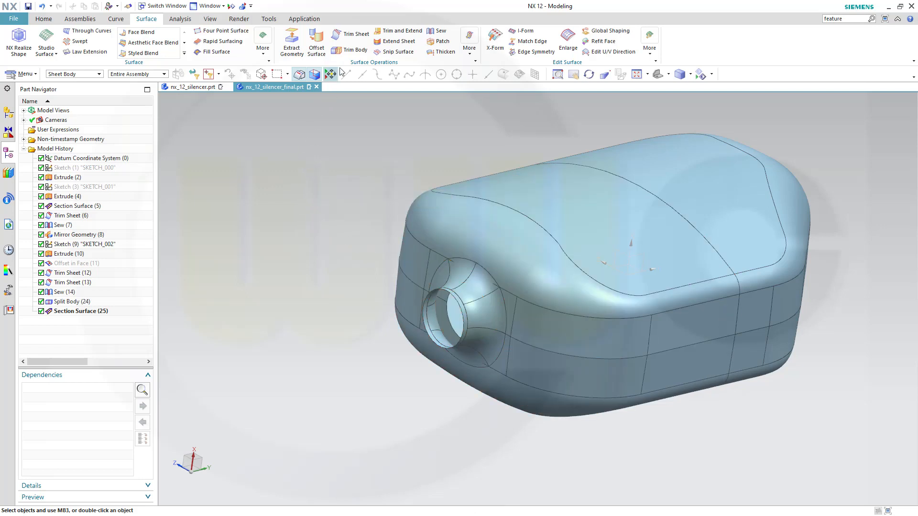
left_click(349, 34)
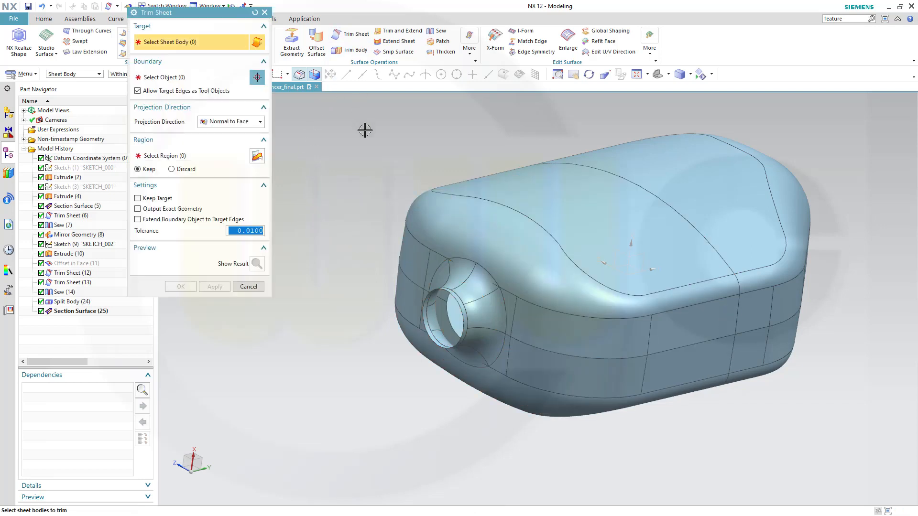
Trim the silencer shell against the Section Surface (25) neck faces, keeping the neck region.
left_click(475, 203)
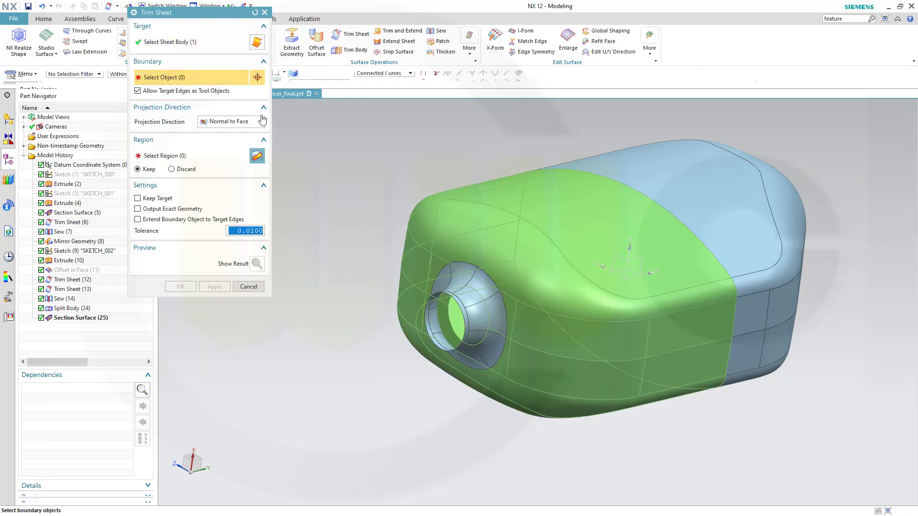
left_click(492, 316)
left_click(539, 326)
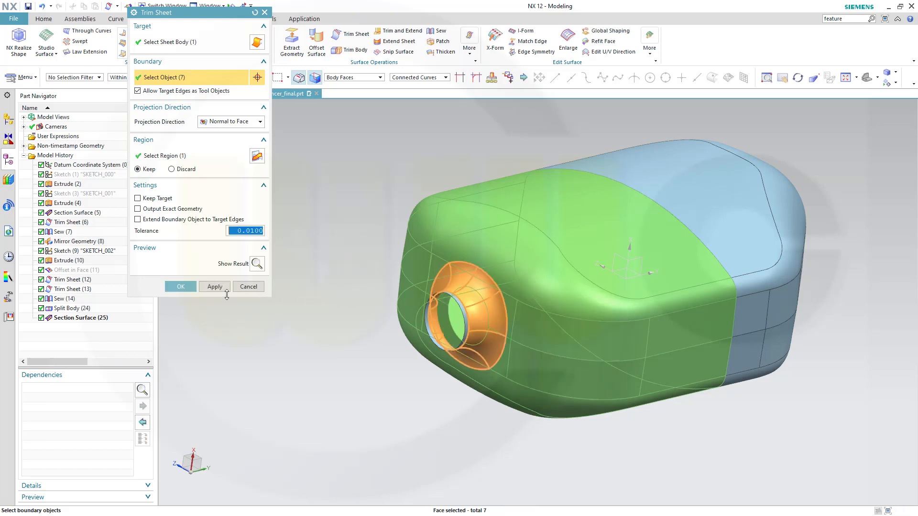
left_click(178, 286)
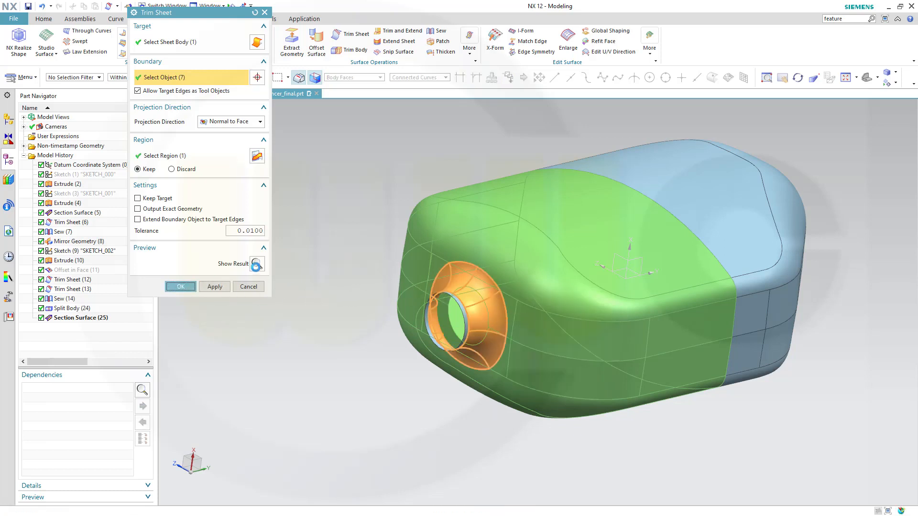
middle_click_drag(371, 252, 374, 224)
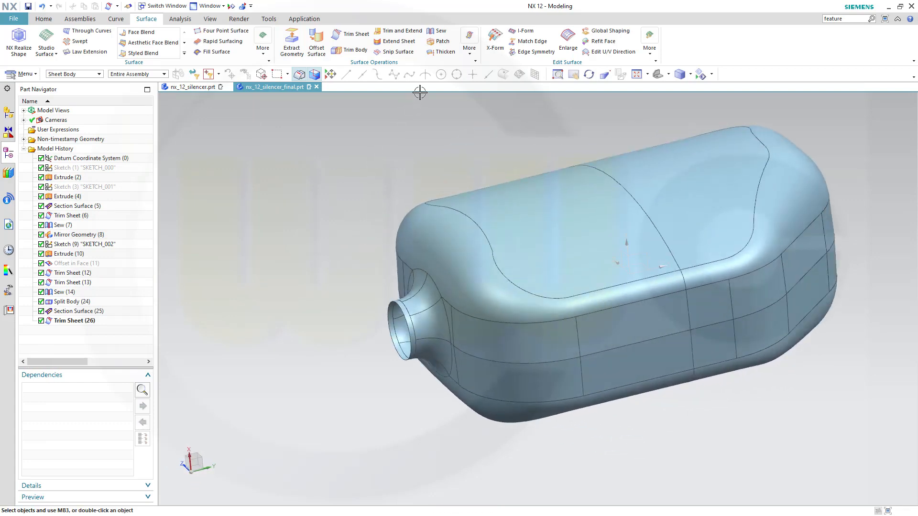
Sew the outlet neck as target with the silencer shell and outlet ring as tools.
left_click(439, 32)
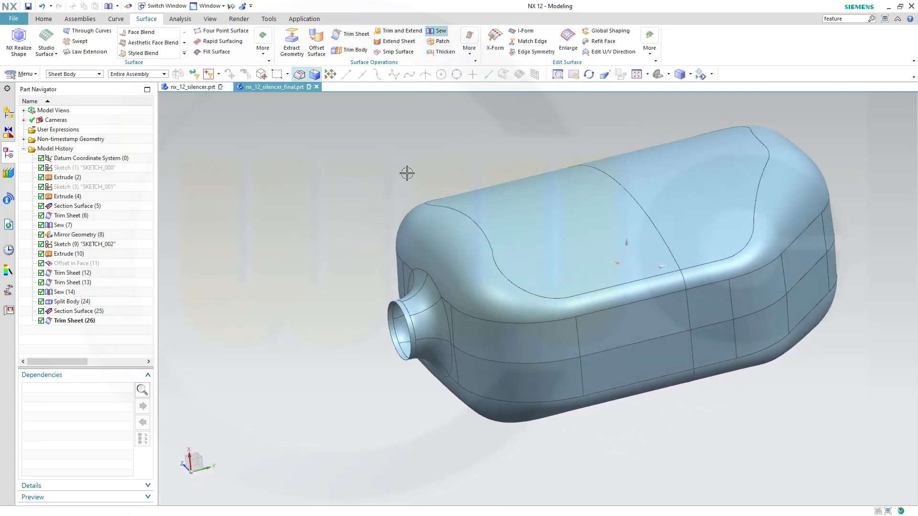
left_click(419, 304)
left_click(466, 237)
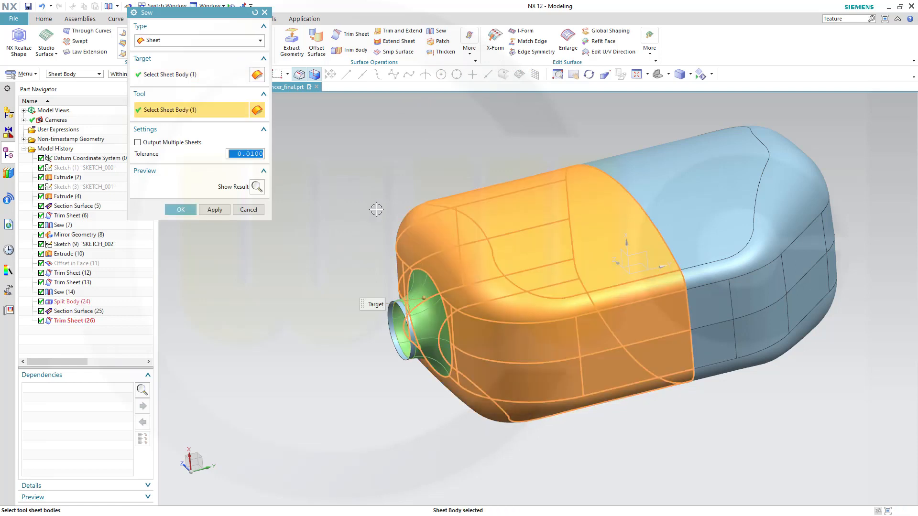
left_click(410, 310)
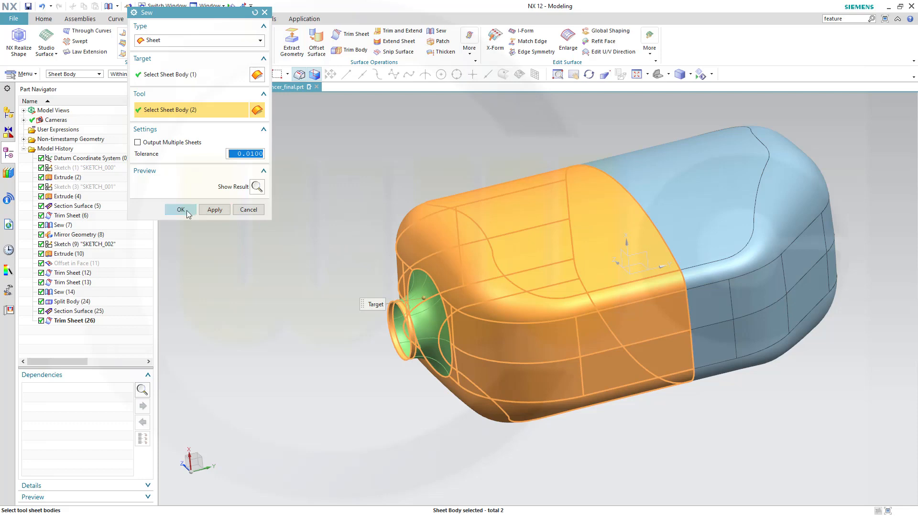
left_click(181, 210)
middle_click_drag(536, 271, 625, 318)
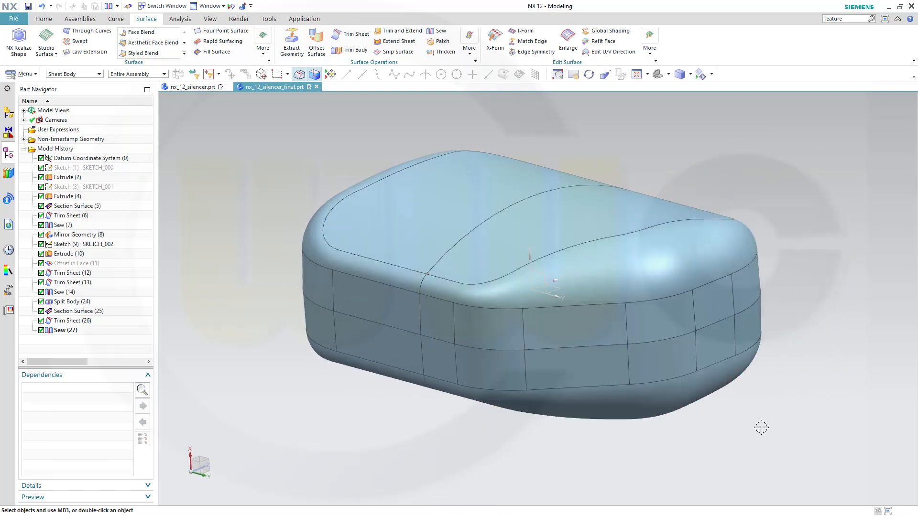
Show the original outline sketch, Sketch (1).
middle_click_drag(761, 427, 802, 421)
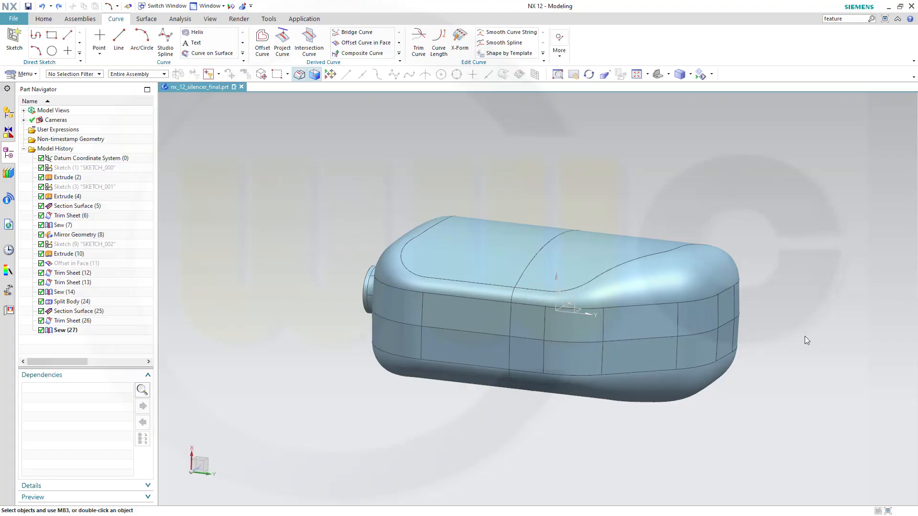
mouse_move(822, 341)
middle_mouse_down()
mouse_move(834, 355)
mouse_move(808, 352)
middle_mouse_up()
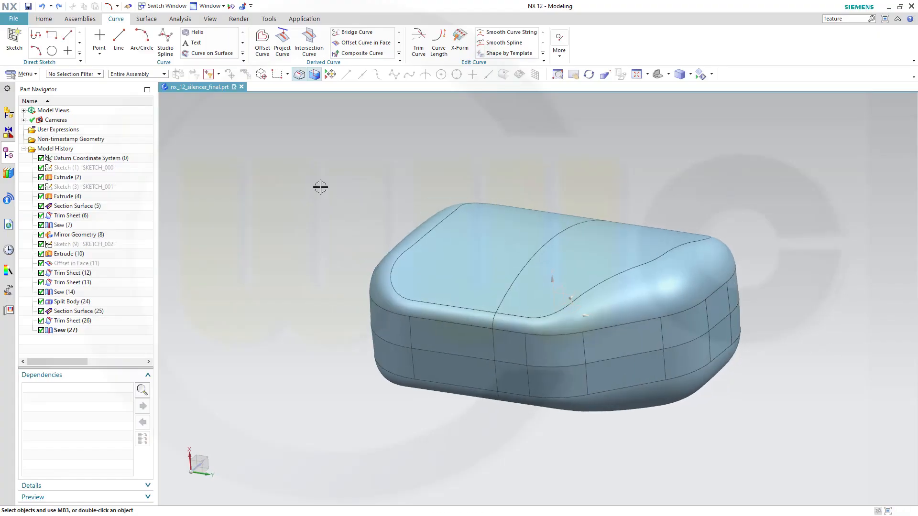
left_click(104, 173)
right_click(105, 172)
left_click(134, 177)
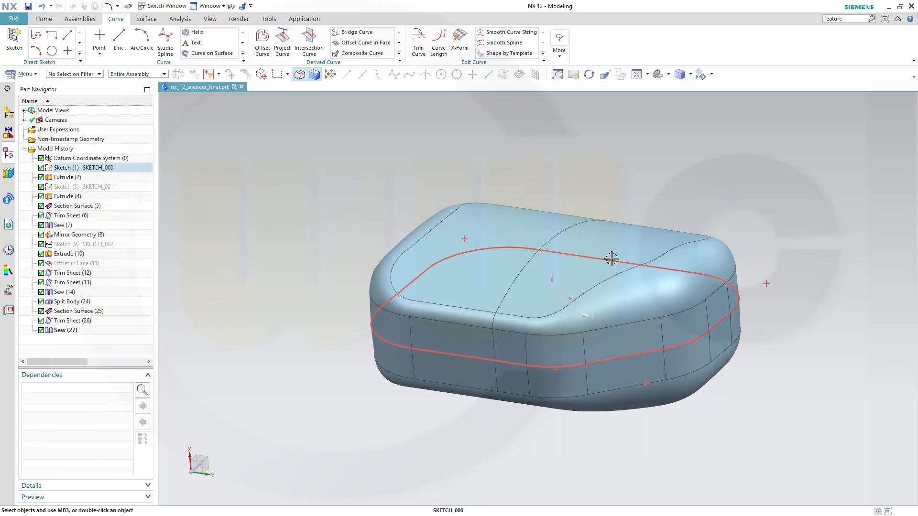
Hide the Extrude (4) sheet and the silencer body.
left_click(661, 251)
right_click(662, 252)
left_click(737, 277)
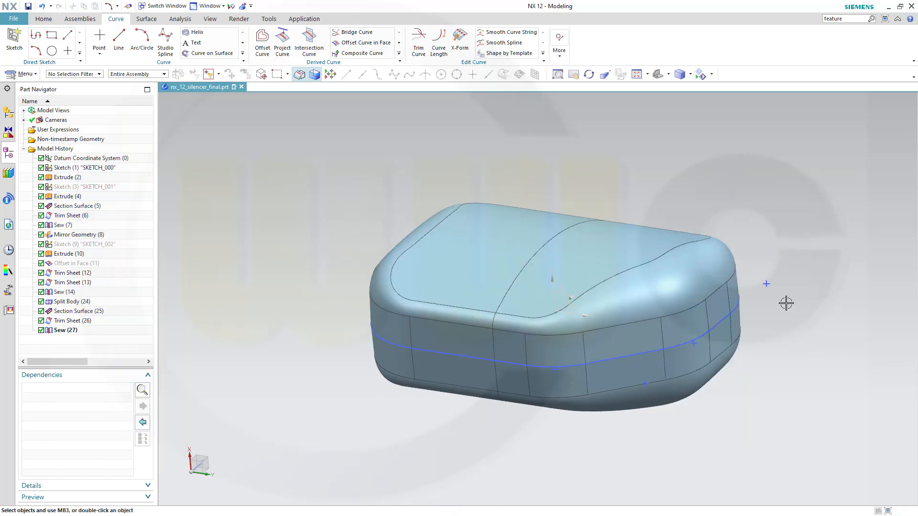
right_click(715, 261)
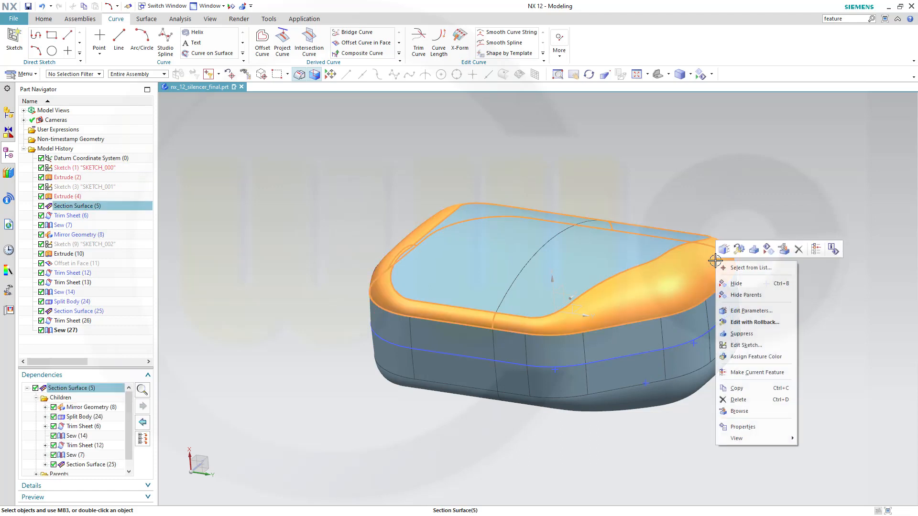
left_click(746, 283)
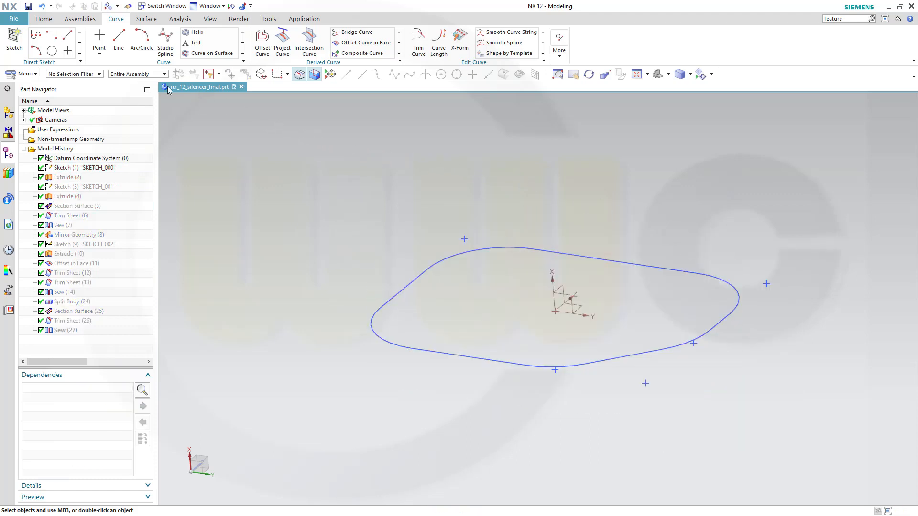
left_click(44, 19)
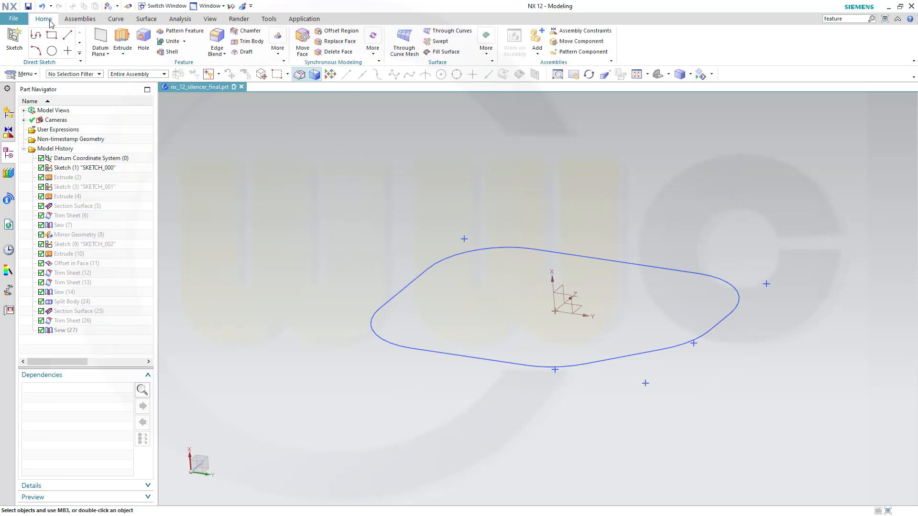
Create an At Angle datum plane at 90° through the outline sketch's lower straight line.
left_click(99, 38)
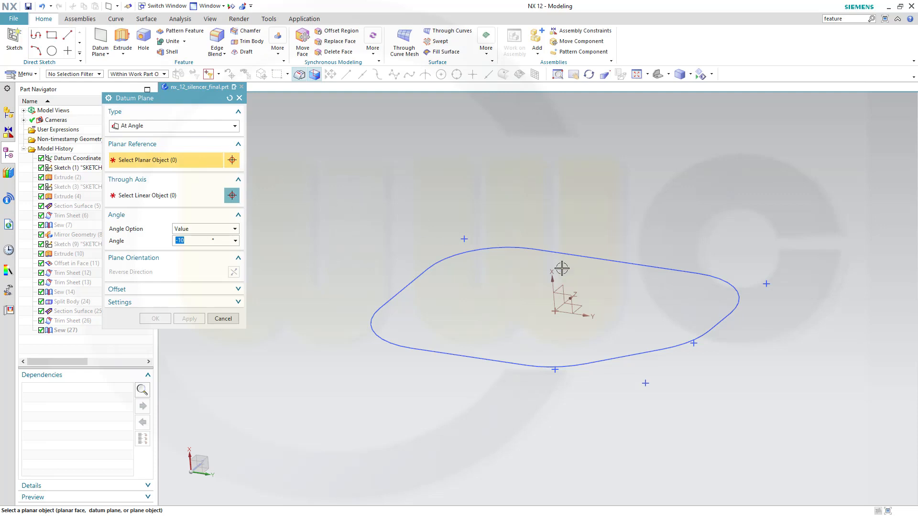
left_click(645, 278)
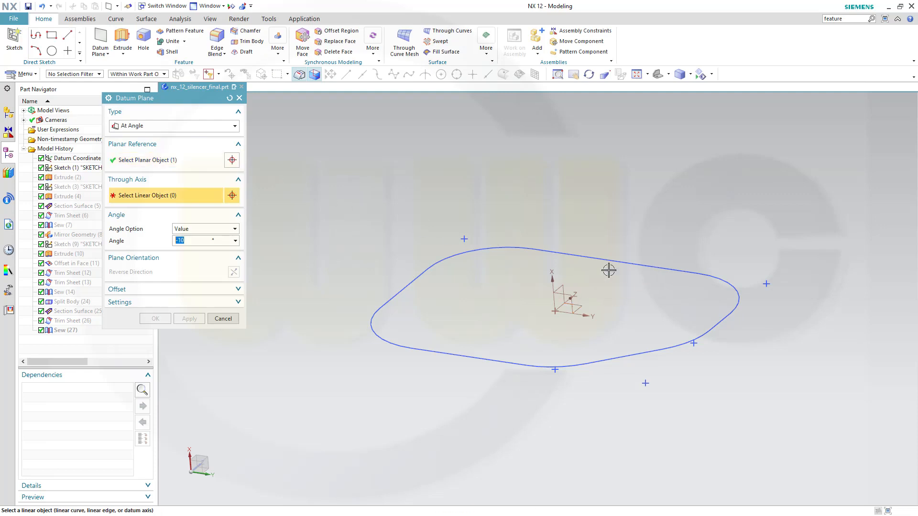
left_click(643, 354)
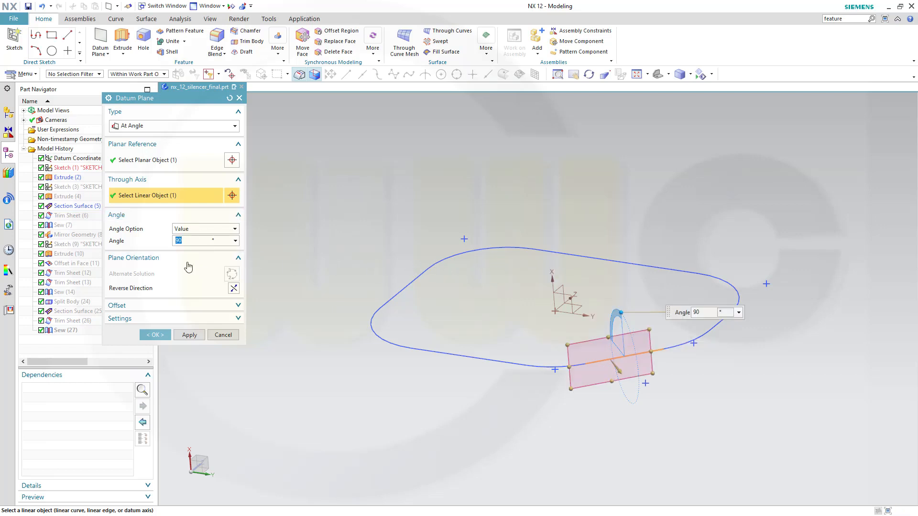
left_click(155, 334)
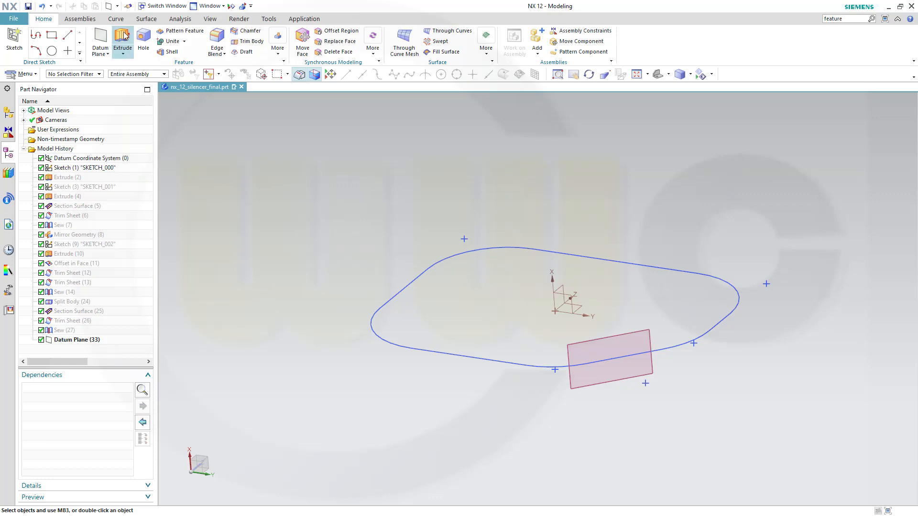
left_click(116, 19)
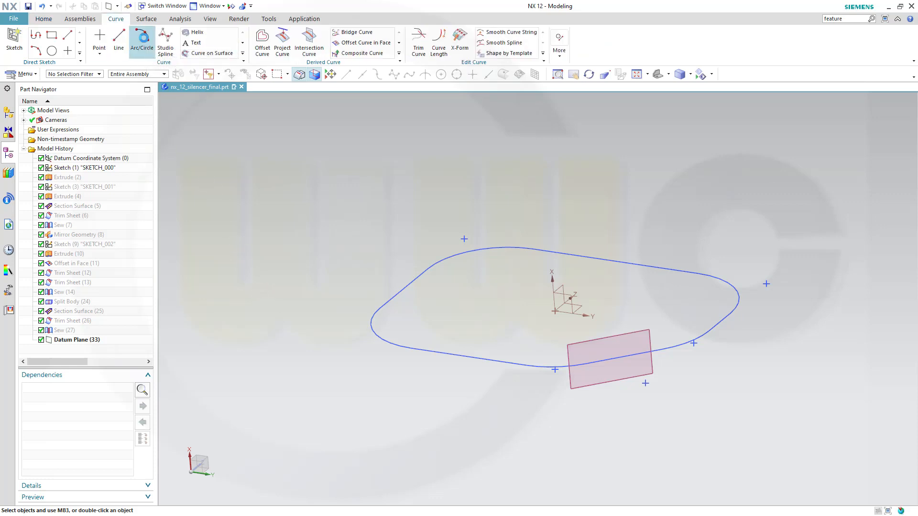
Draw an R28 circle centred on the bottom line's midpoint, lying on the new datum plane.
left_click(143, 42)
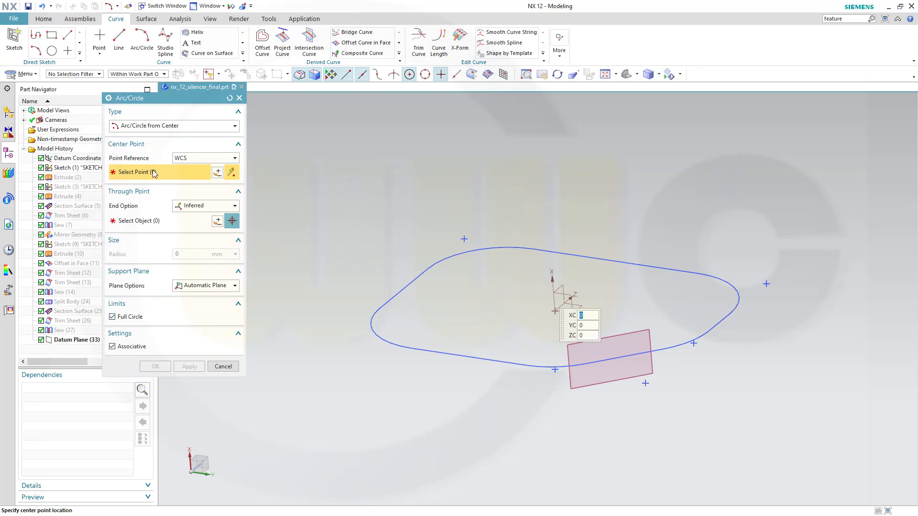
scroll(624, 414, "down", 2)
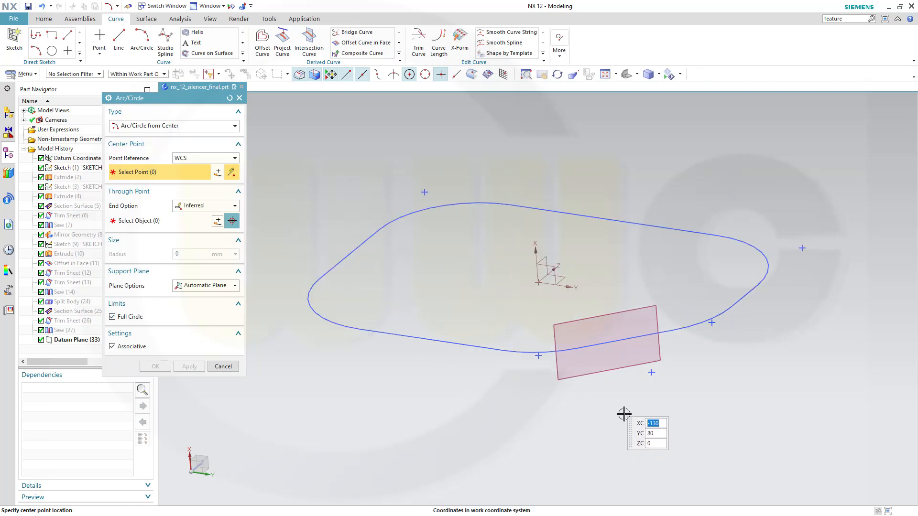
left_click(624, 339)
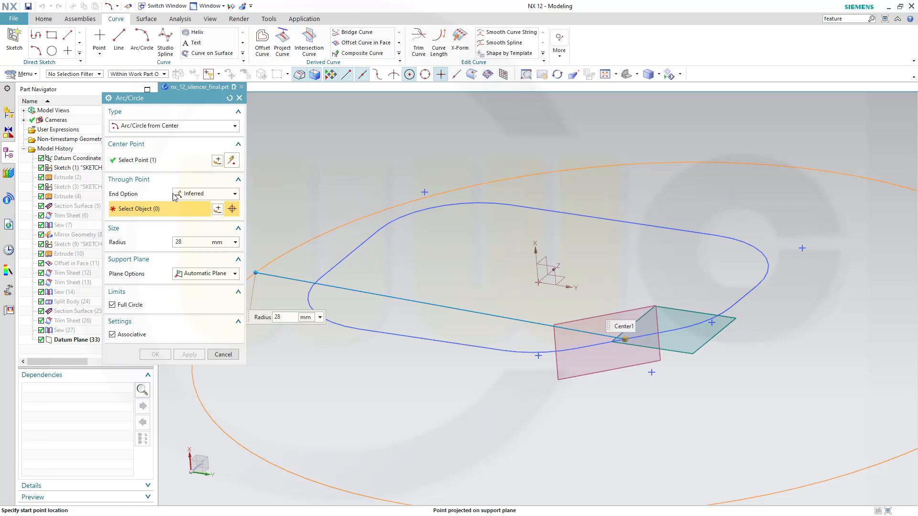
left_click(234, 196)
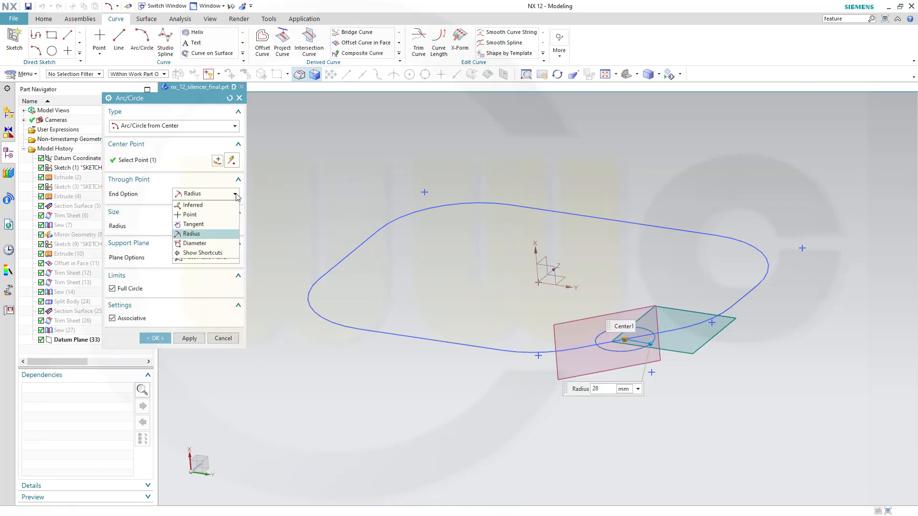
left_click(200, 234)
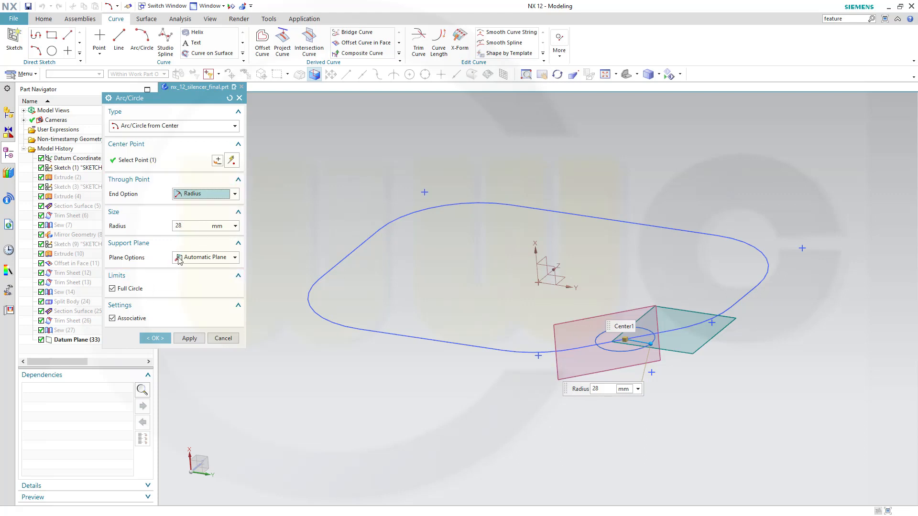
left_click(234, 258)
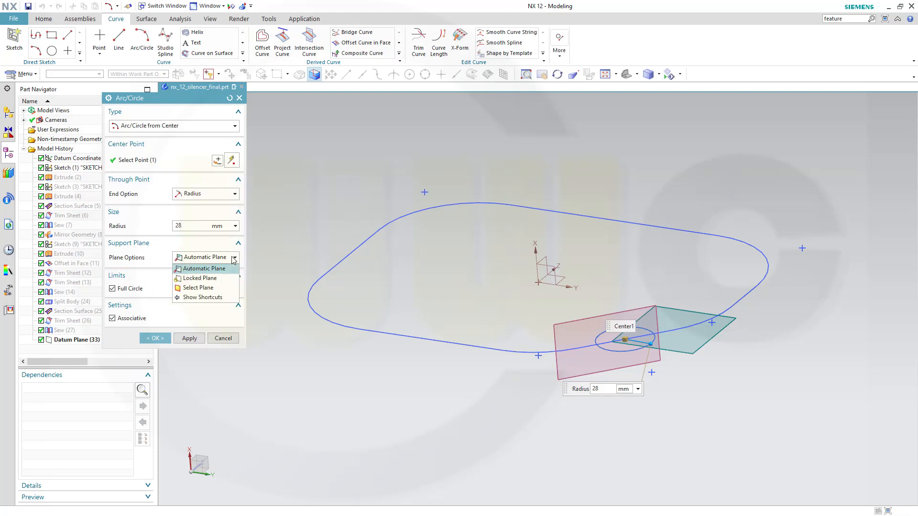
left_click(201, 288)
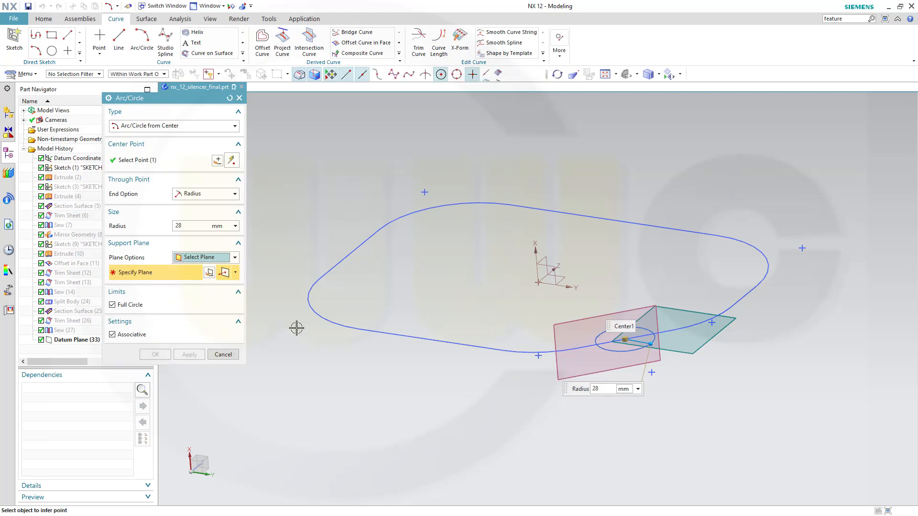
left_click(235, 272)
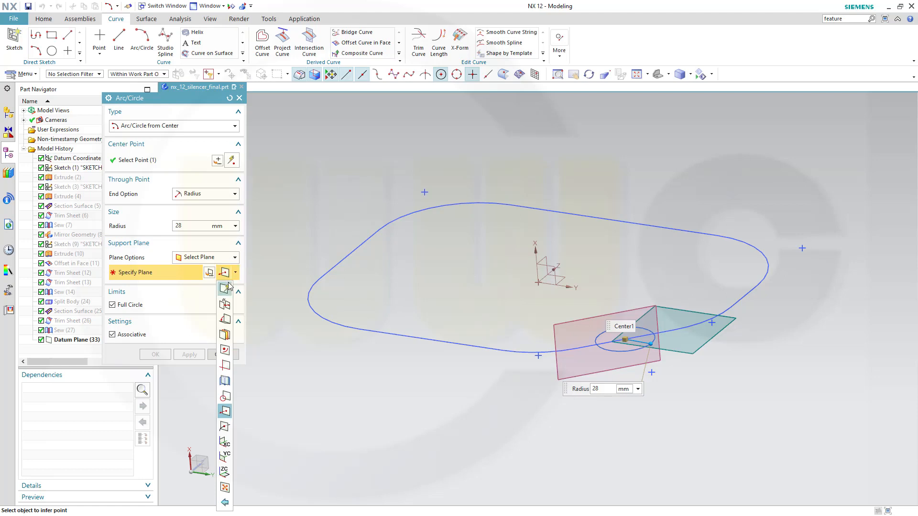
left_click(226, 288)
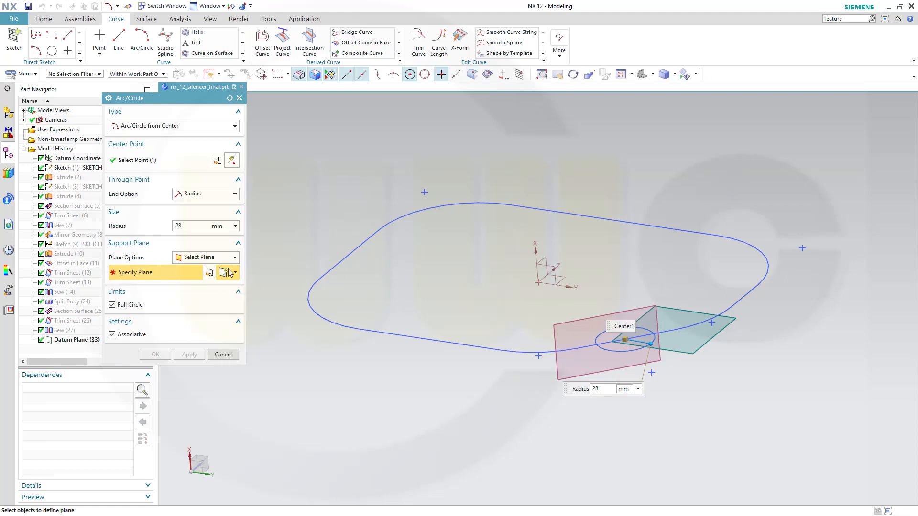
left_click(557, 365)
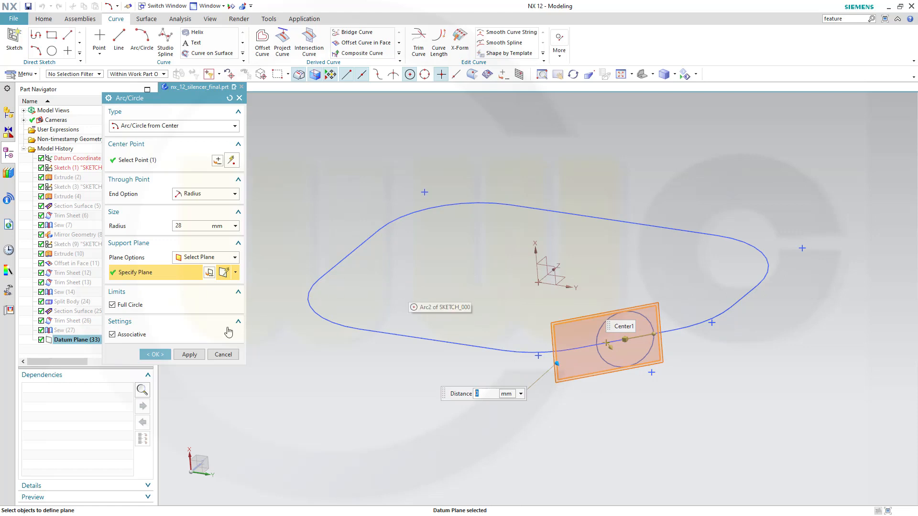
left_click(155, 355)
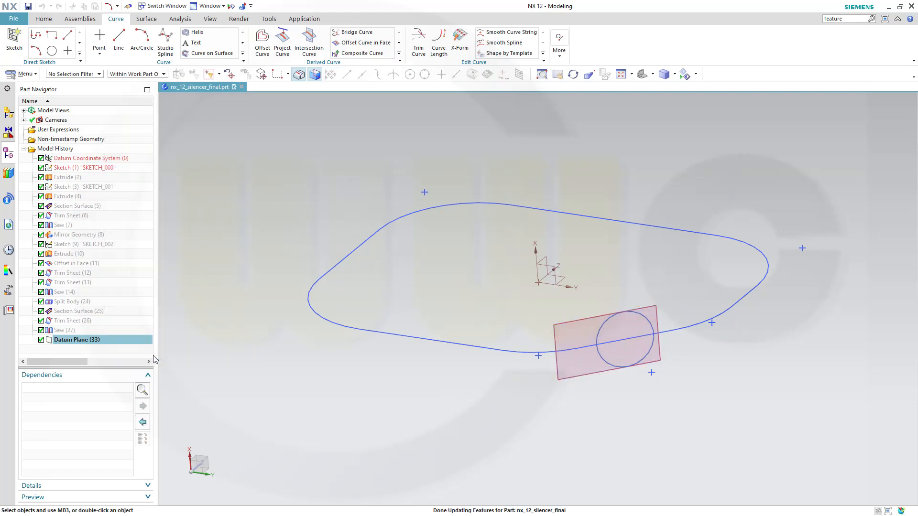
Hide Datum Plane (33), leaving the outline and circle visible.
middle_click_drag(490, 359, 528, 338)
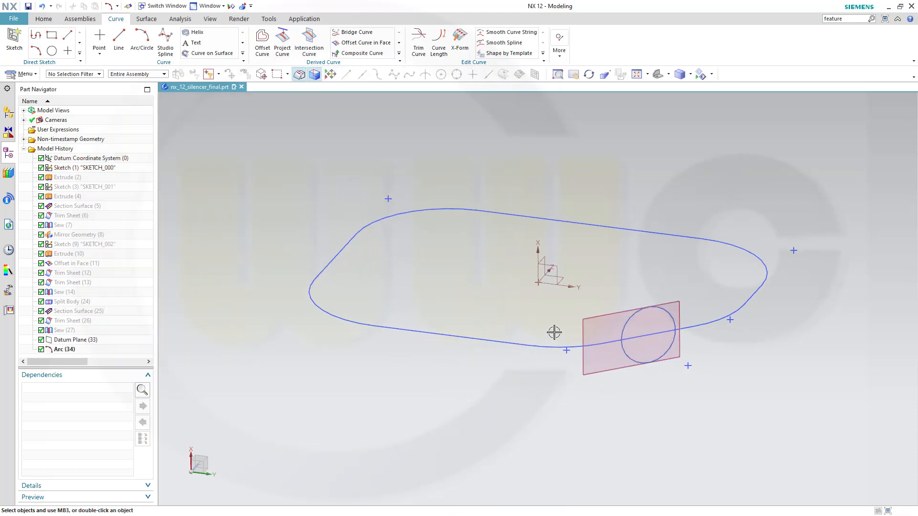
left_click(574, 330)
right_click(581, 327)
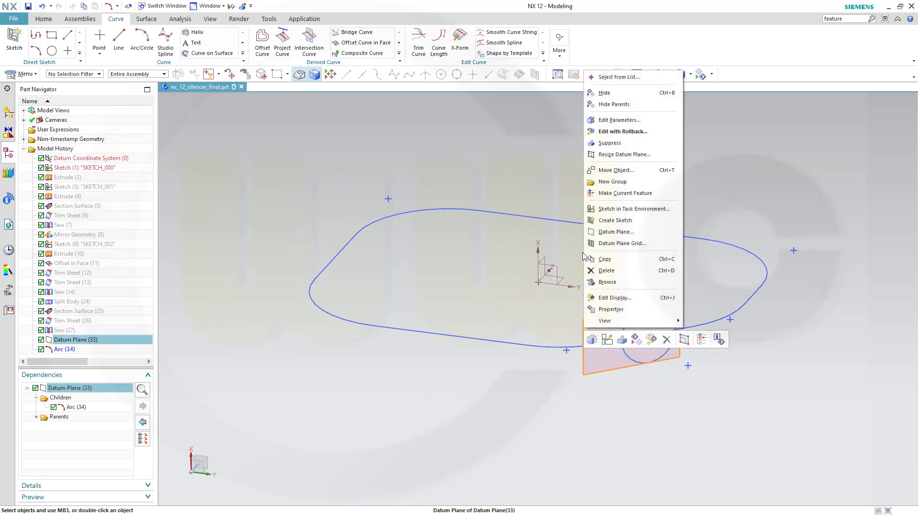
left_click(605, 93)
middle_click_drag(571, 257, 607, 282)
scroll(717, 366, "up", 2)
scroll(717, 366, "down", 2)
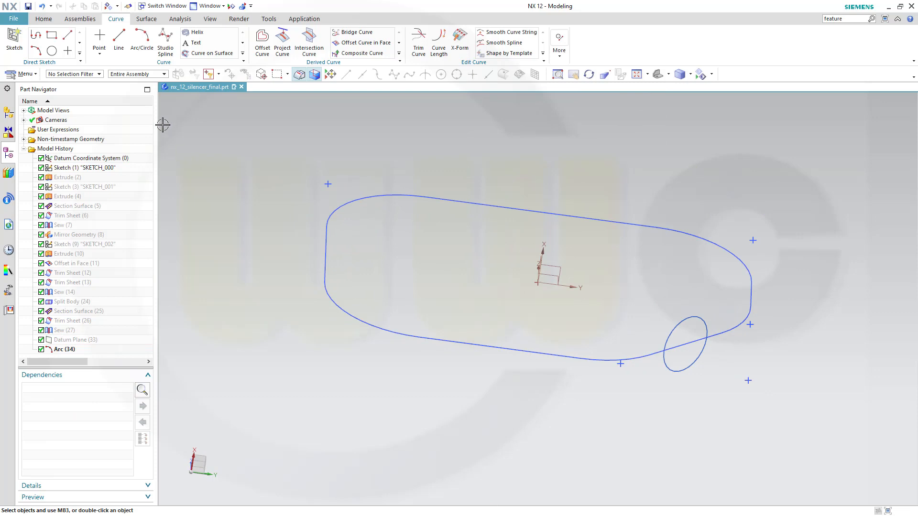
right_click(45, 22)
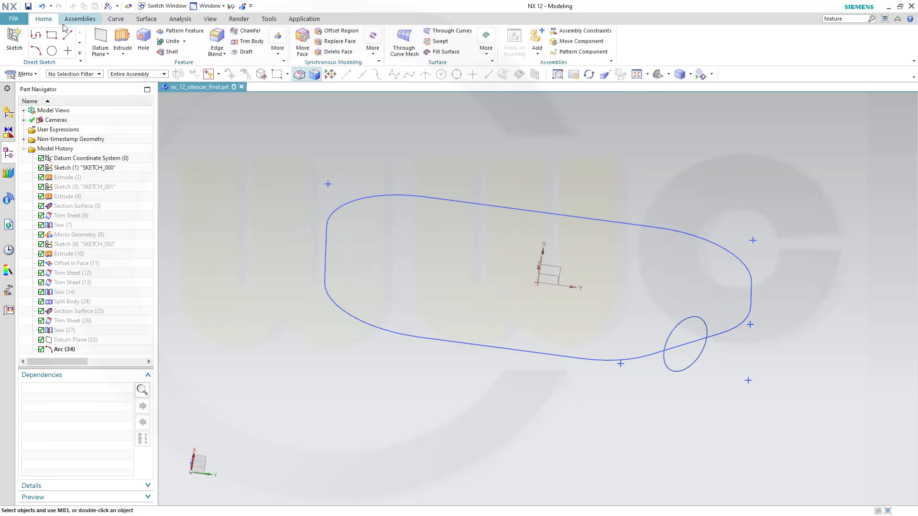
Extrude the R28 circle as a sheet body from -20 to 30 mm.
left_click(122, 41)
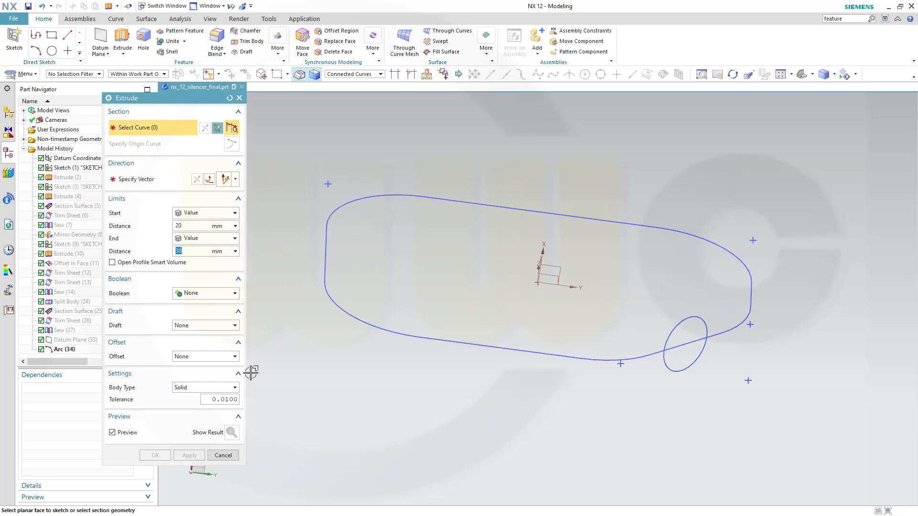
left_click(234, 389)
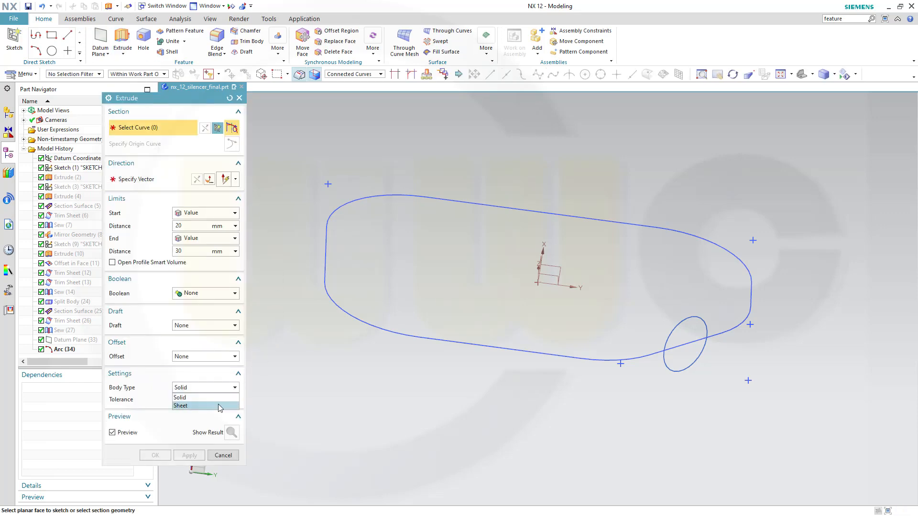
left_click(222, 406)
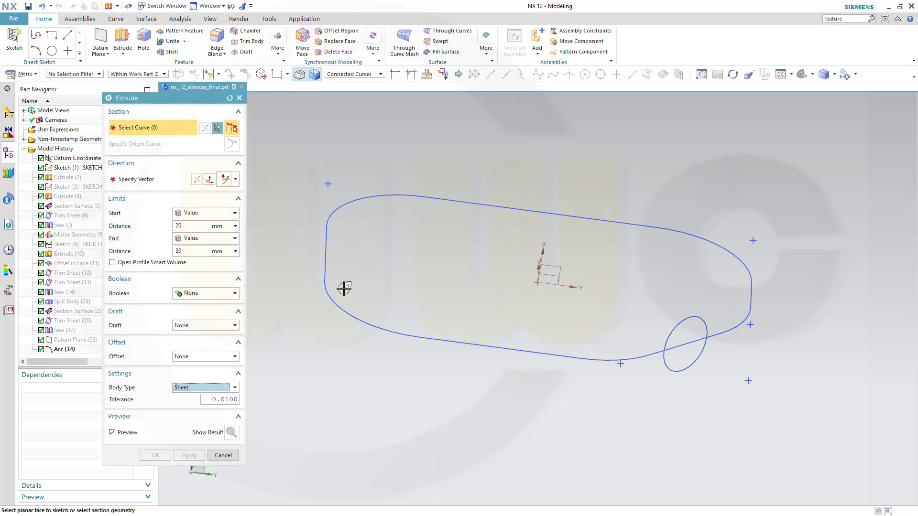
left_click(672, 329)
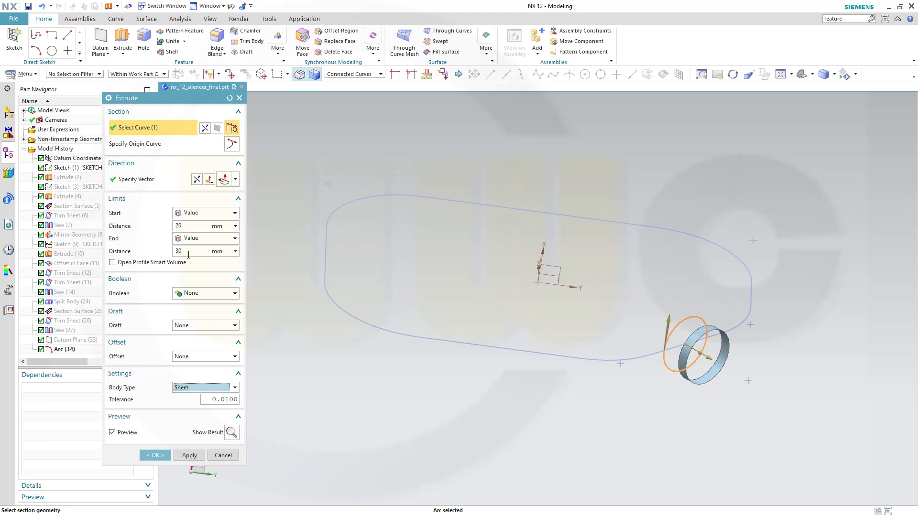
left_click(193, 225)
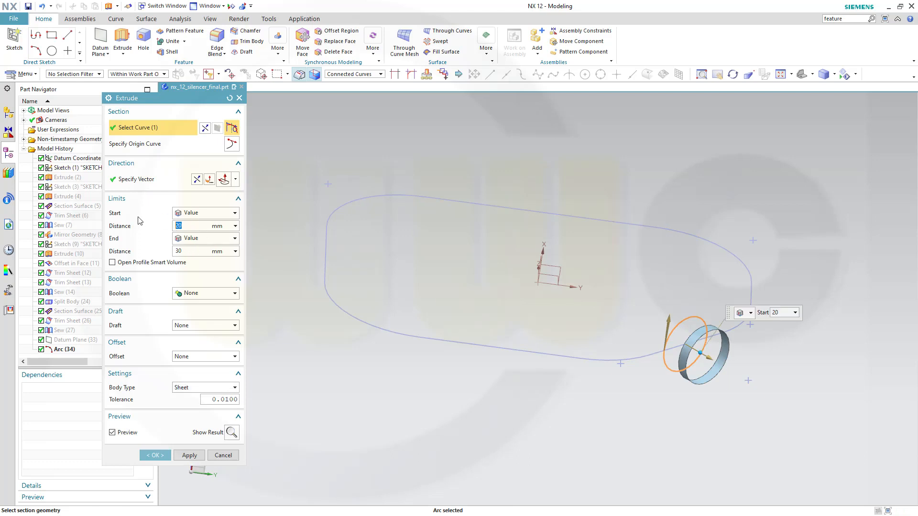
type("-20")
key("Tab")
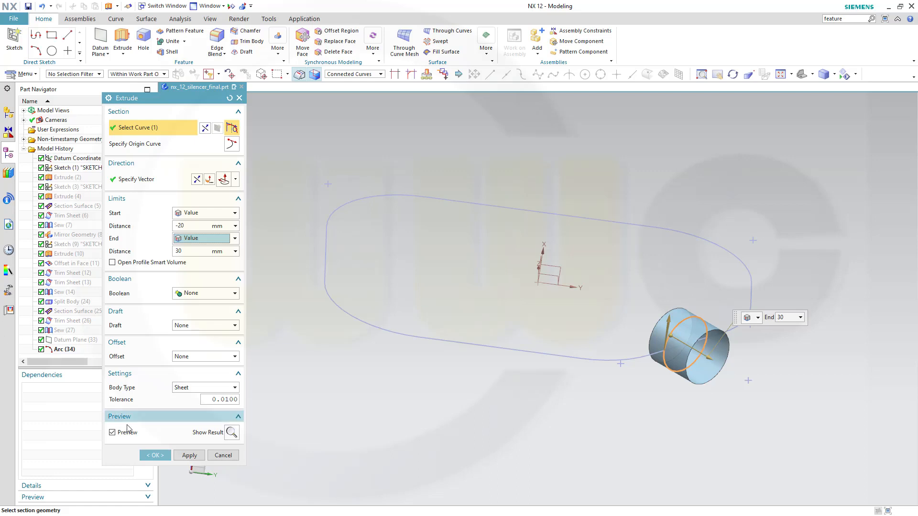
left_click(154, 455)
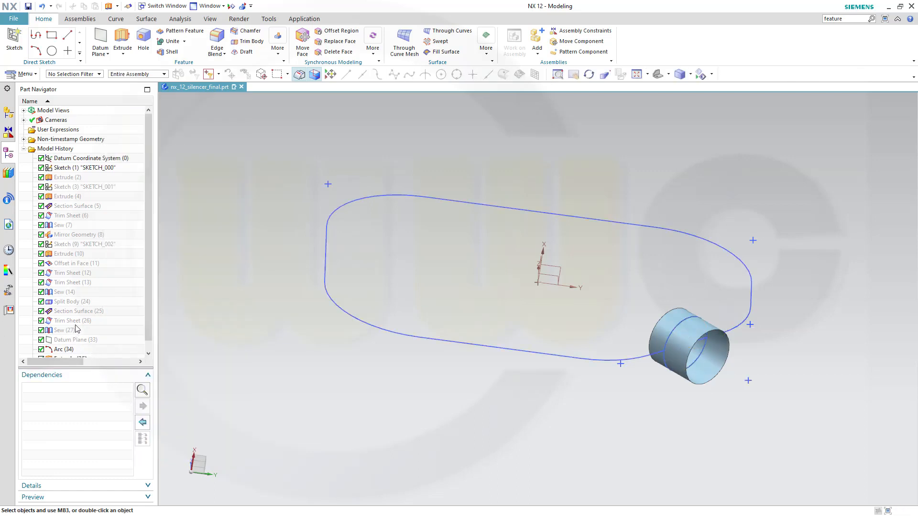
Show Split Body (24) again and orbit to see the tube piercing the shell's side.
right_click(85, 305)
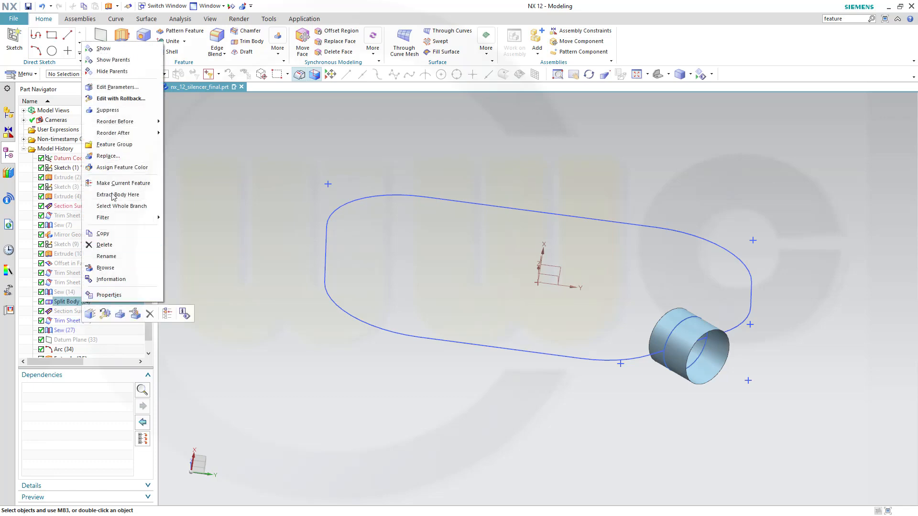
left_click(124, 48)
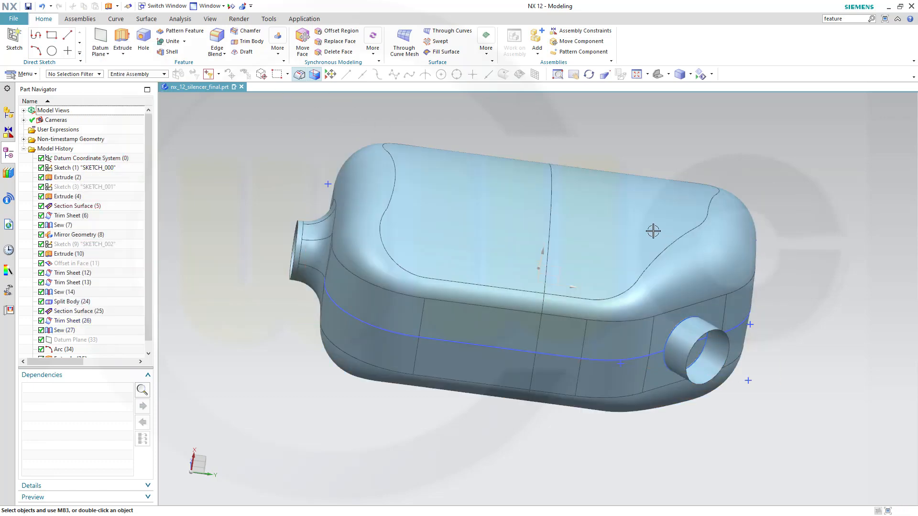
middle_click_drag(817, 383, 723, 379)
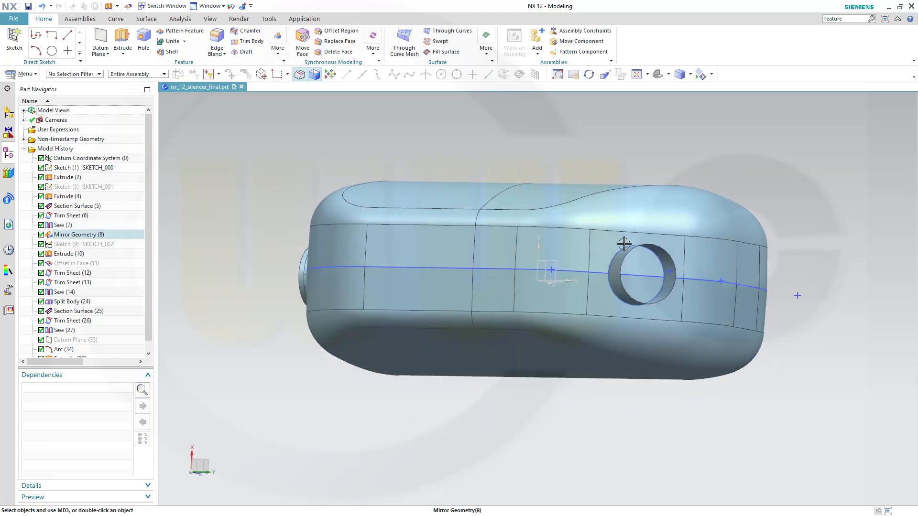
scroll(82, 348, "down", 1)
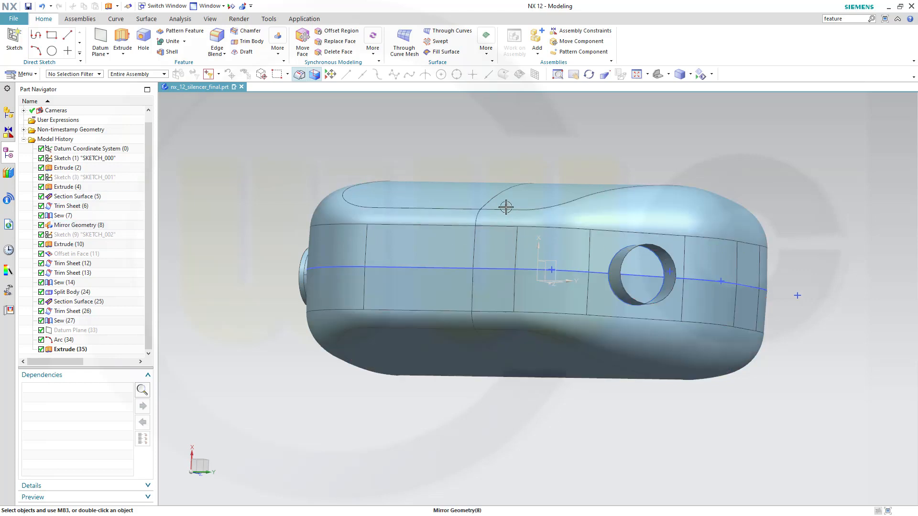
middle_click_drag(506, 207, 441, 187)
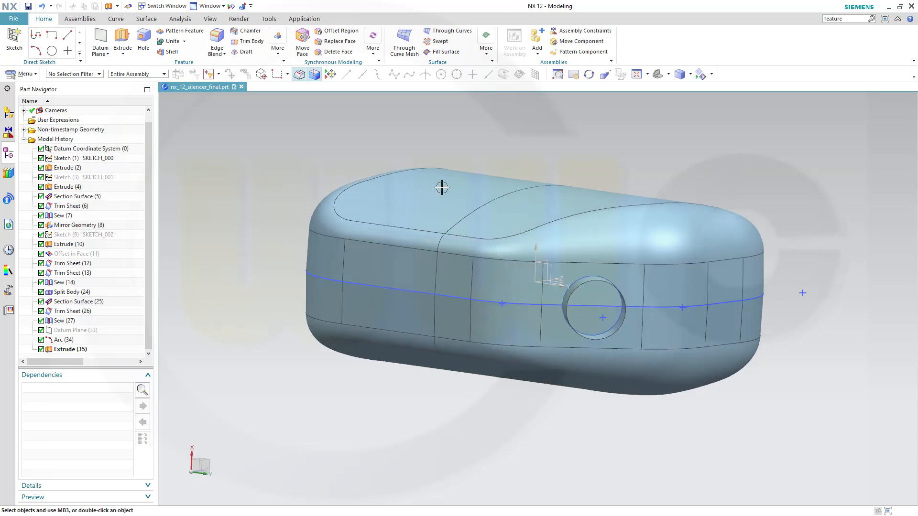
Trim the shell sheet with the Extrude (35) tube as boundary, keeping the region.
left_click(146, 19)
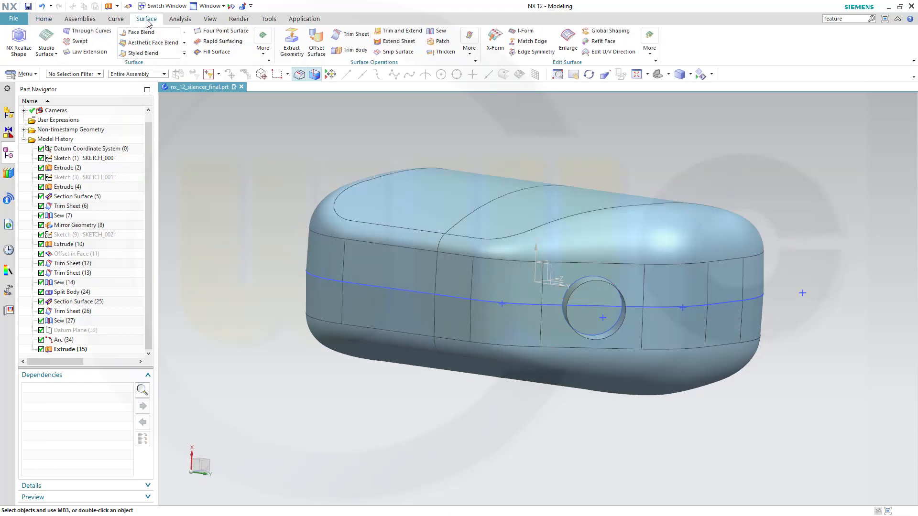
left_click(349, 35)
left_click(647, 225)
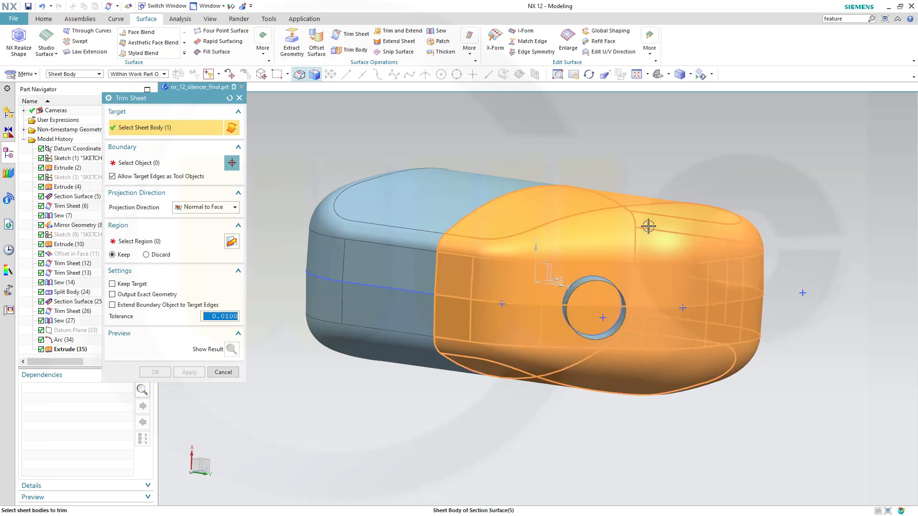
left_click(160, 168)
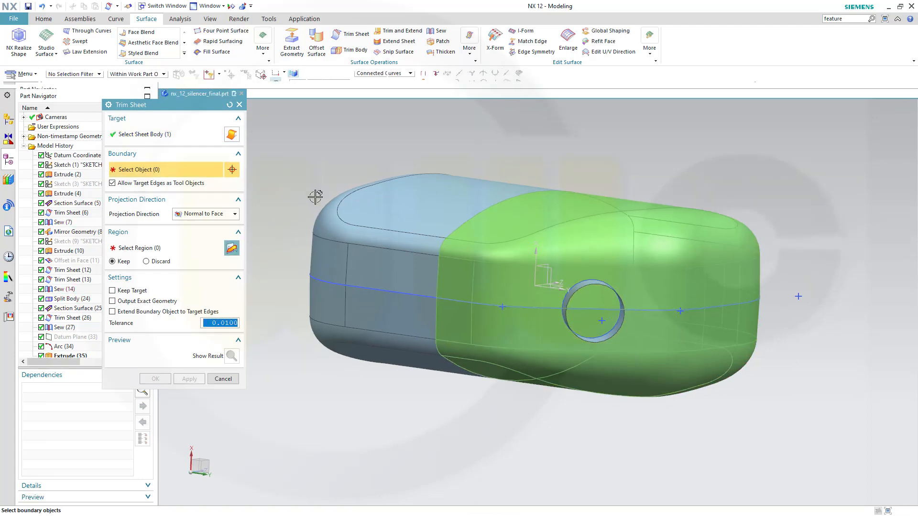
middle_click_drag(589, 343, 652, 377)
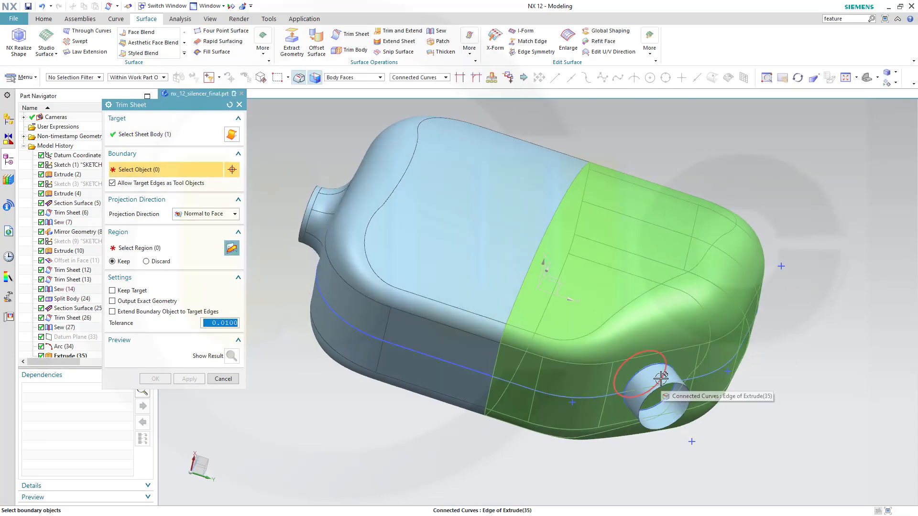
left_click(652, 377)
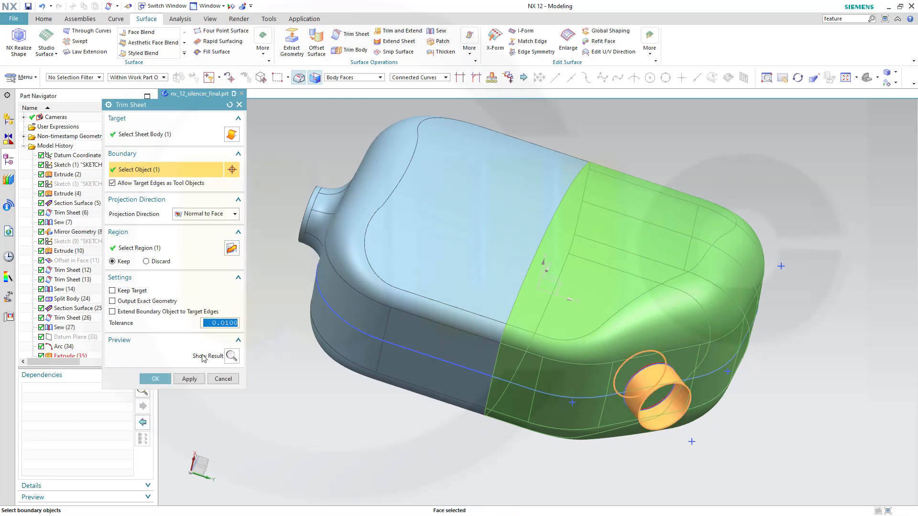
left_click(149, 379)
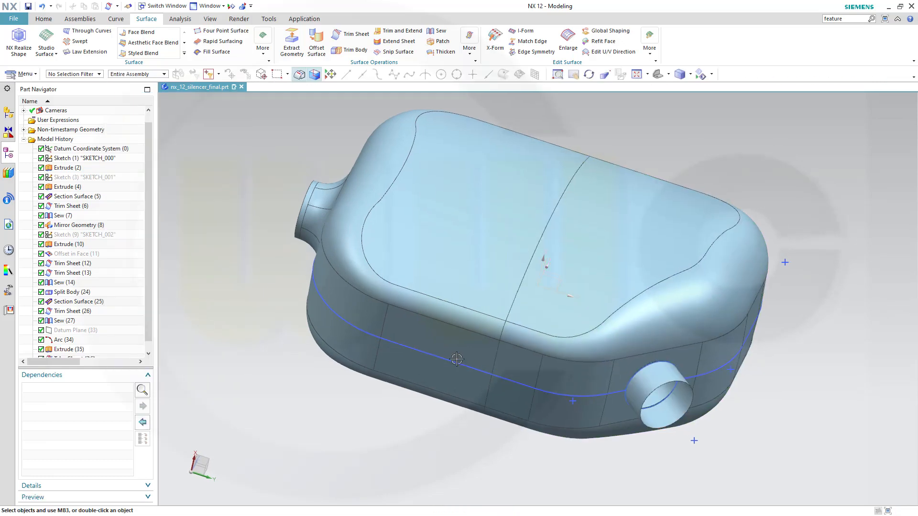
middle_click_drag(457, 359, 375, 361)
Inspect the Extrude (35) outlet tube from new angles, then bring up the Curve commands.
scroll(357, 380, "up", 5)
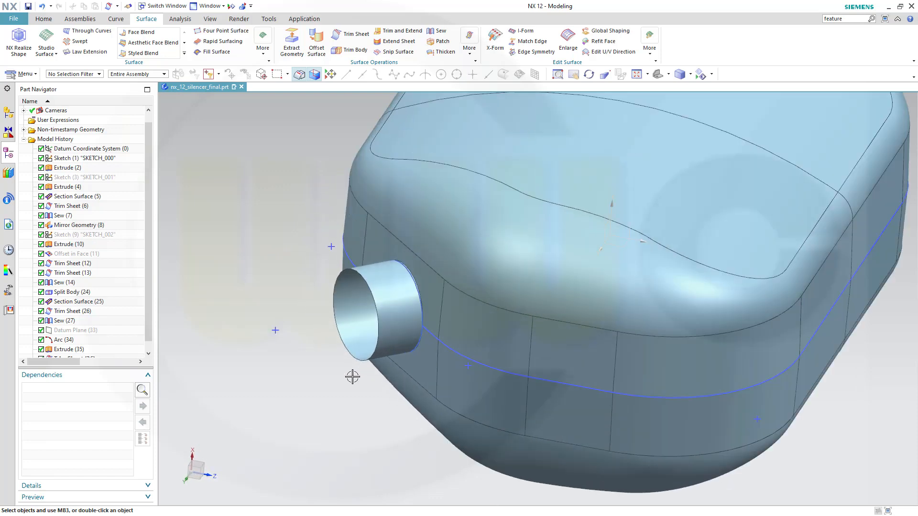
scroll(352, 377, "down", 1)
middle_click_drag(379, 316, 354, 318)
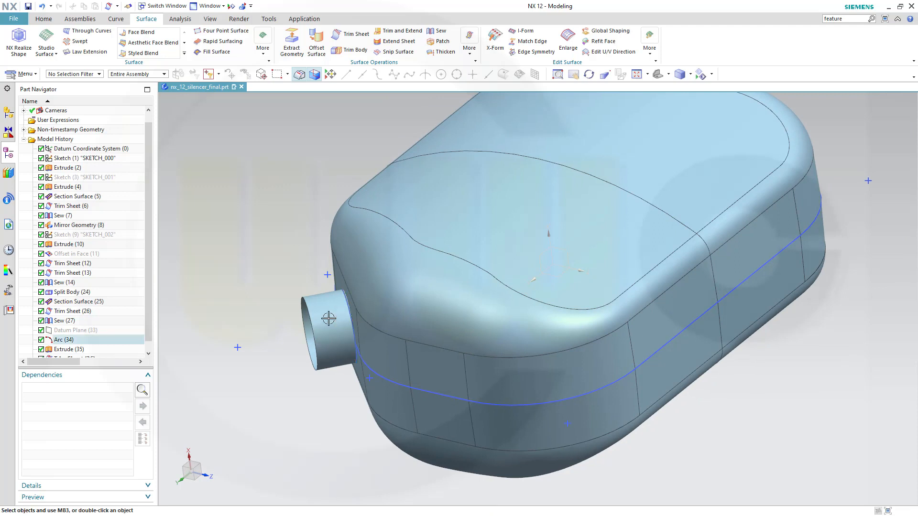
left_click(306, 315)
key("Escape")
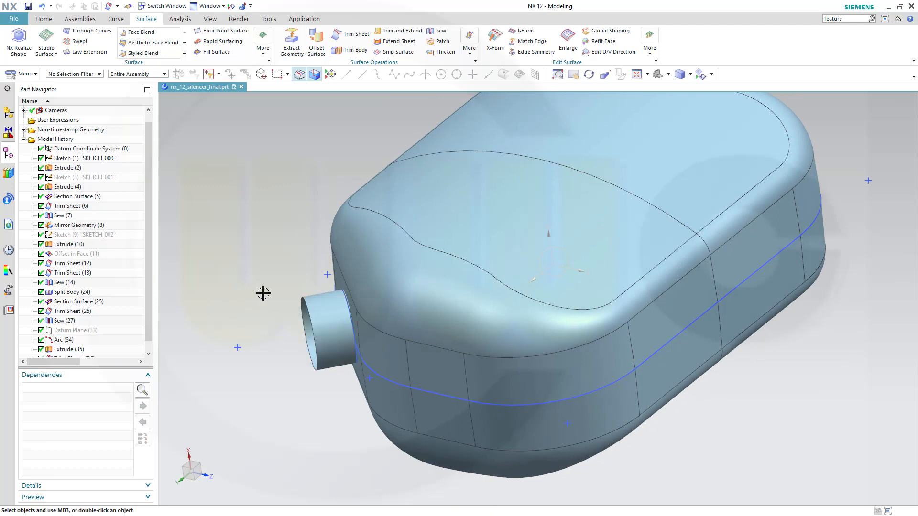
middle_click_drag(262, 293, 279, 286)
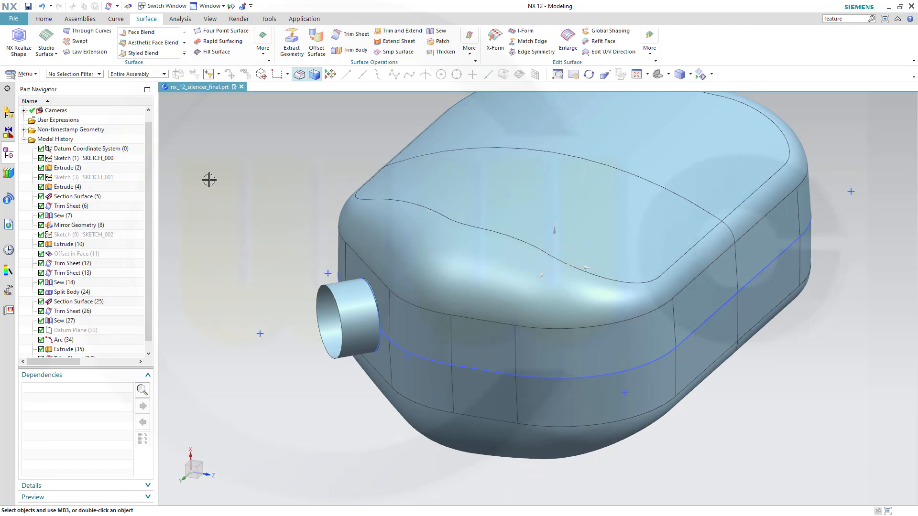
left_click(117, 19)
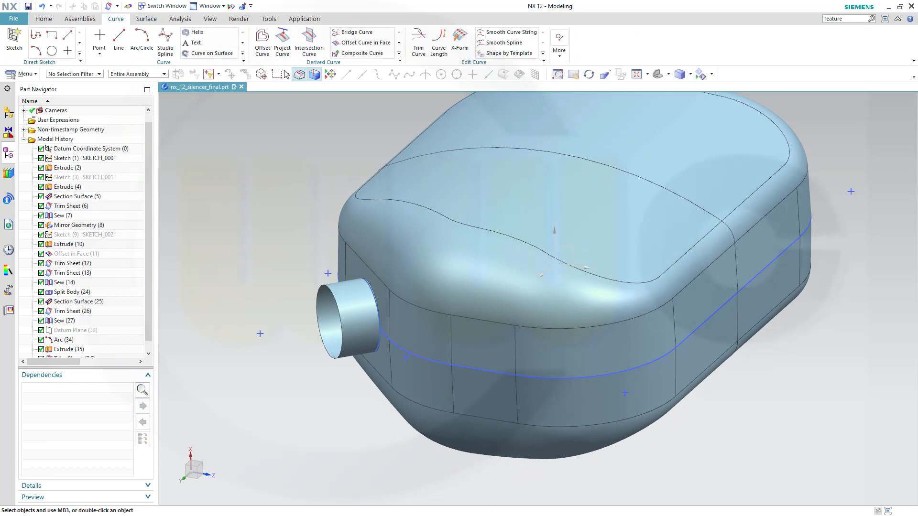
left_click(363, 43)
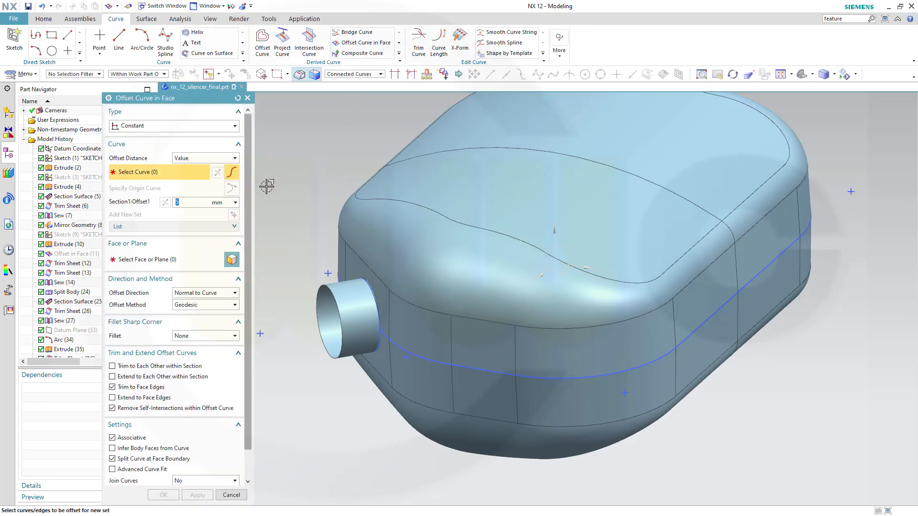
left_click(324, 290)
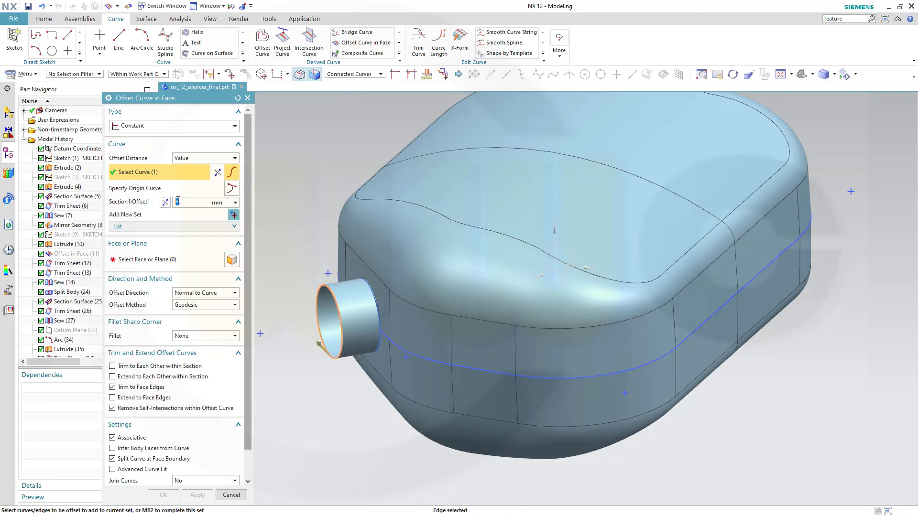
left_click(143, 259)
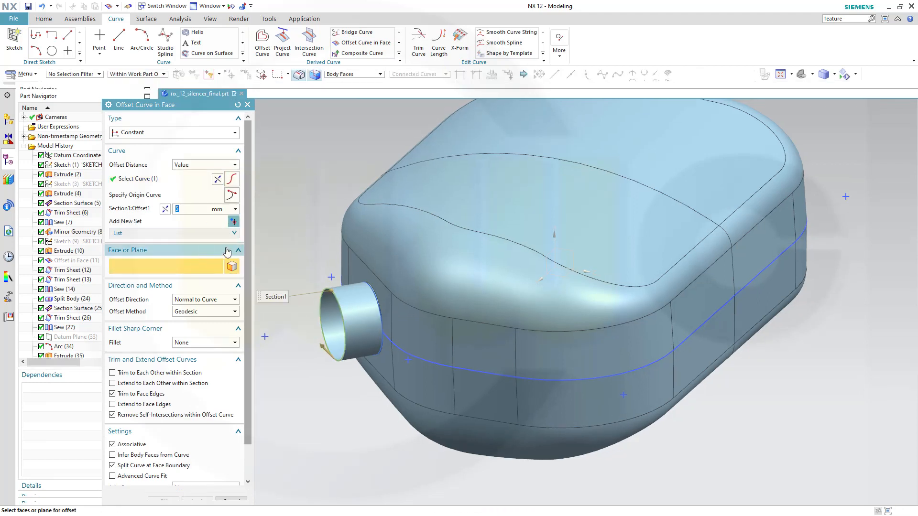
left_click(359, 310)
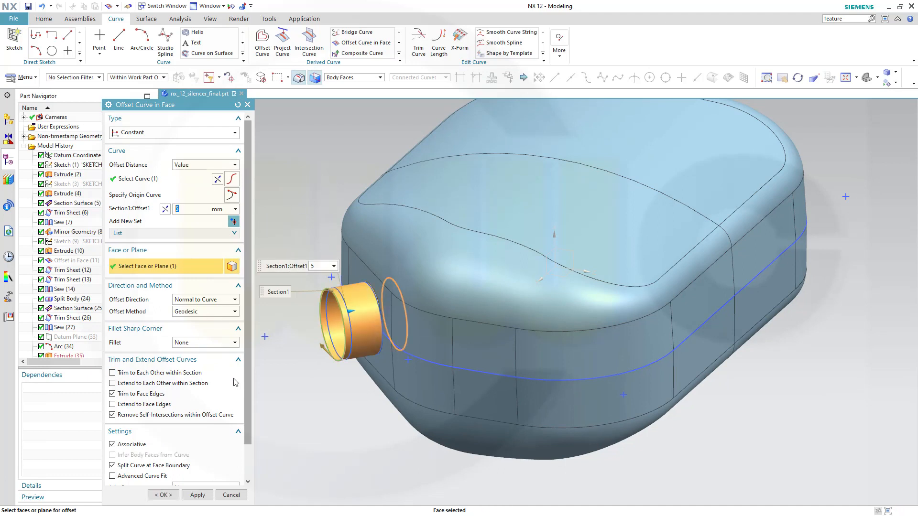
left_click(231, 495)
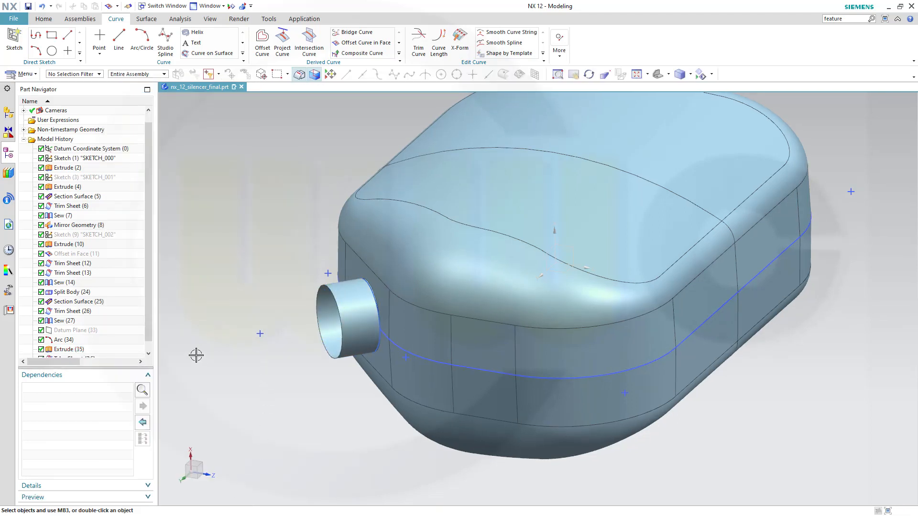
Create an At Distance datum plane offset 25 mm from Datum Plane (33).
left_click(147, 352)
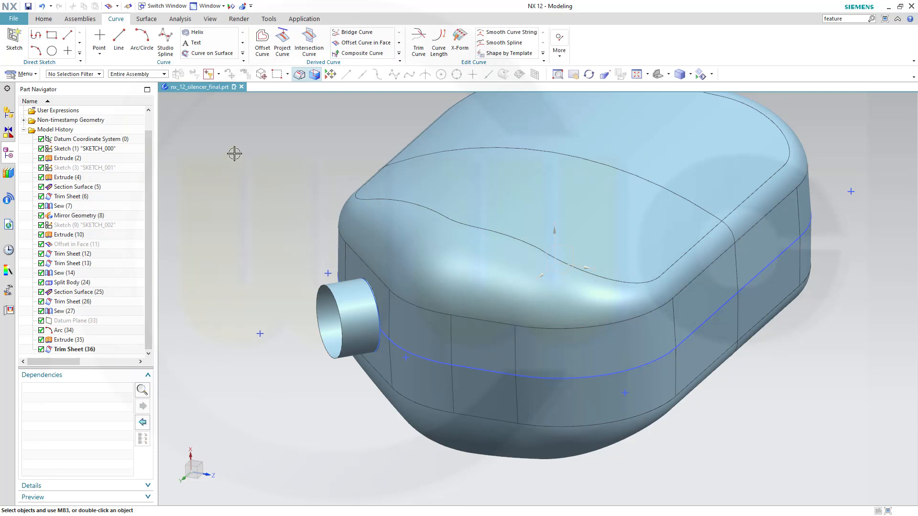
left_click(45, 20)
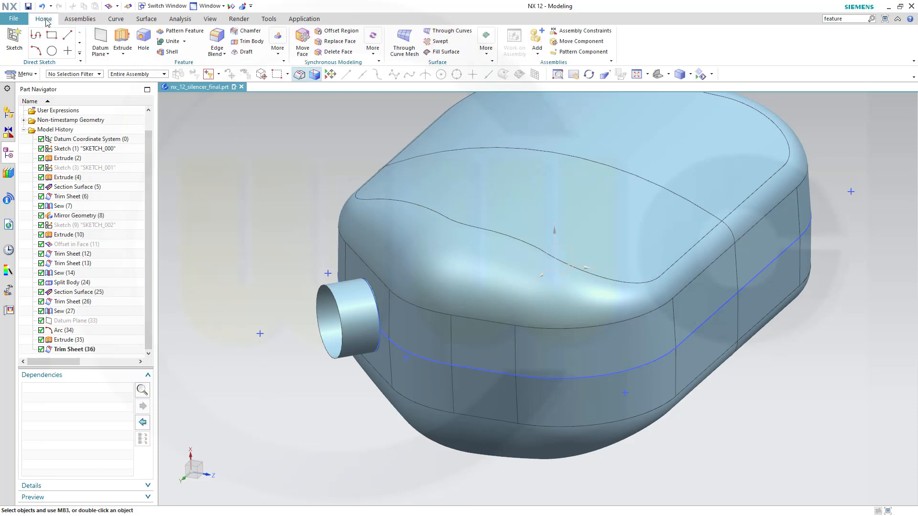
left_click(100, 39)
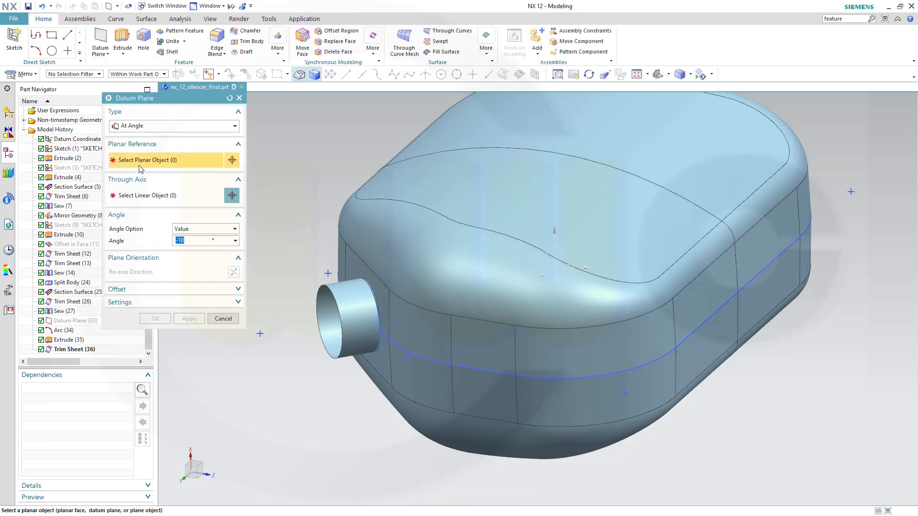
left_click(235, 127)
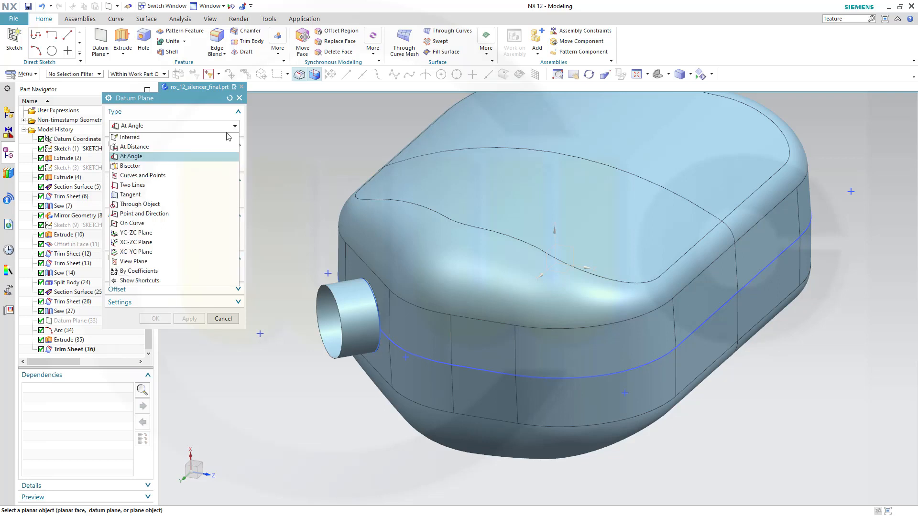
left_click(199, 145)
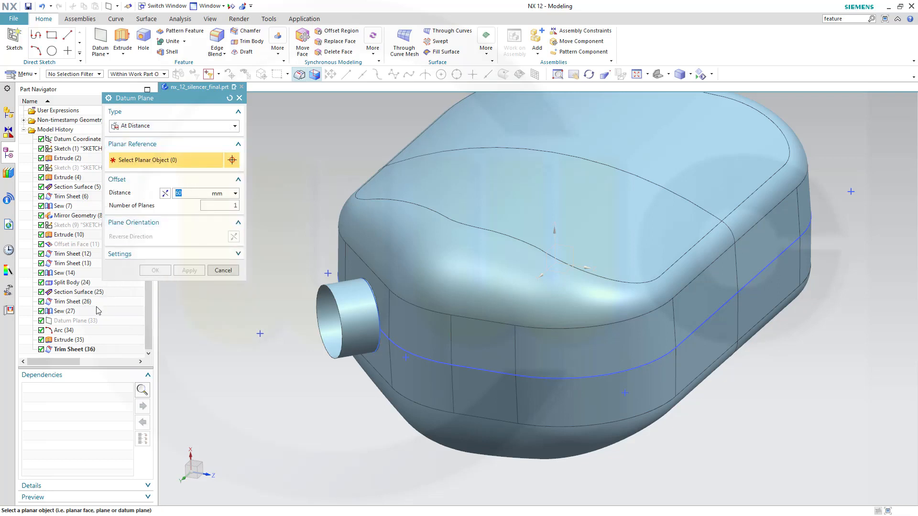
left_click(83, 323)
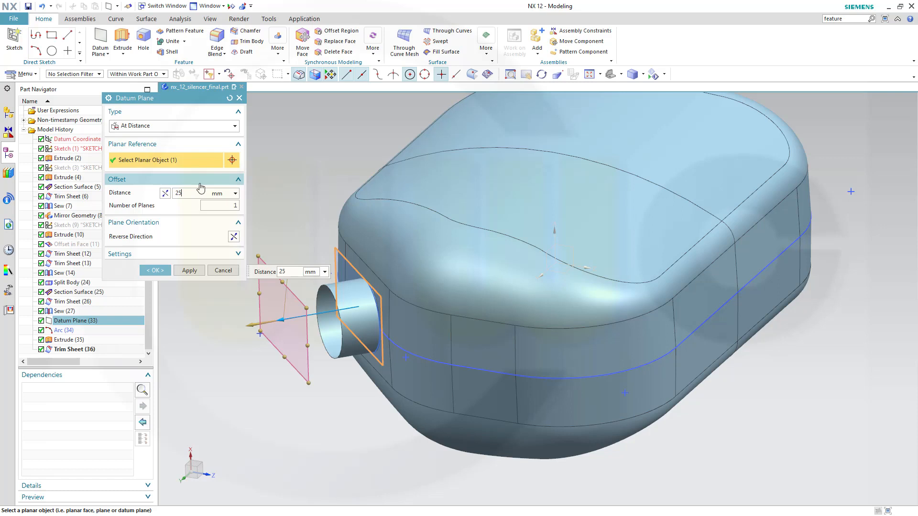
type("25")
key("Return")
left_click(156, 270)
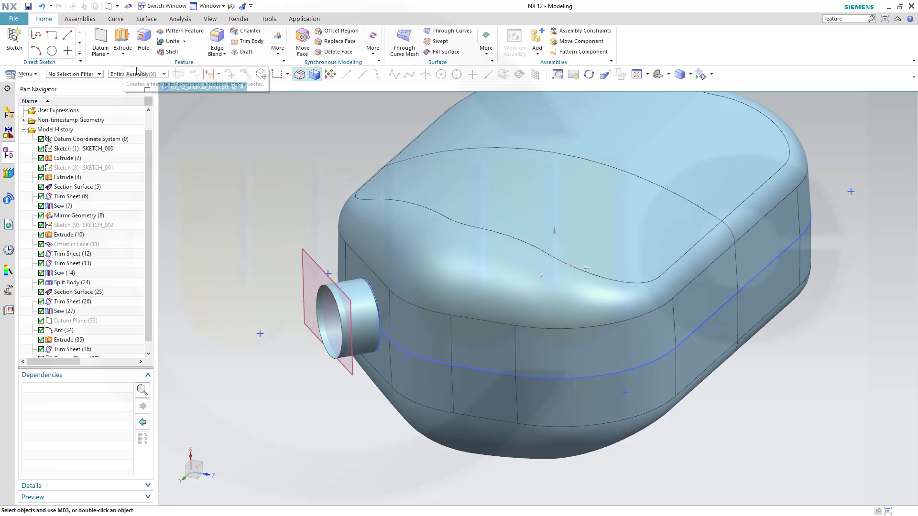
Trim Sheet the Extrude (35) tube at the new datum plane, keeping a short ring.
left_click(147, 18)
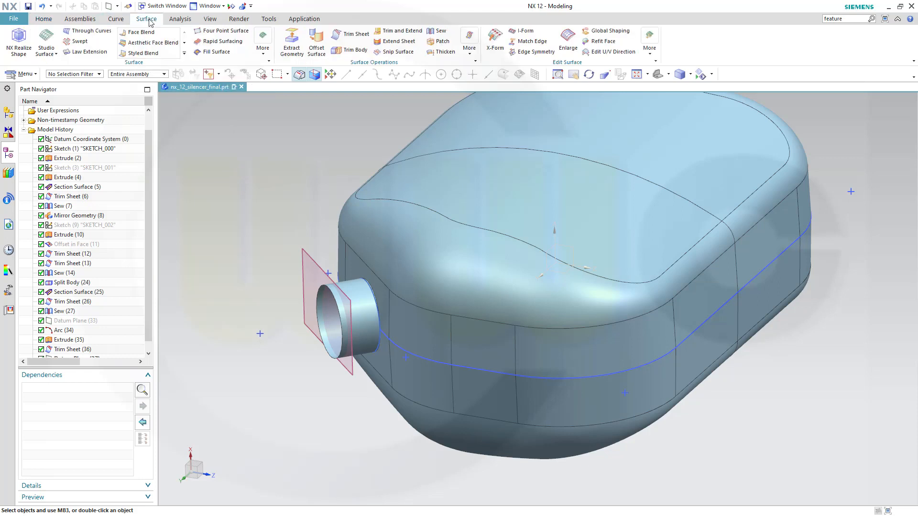
left_click(349, 36)
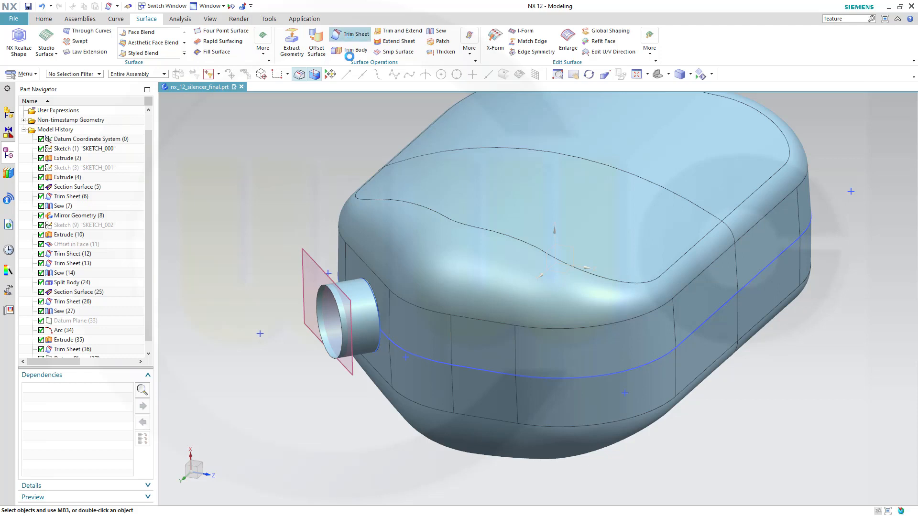
left_click(334, 302)
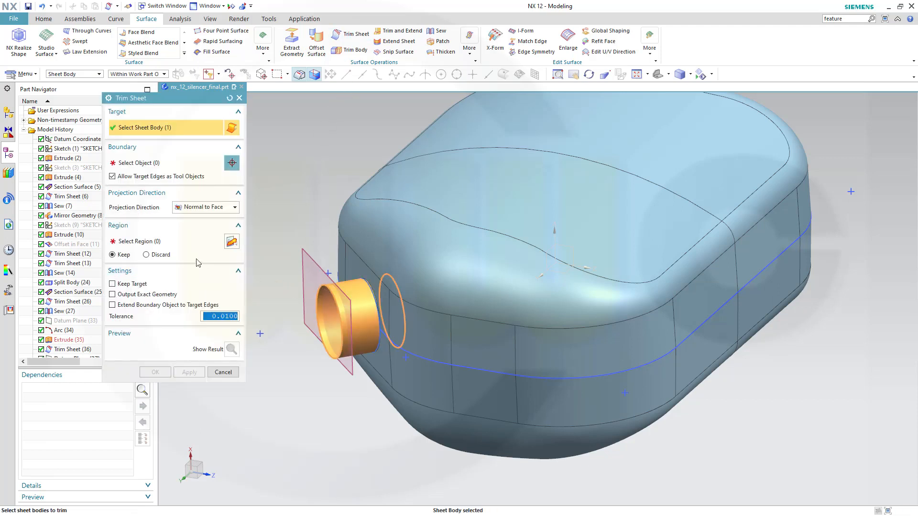
left_click(141, 163)
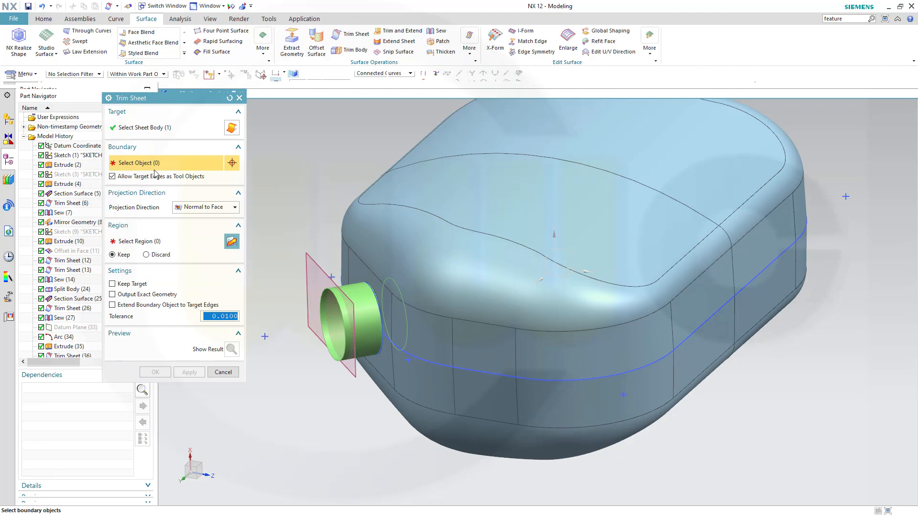
left_click(315, 266)
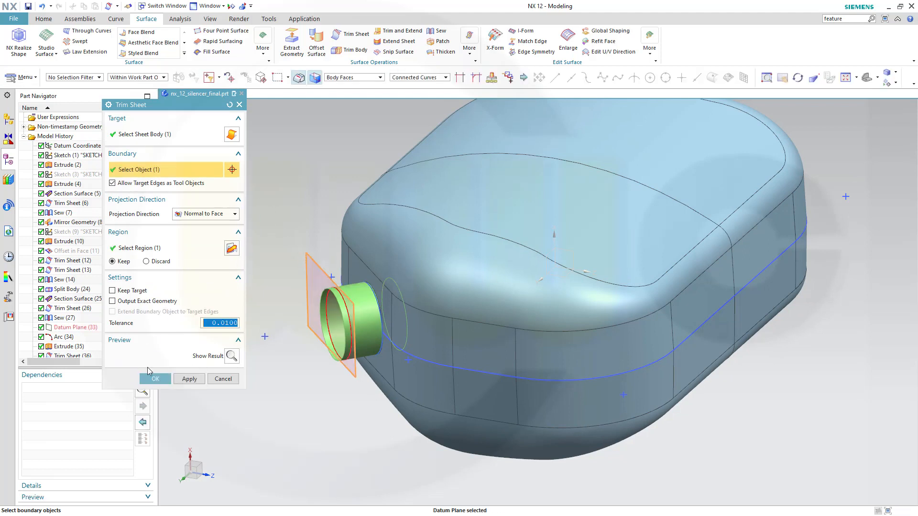
left_click(154, 378)
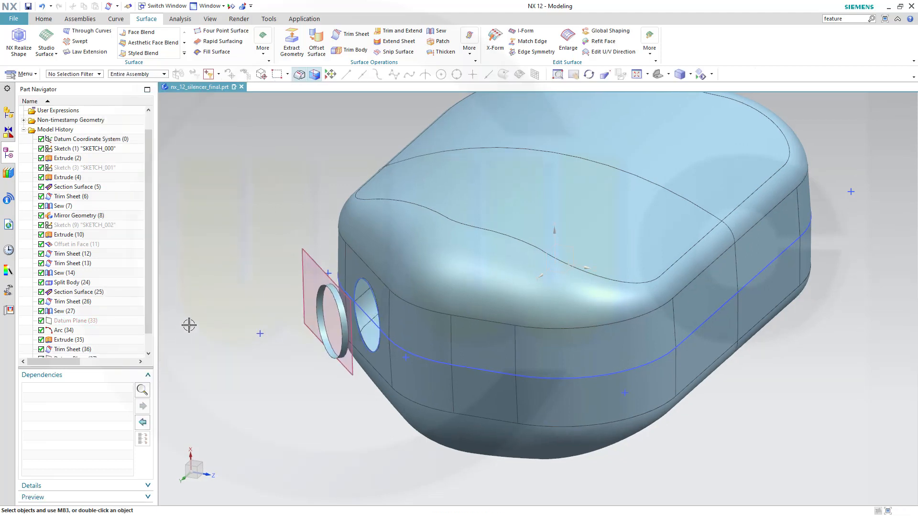
Hide Datum Plane (37) and the SKETCH_000 outline.
right_click(306, 253)
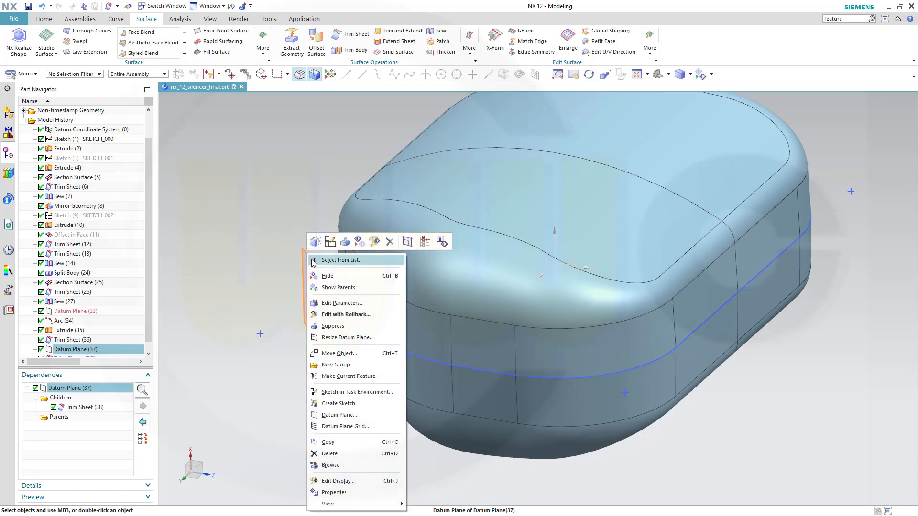
left_click(317, 275)
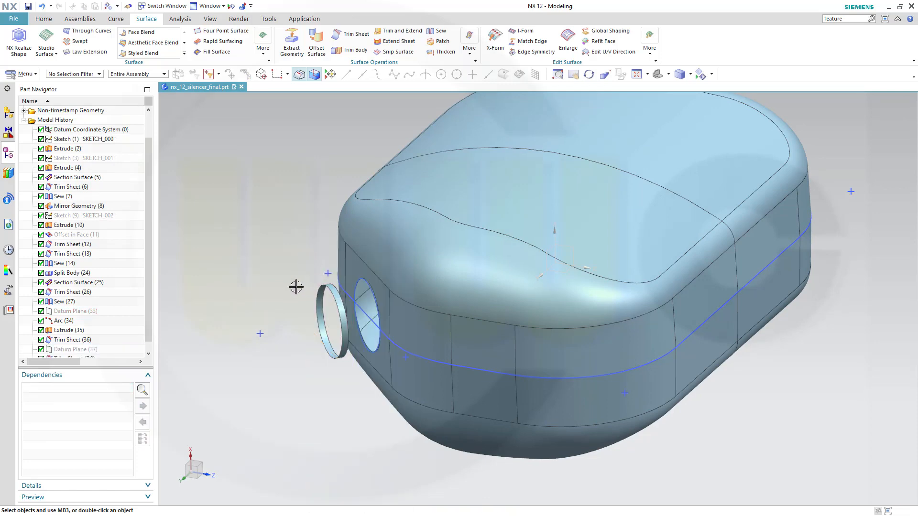
mouse_move(295, 286)
middle_mouse_down()
mouse_move(285, 286)
mouse_move(295, 278)
middle_mouse_up()
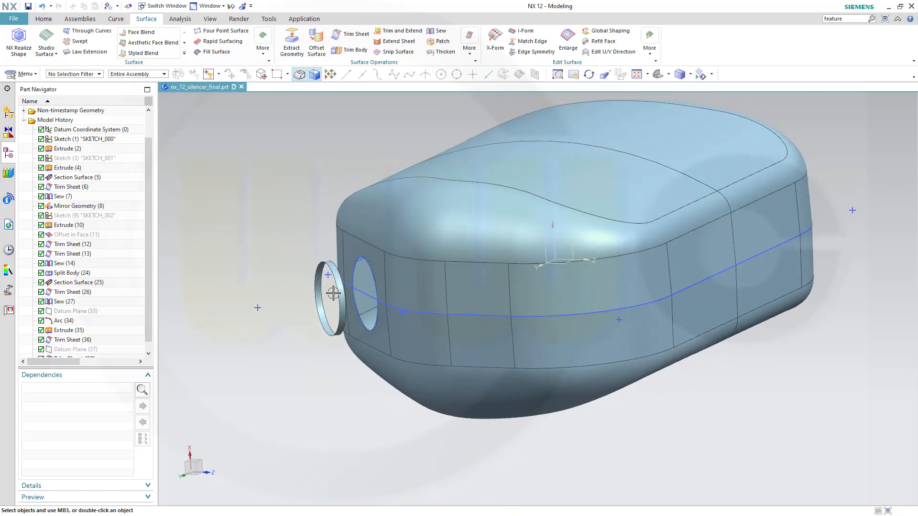
right_click(368, 296)
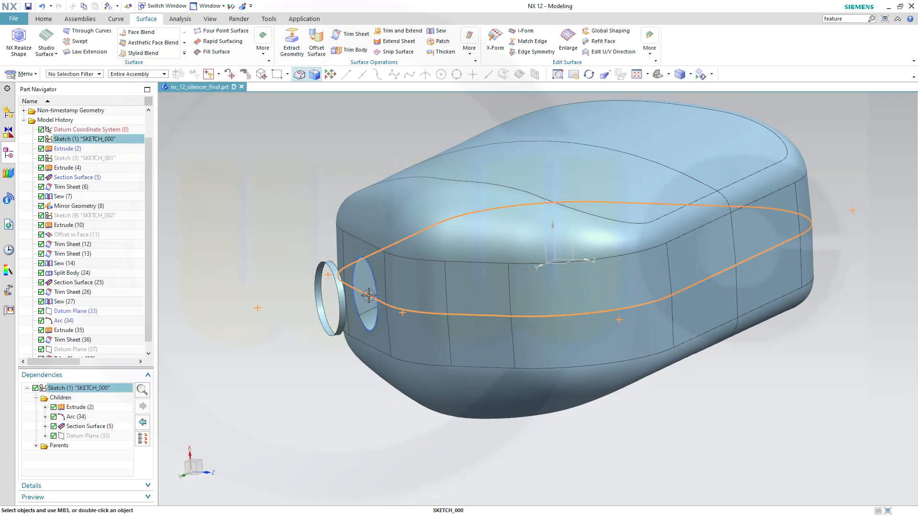
left_click(410, 62)
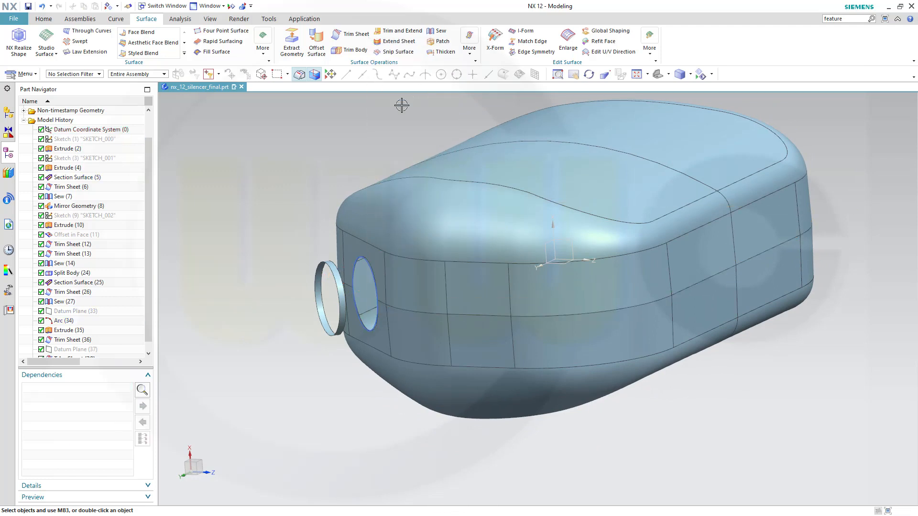
Save the part and view the silencer shell with its short side ring.
right_click(351, 143)
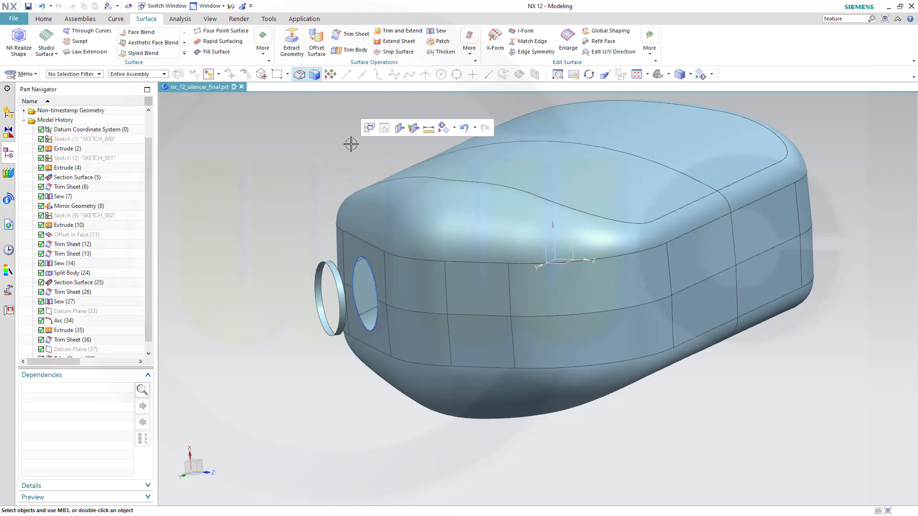
key("ctrl+s")
middle_click_drag(710, 396, 535, 320)
scroll(535, 320, "up", 2)
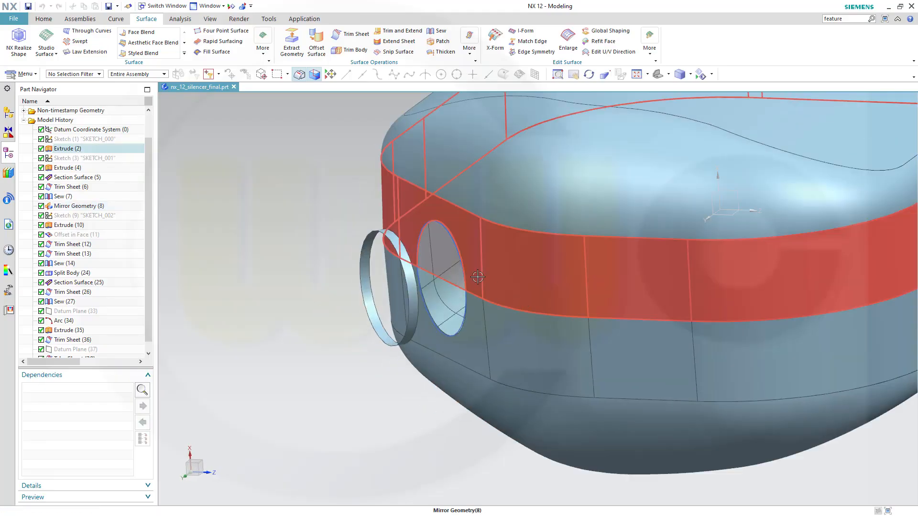
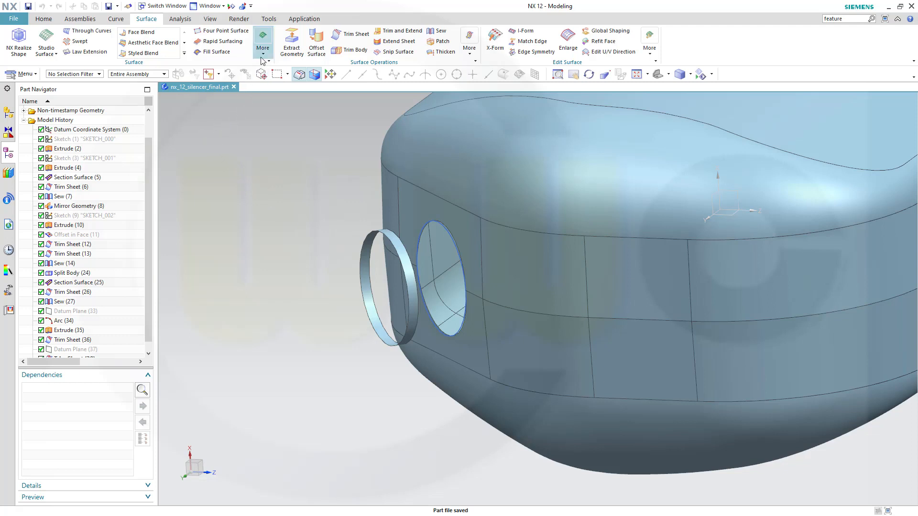
Start a circular Section Surface using the outlet tube's front edge as start guide and its ring face for start tangency.
left_click(261, 57)
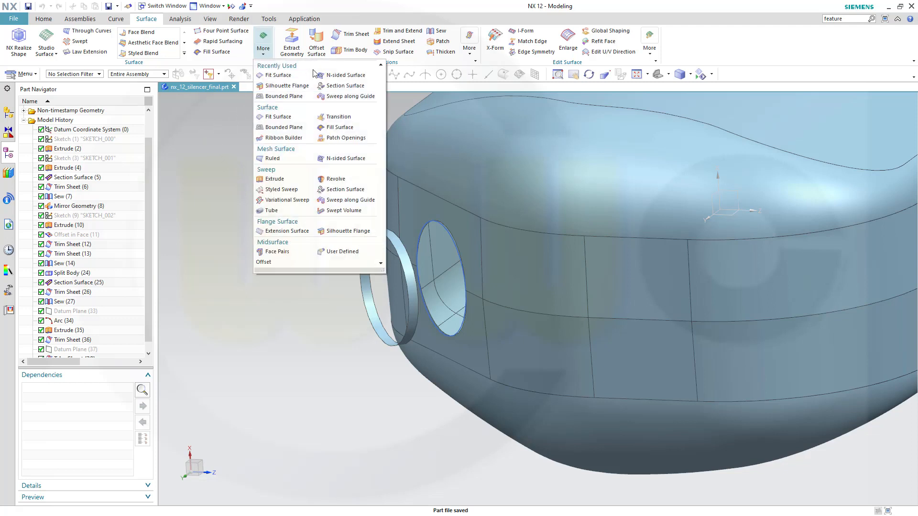
left_click(343, 191)
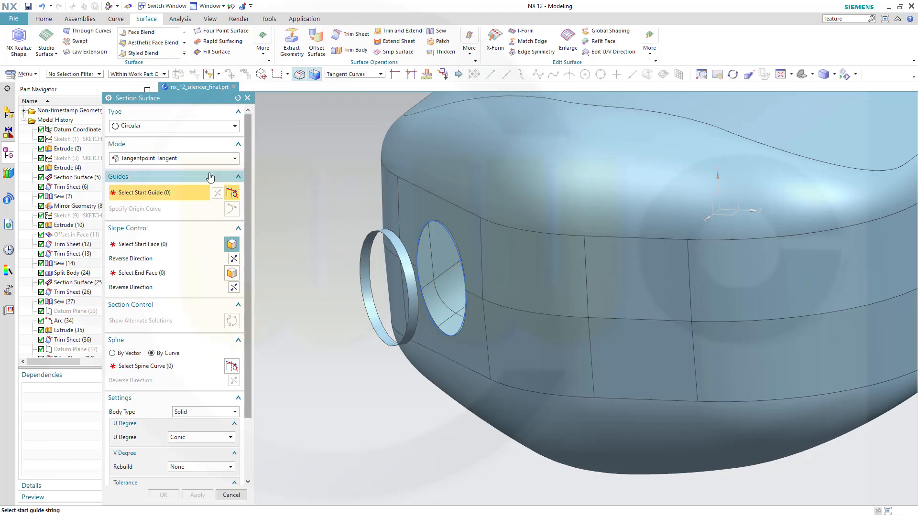
left_click(401, 242)
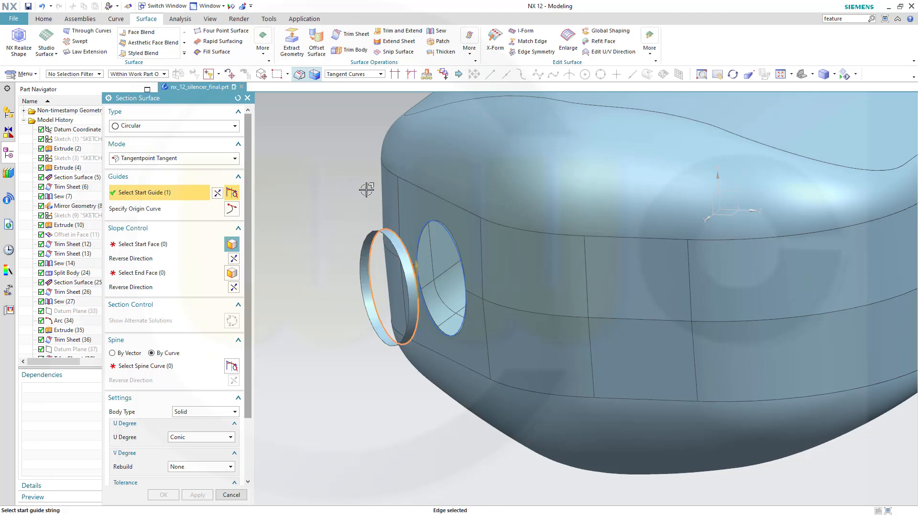
left_click(163, 243)
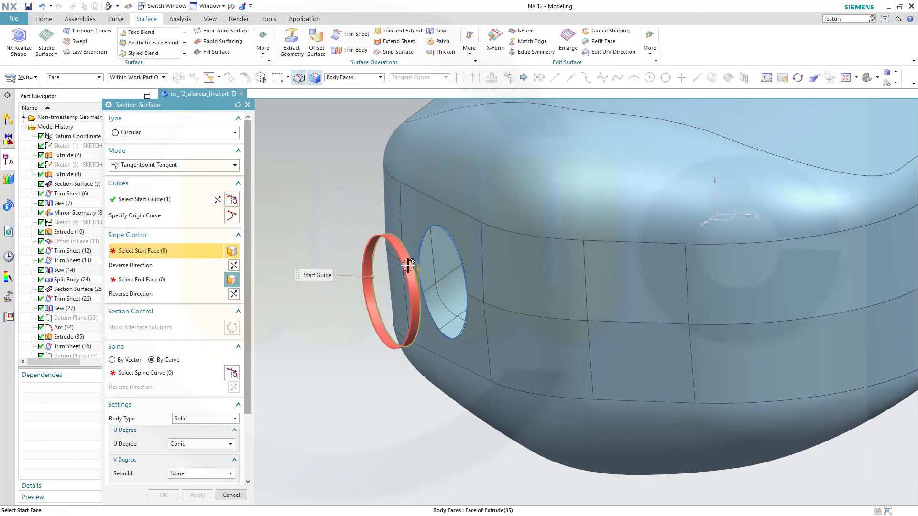
left_click(375, 250)
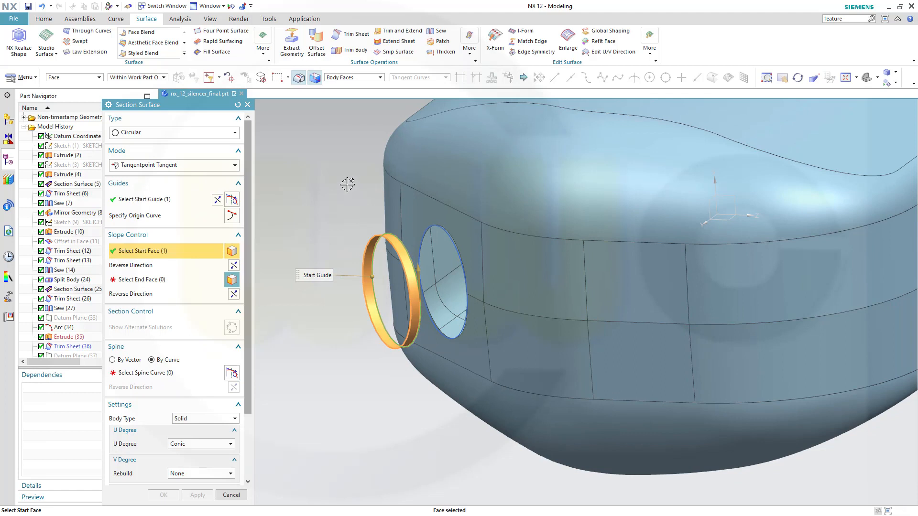
left_click(138, 285)
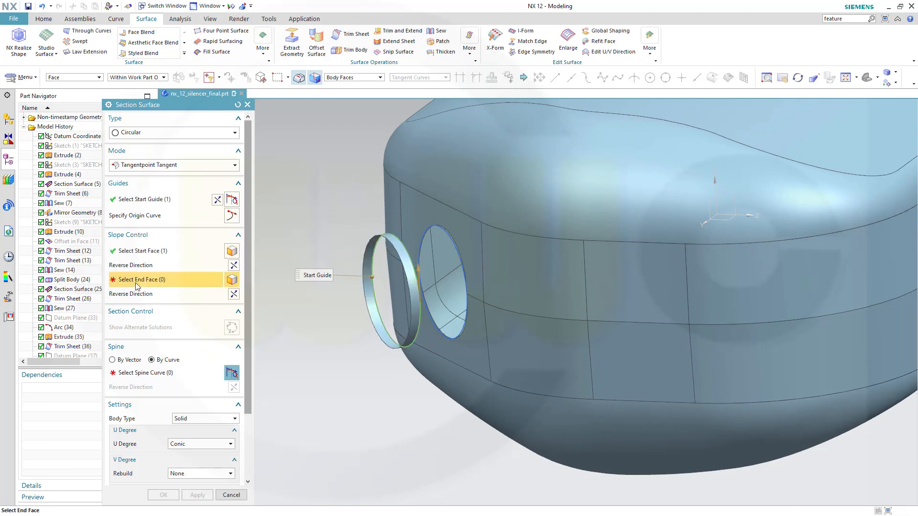
Set the silencer body faces as end tangency and the tube edge as spine, then create the flared surface.
left_click(440, 224)
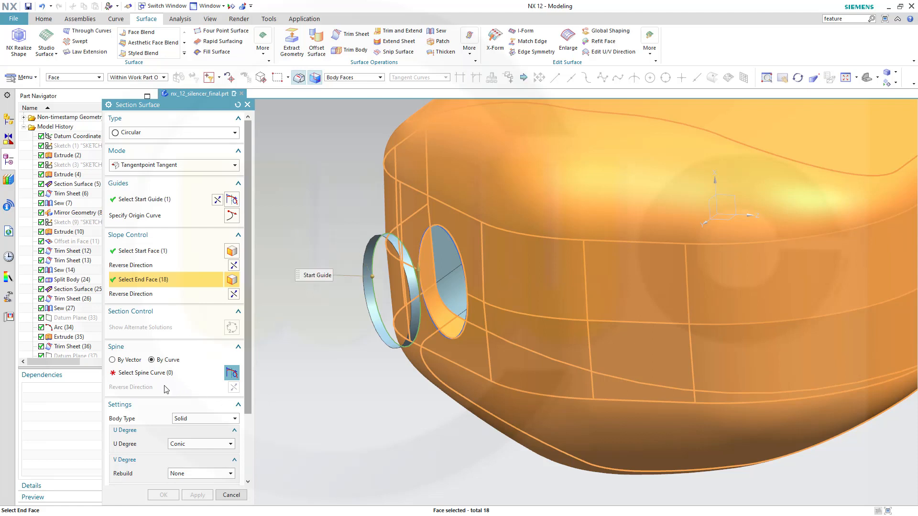
left_click(151, 374)
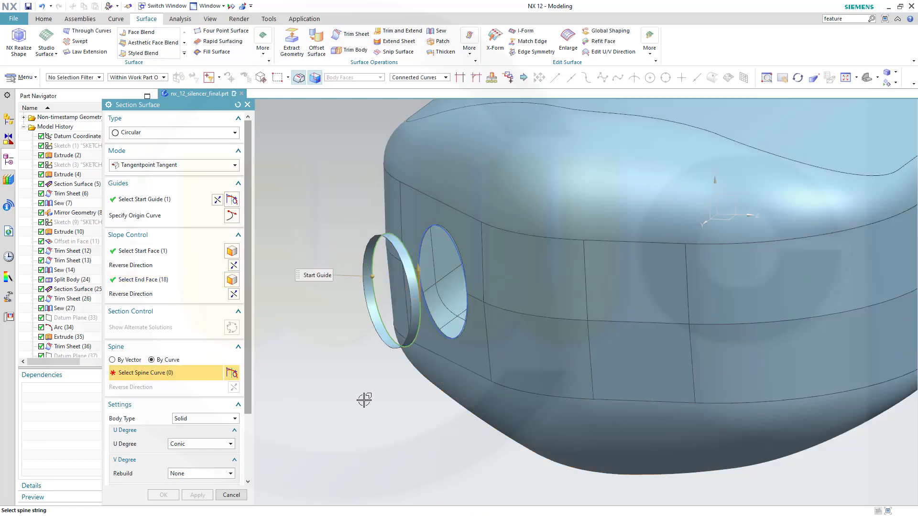
scroll(366, 399, "up", 2)
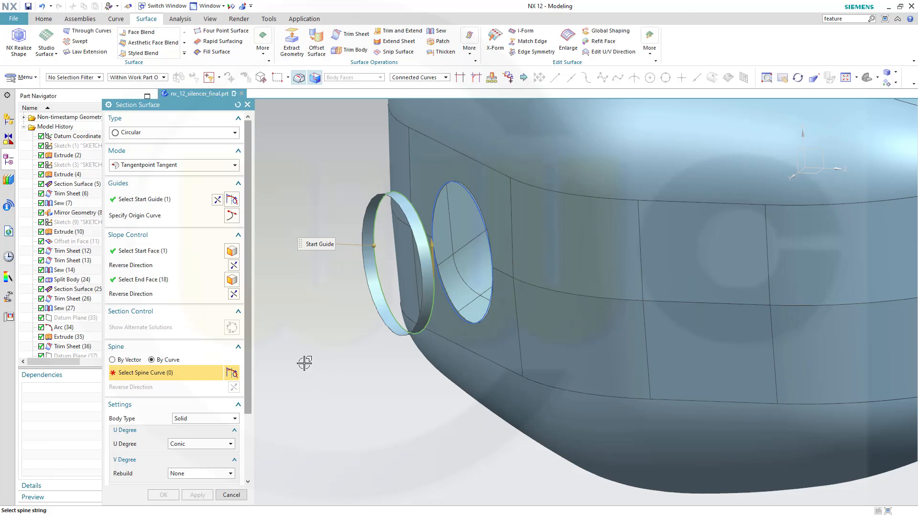
left_click(417, 215)
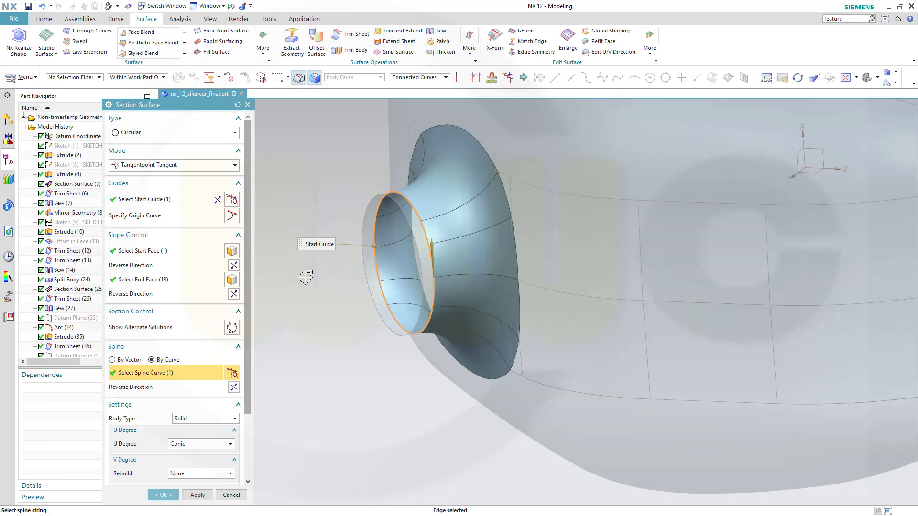
middle_click_drag(305, 277, 303, 328)
scroll(392, 292, "down", 2)
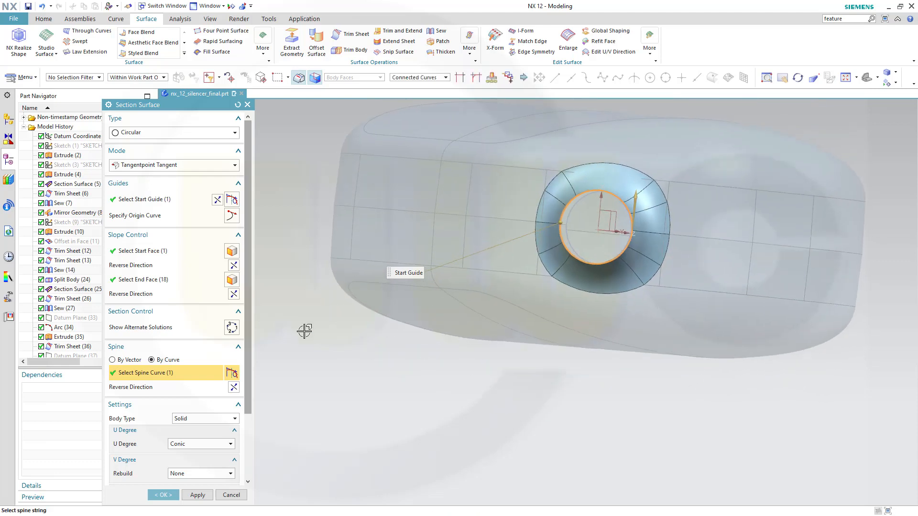
left_click(163, 495)
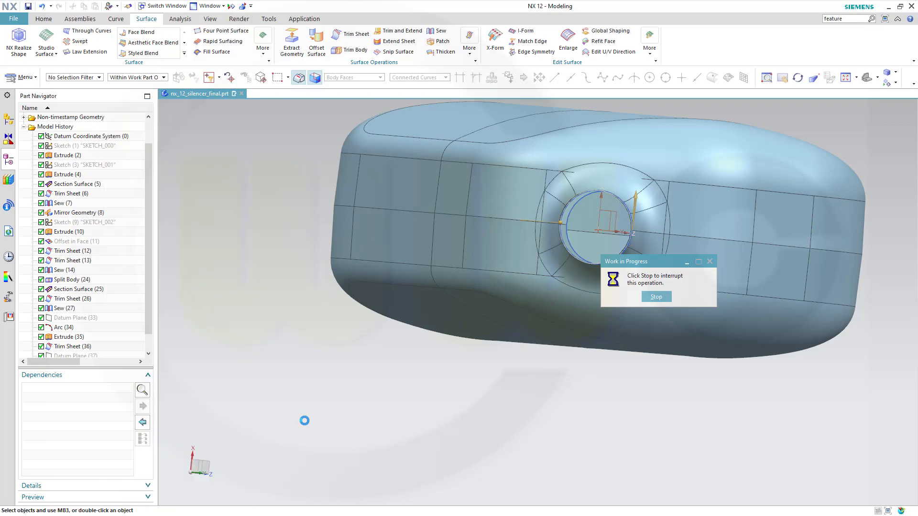
middle_click_drag(322, 404, 312, 412)
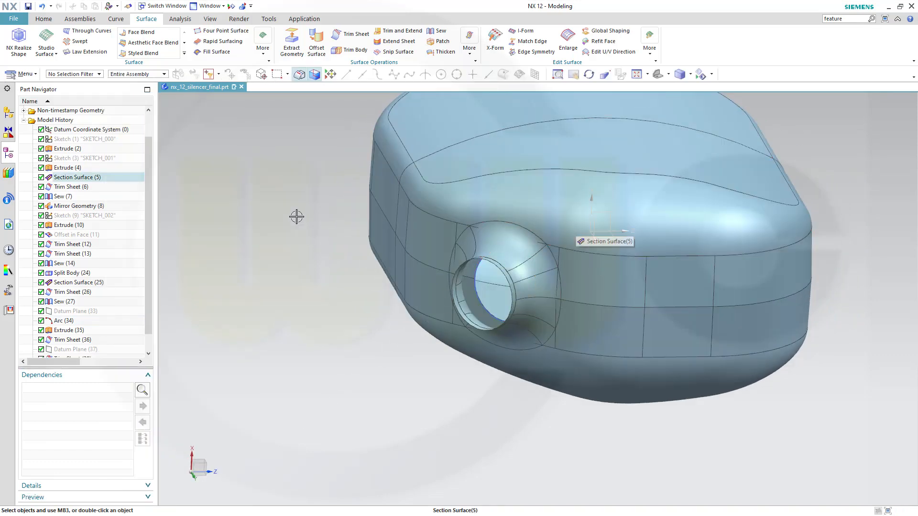
left_click(258, 191)
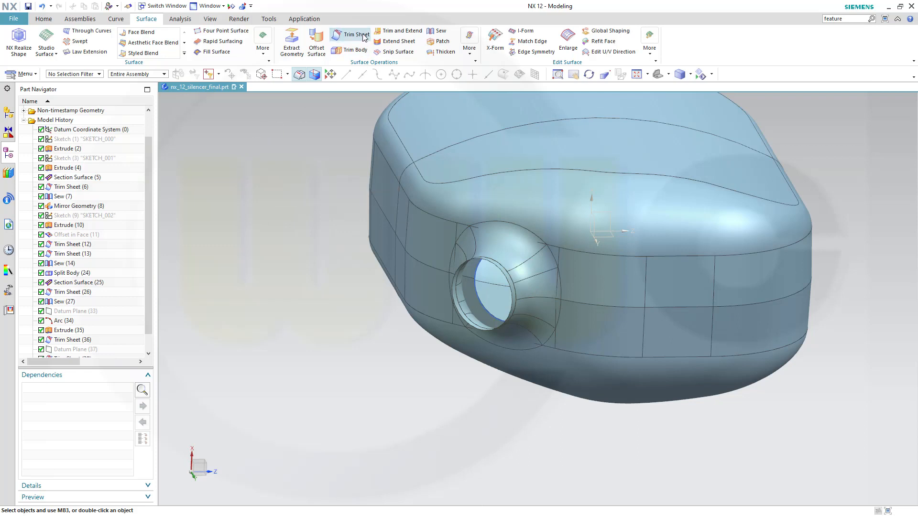
left_click(350, 34)
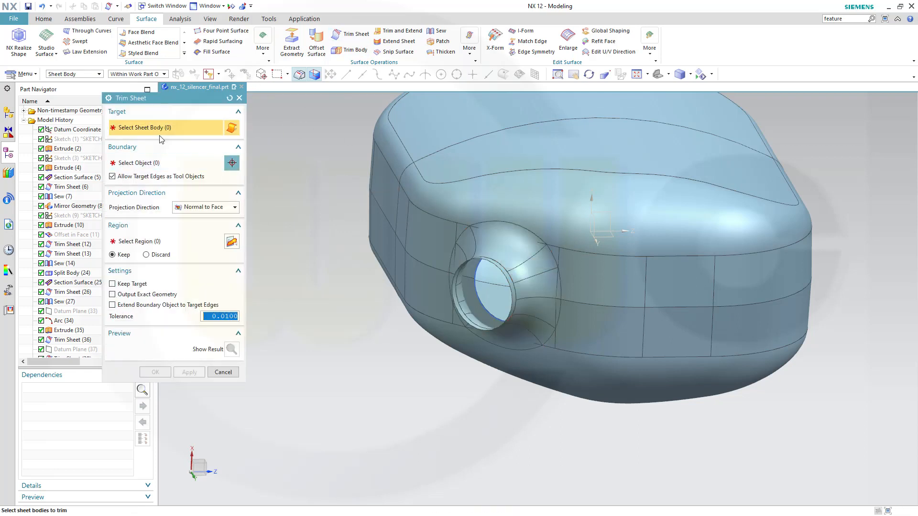
left_click(554, 201)
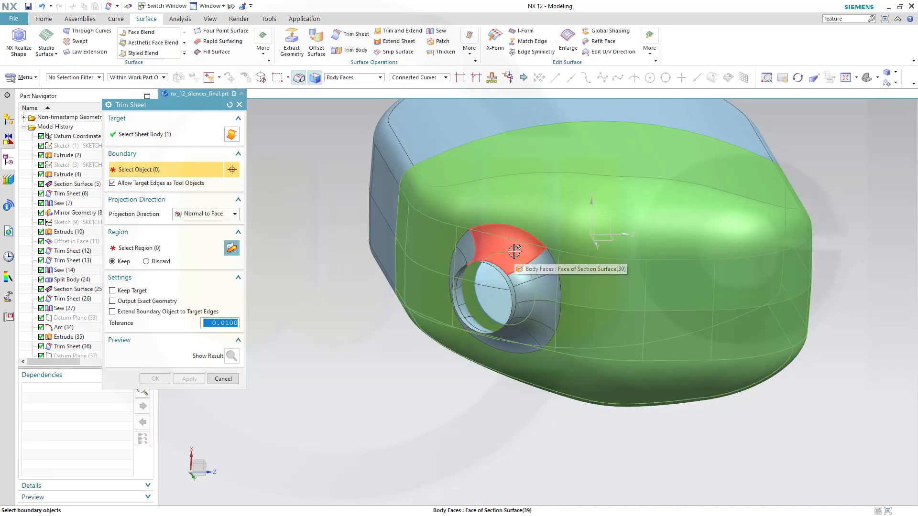
left_click(515, 250)
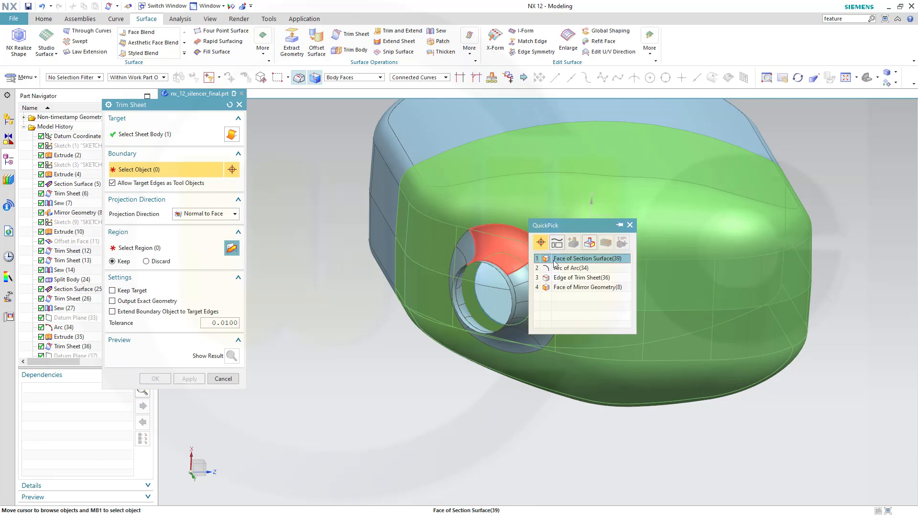
left_click(557, 260)
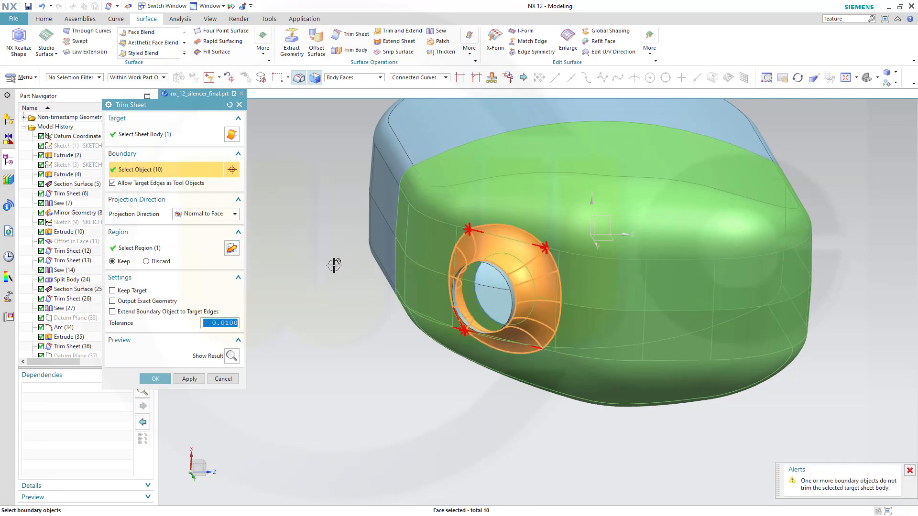
mouse_move(334, 265)
middle_mouse_down()
mouse_move(329, 254)
mouse_move(322, 262)
middle_mouse_up()
scroll(442, 221, "up", 3)
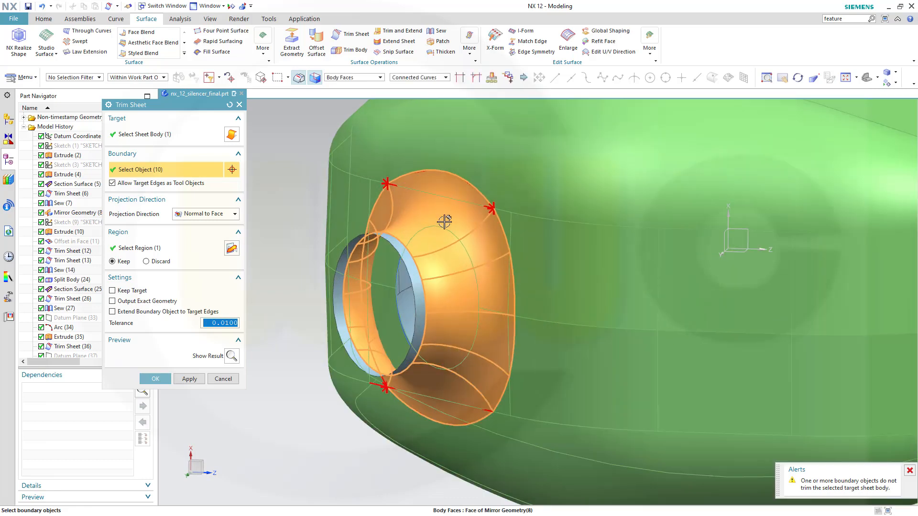
middle_click_drag(444, 221, 454, 261)
left_click(223, 379)
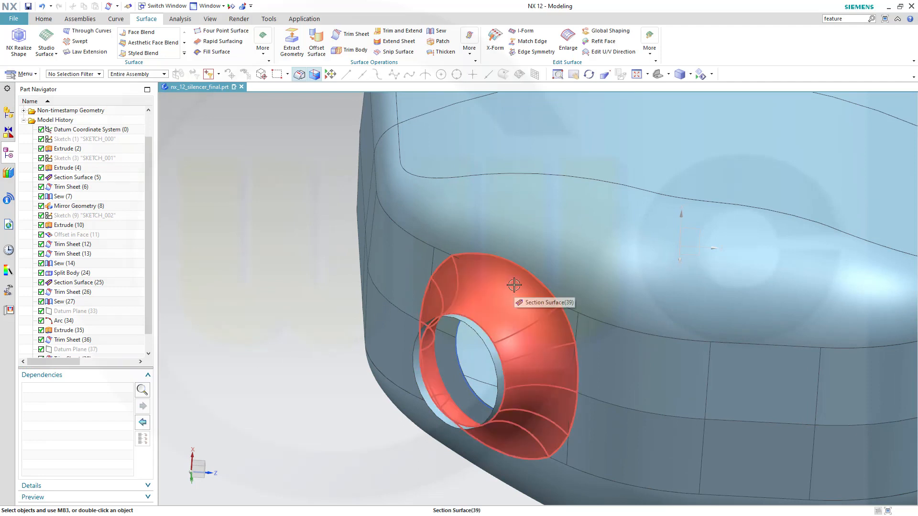
Hide the main silencer body.
scroll(148, 335, "down", 1)
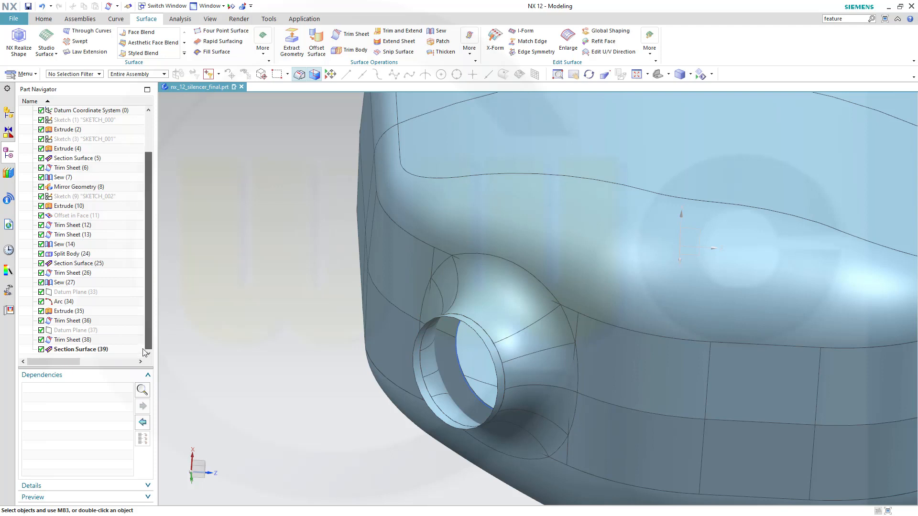
right_click(591, 228)
left_click(602, 250)
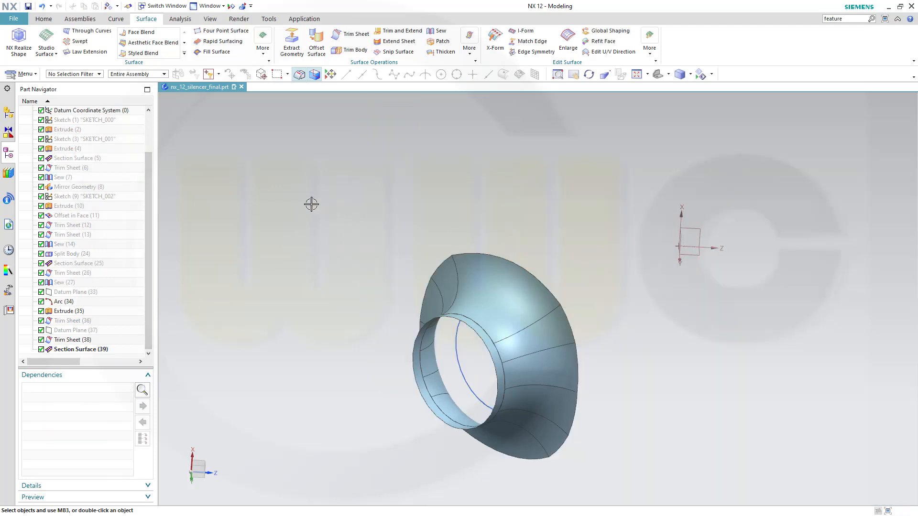
Start a Composite Curve from the ring surface's outer edges, switching the selection rule to Connected Curves.
left_click(47, 21)
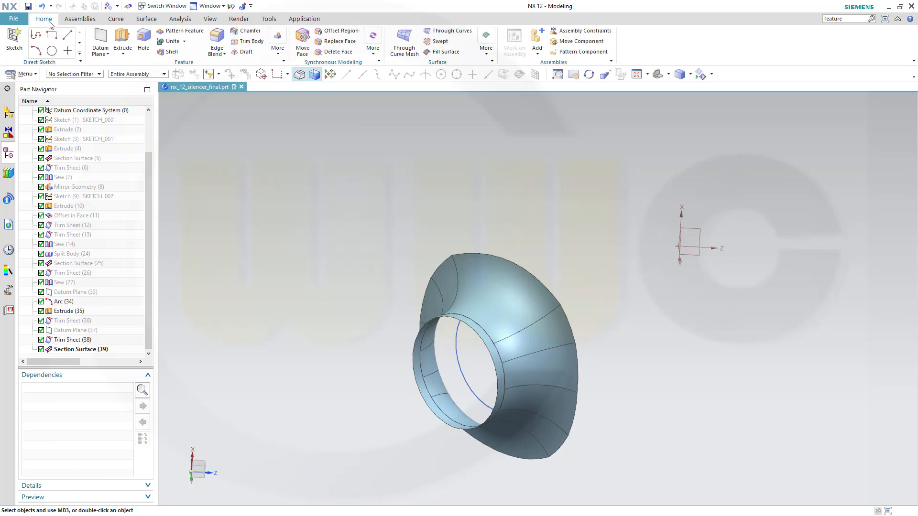
left_click(275, 55)
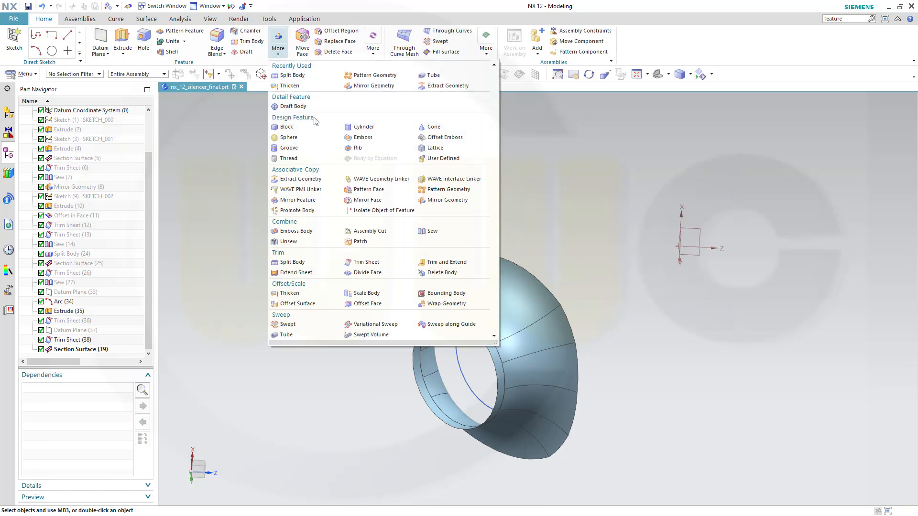
left_click(315, 180)
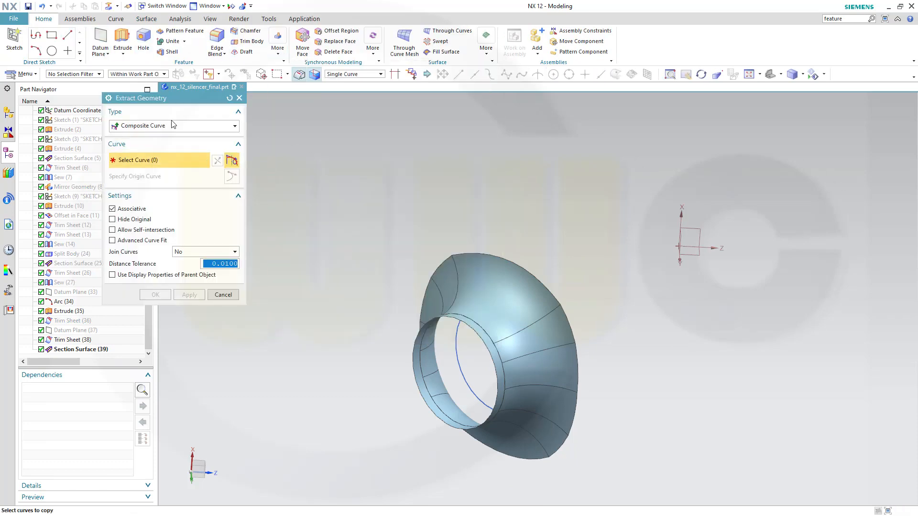
left_click(528, 266)
left_click(574, 337)
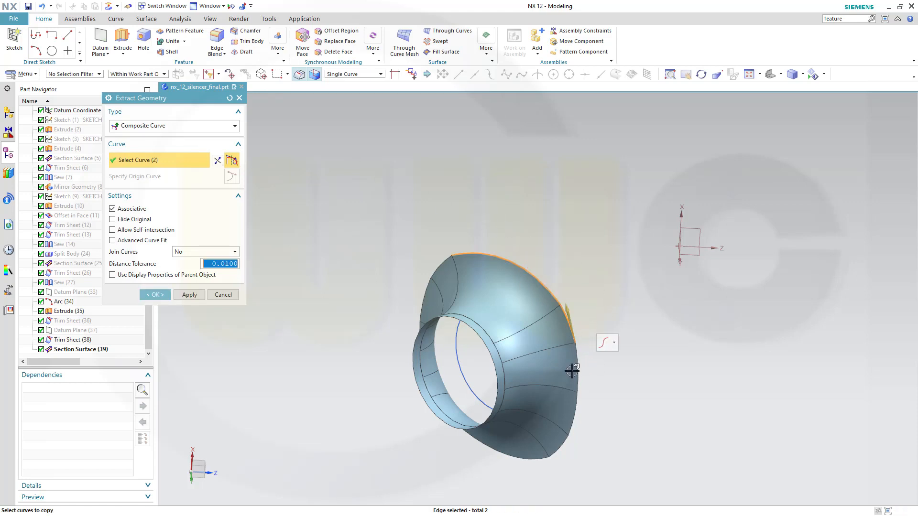
left_click(613, 343)
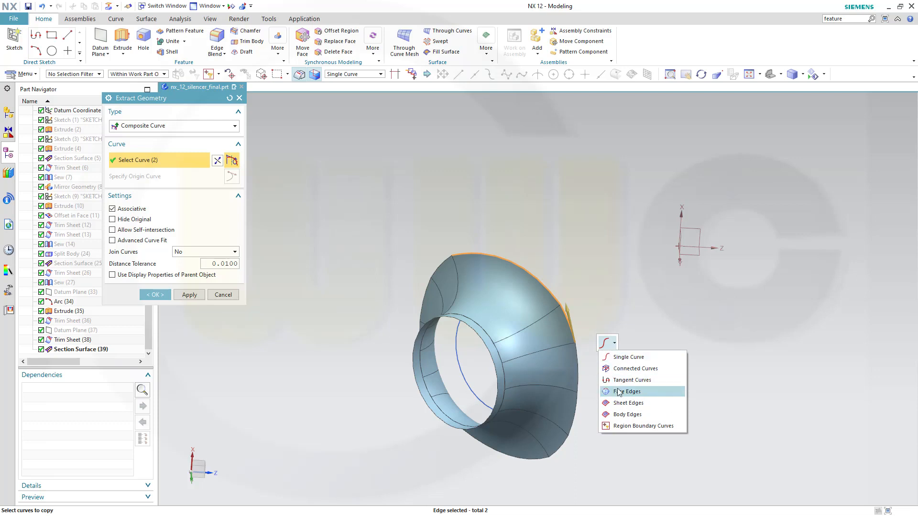
left_click(623, 371)
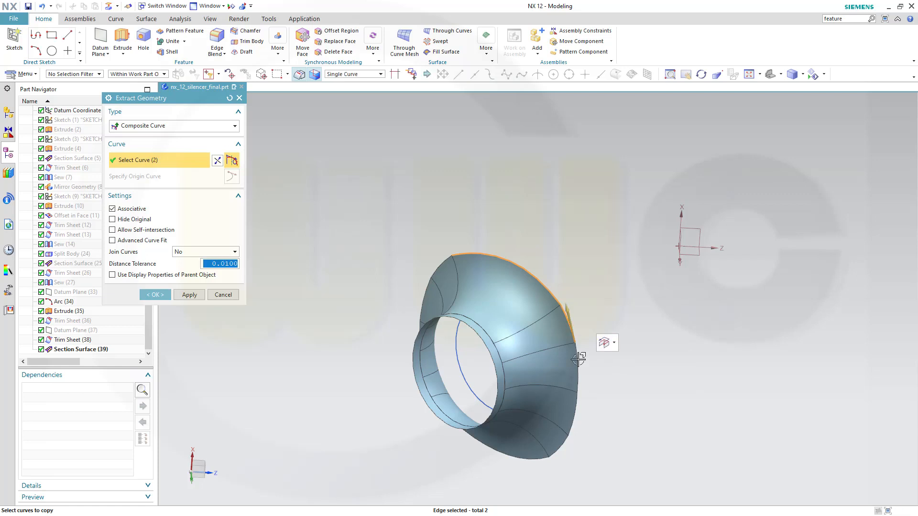
Add the remaining outer edges of Section Surface (39) and create the 10-edge Composite Curve (40).
middle_click_drag(487, 301, 518, 279)
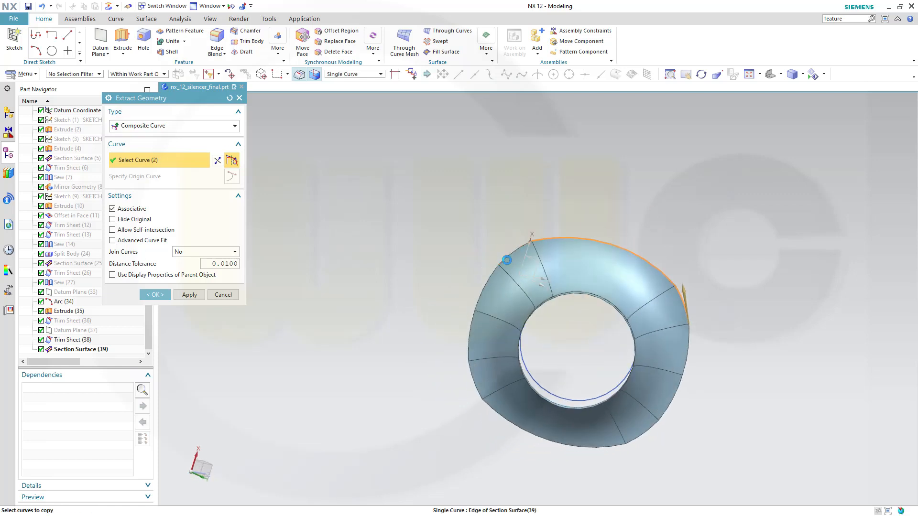
left_click(507, 260)
left_click(482, 290)
left_click(467, 338)
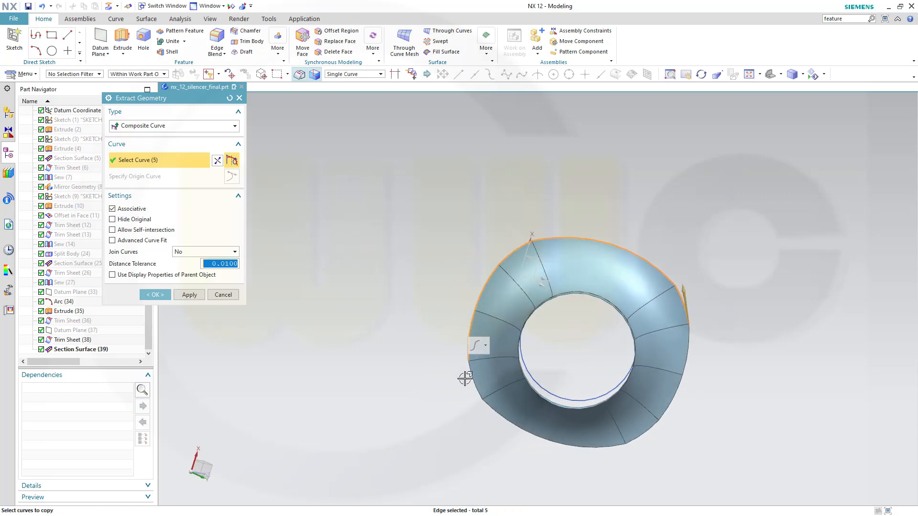
left_click(474, 384)
left_click(600, 446)
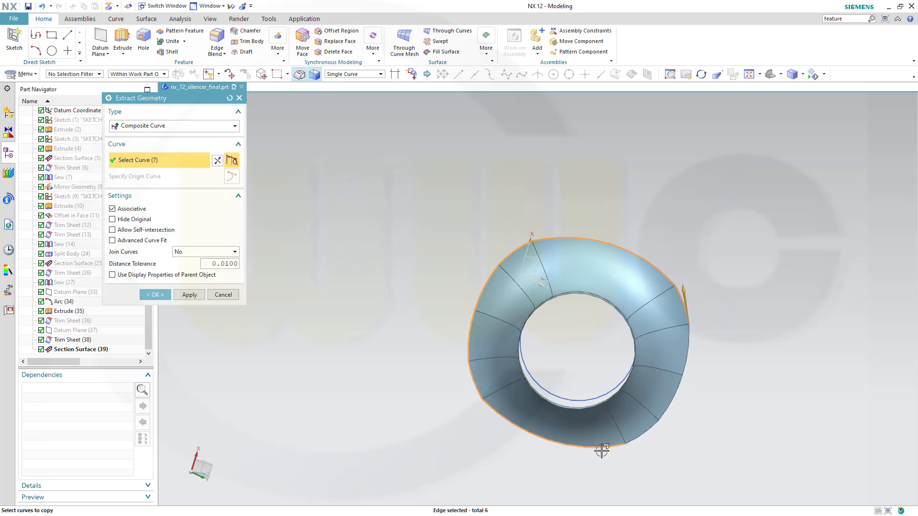
left_click(649, 431)
left_click(668, 404)
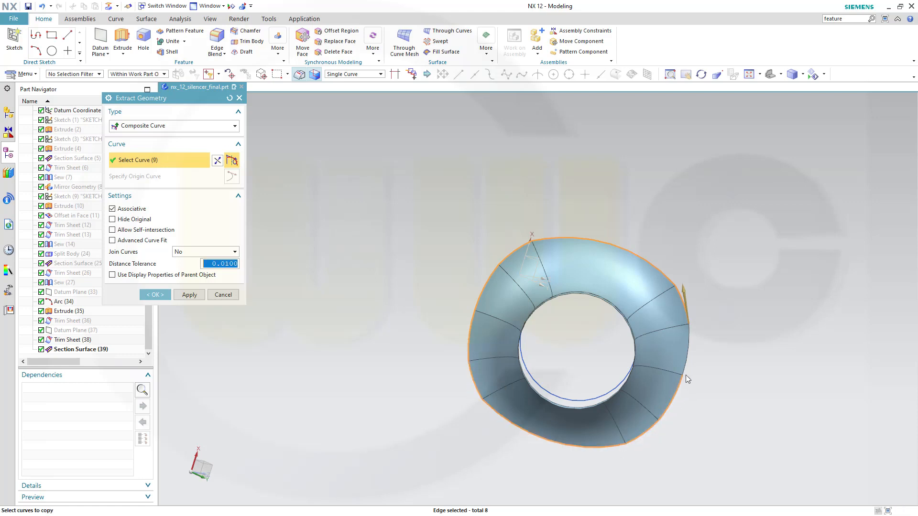
left_click(688, 342)
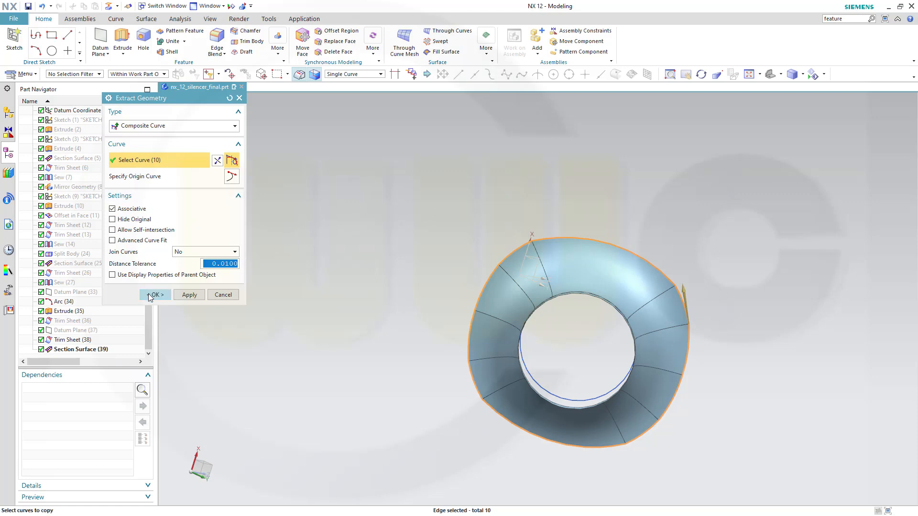
left_click(155, 294)
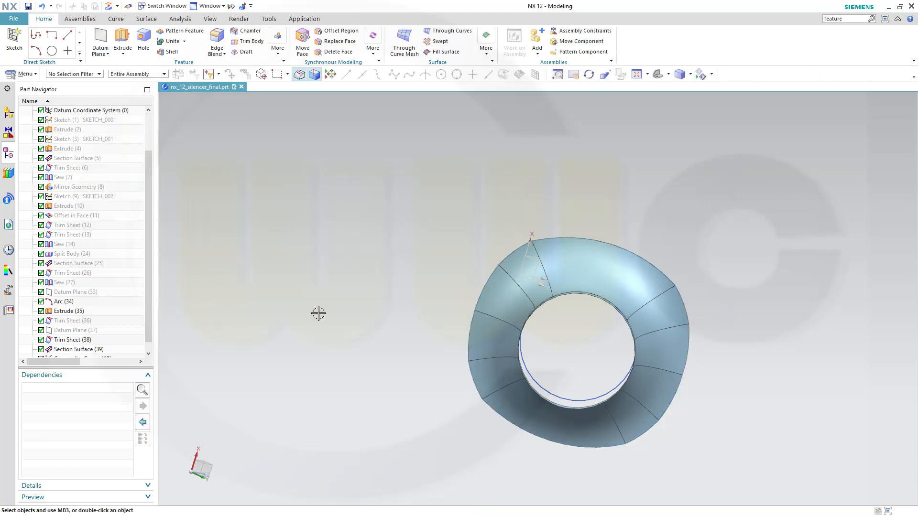
middle_click_drag(318, 314, 291, 300)
scroll(148, 315, "down", 1)
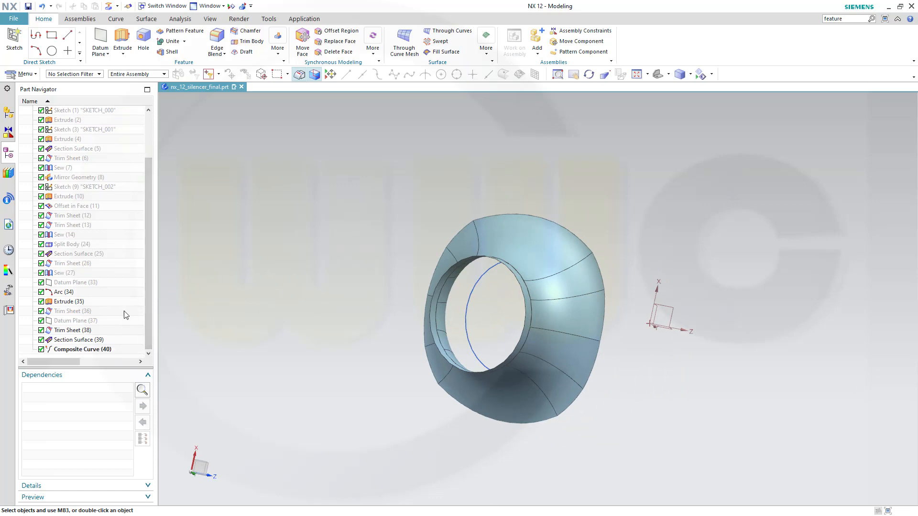
right_click(84, 331)
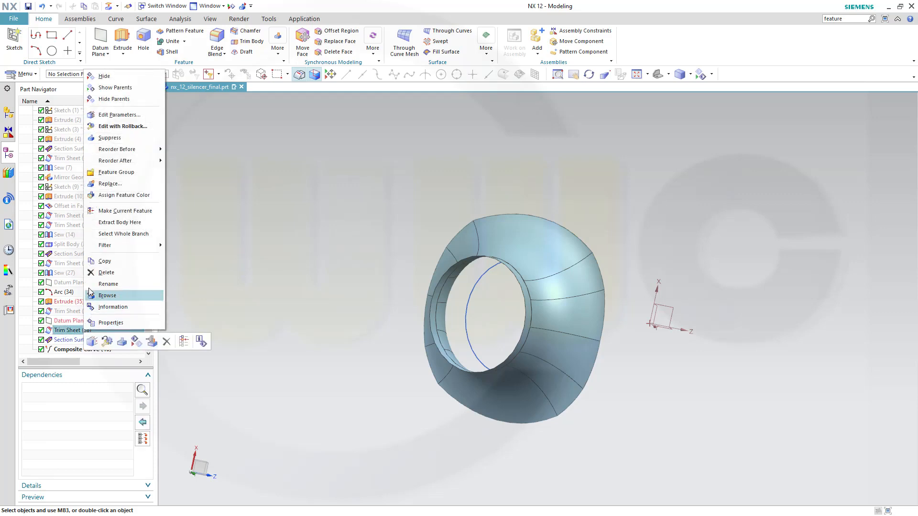
Show the hidden Trim Sheet (36) shell body.
left_click(61, 312)
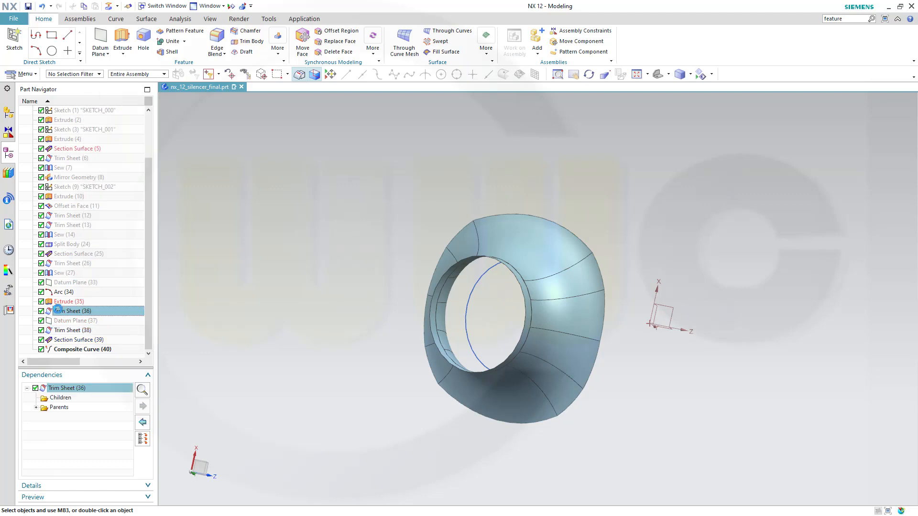
right_click(76, 311)
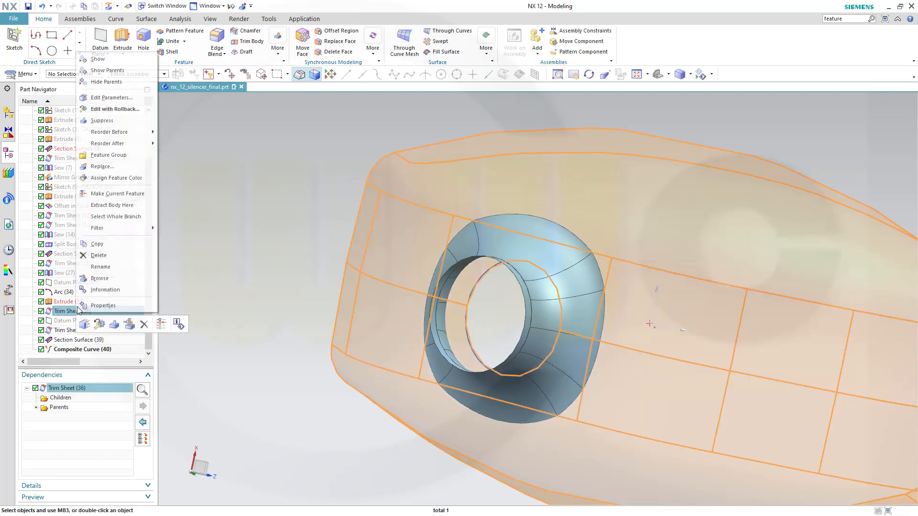
left_click(112, 61)
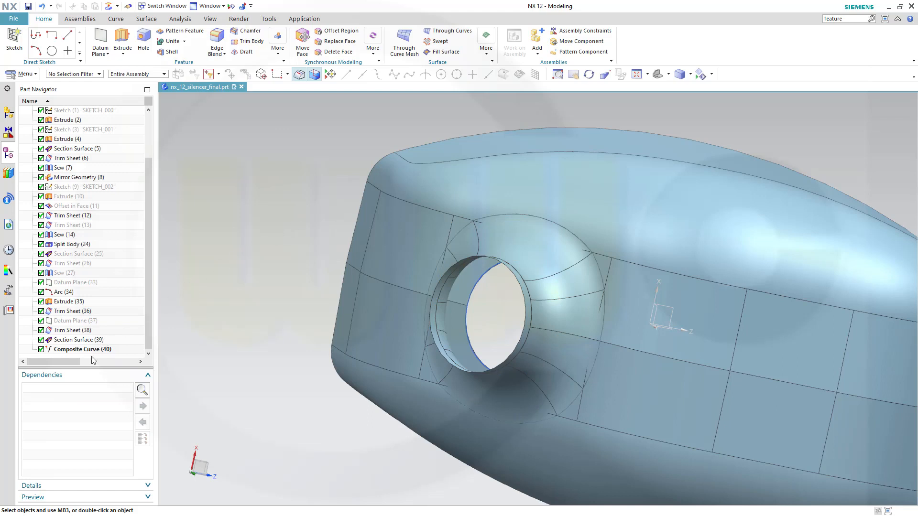
Trim Sheet the silencer shell along the composite curve boundary around the outlet ring.
left_click(147, 19)
left_click(336, 33)
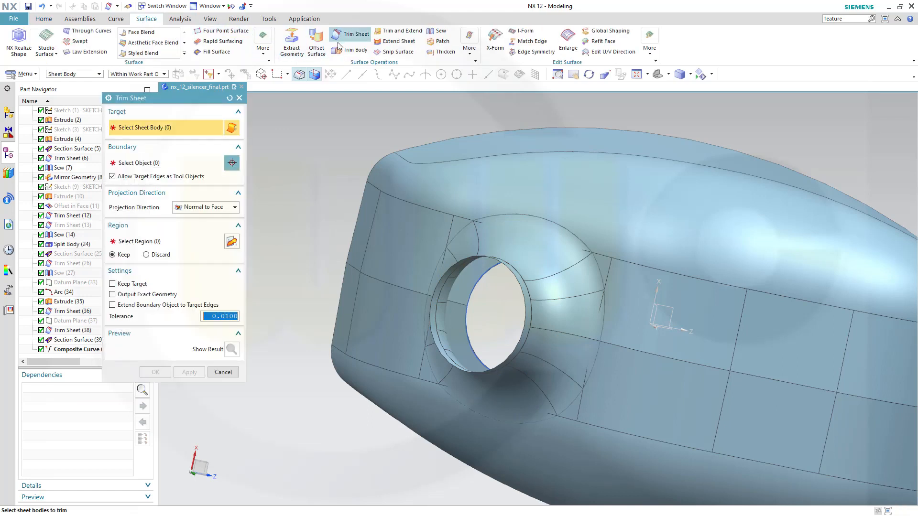
left_click(595, 201)
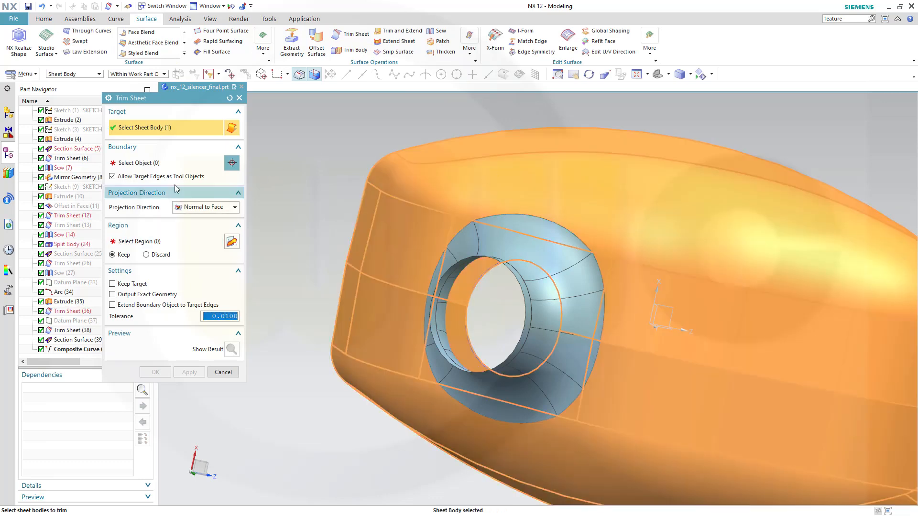
left_click(167, 167)
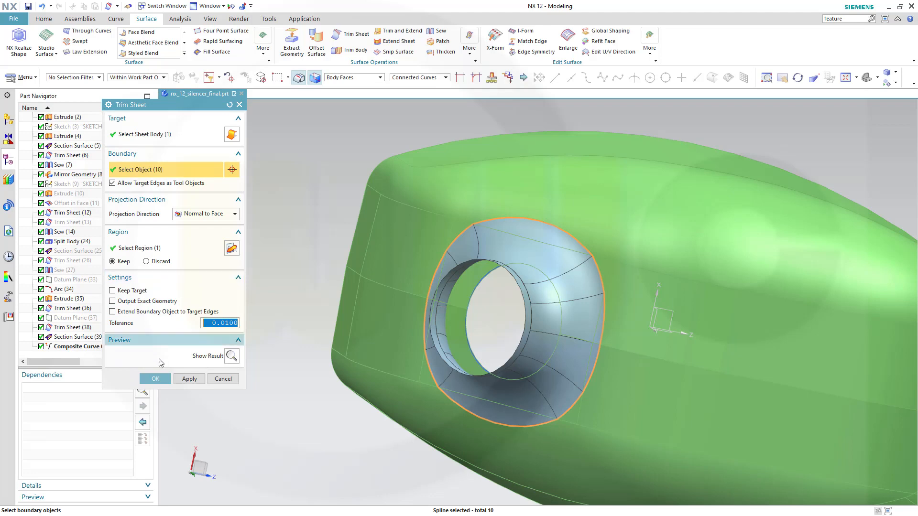
left_click(156, 379)
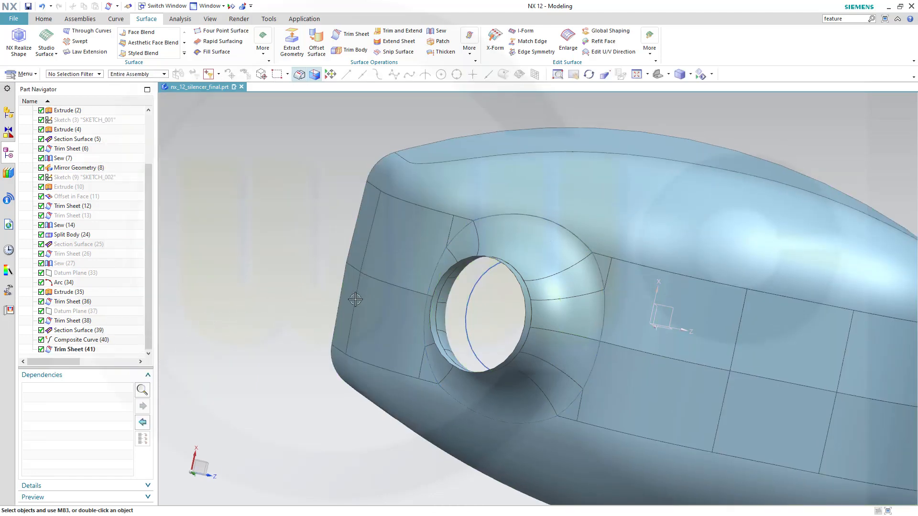
middle_click_drag(376, 283, 404, 278)
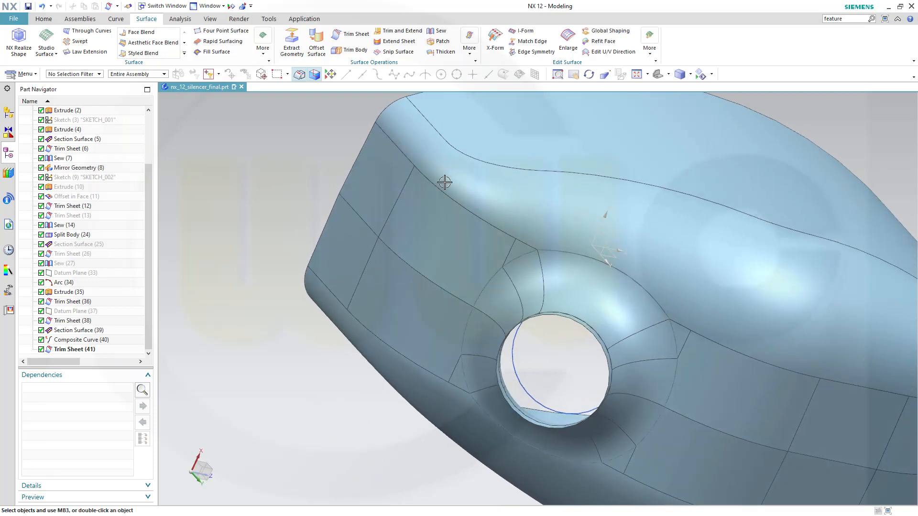
Sew the blended outlet ring (target) to the trimmed silencer shell (tool).
left_click(438, 30)
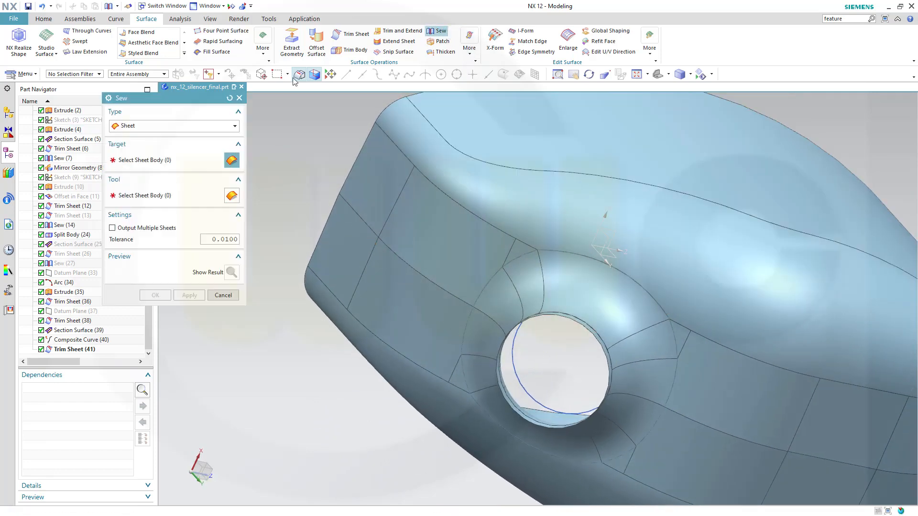
left_click(590, 303)
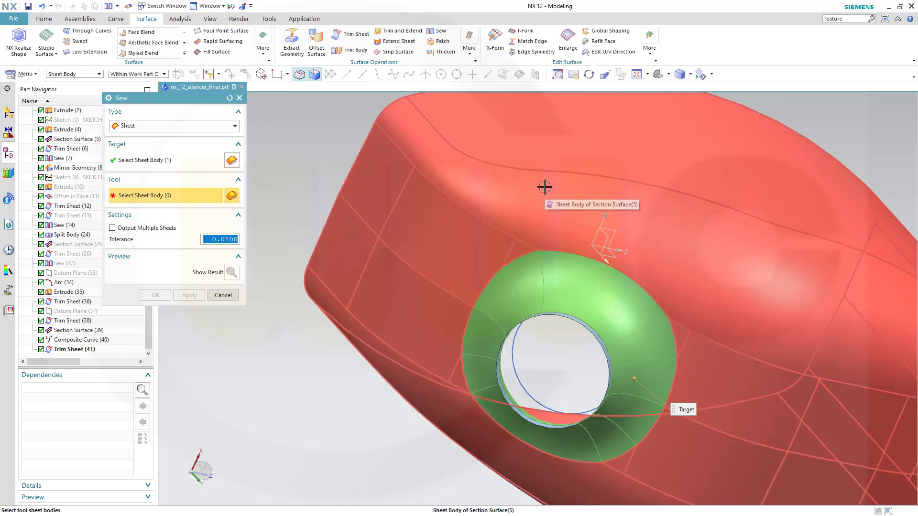
left_click(544, 187)
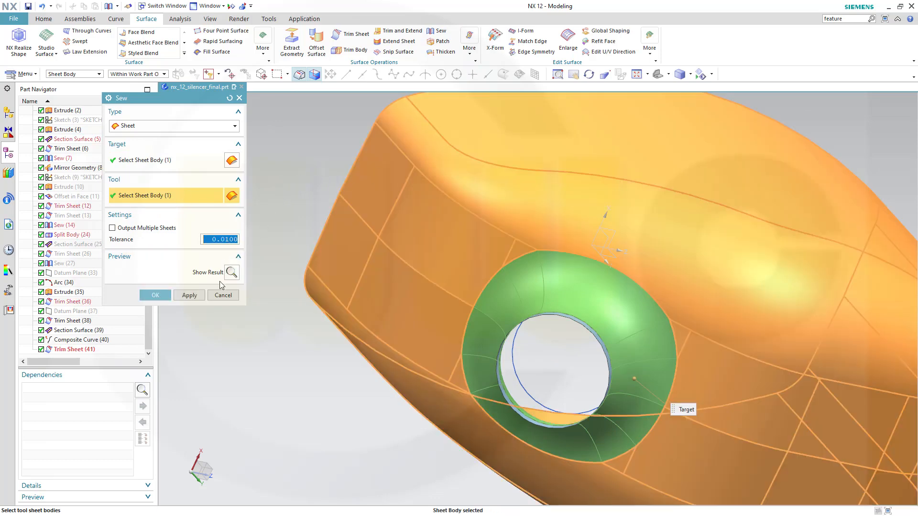
left_click(154, 295)
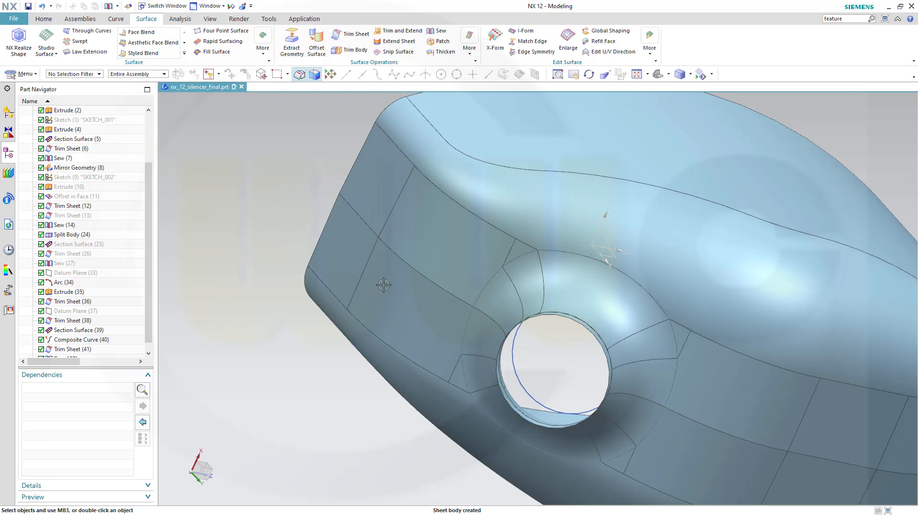
middle_click_drag(384, 285, 342, 265)
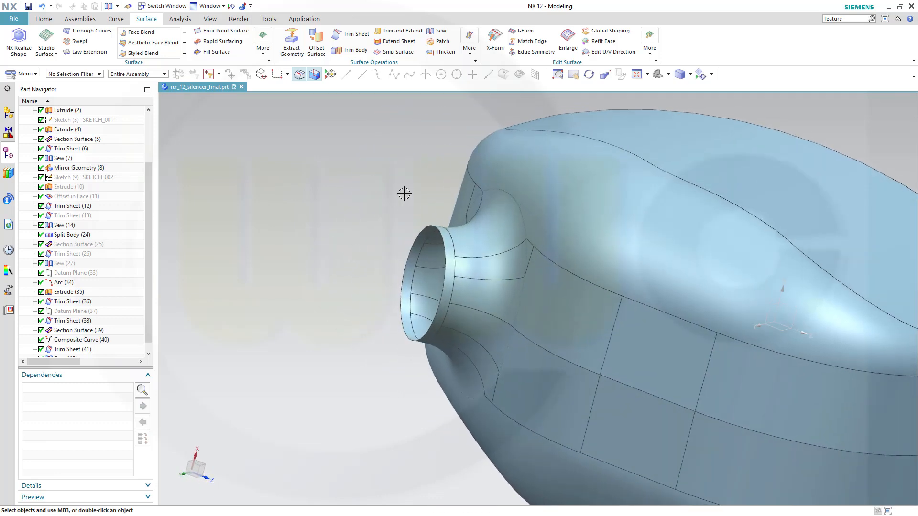
Sew the pipe-end ring (target) onto the main silencer body (tool).
left_click(437, 30)
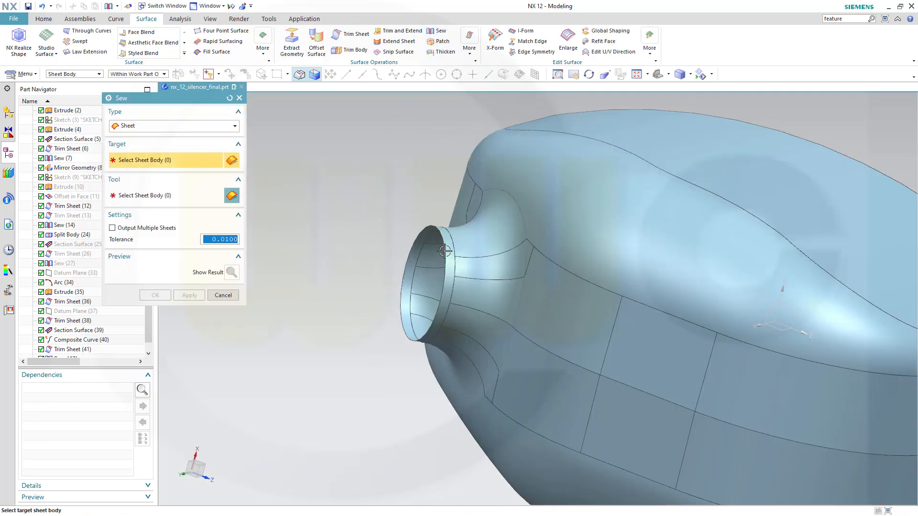
left_click(446, 249)
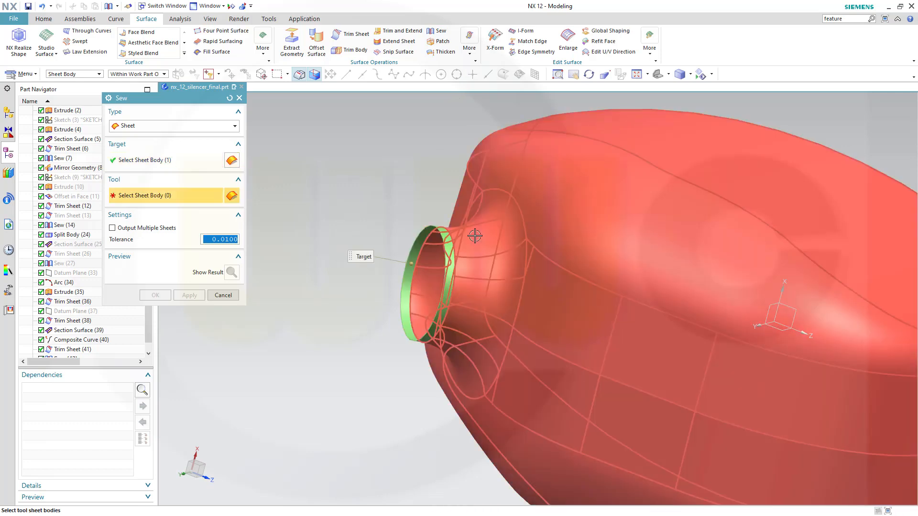
left_click(472, 239)
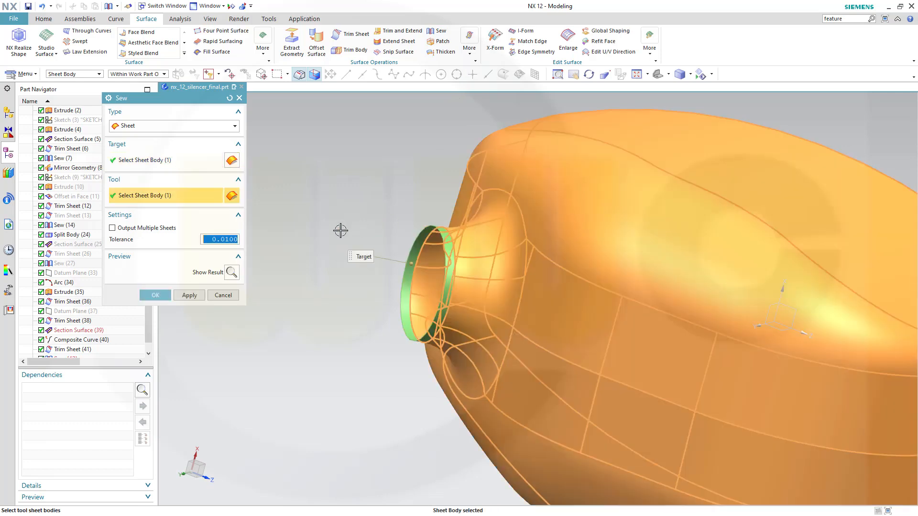
left_click(156, 296)
scroll(299, 291, "up", 1)
scroll(299, 290, "down", 4)
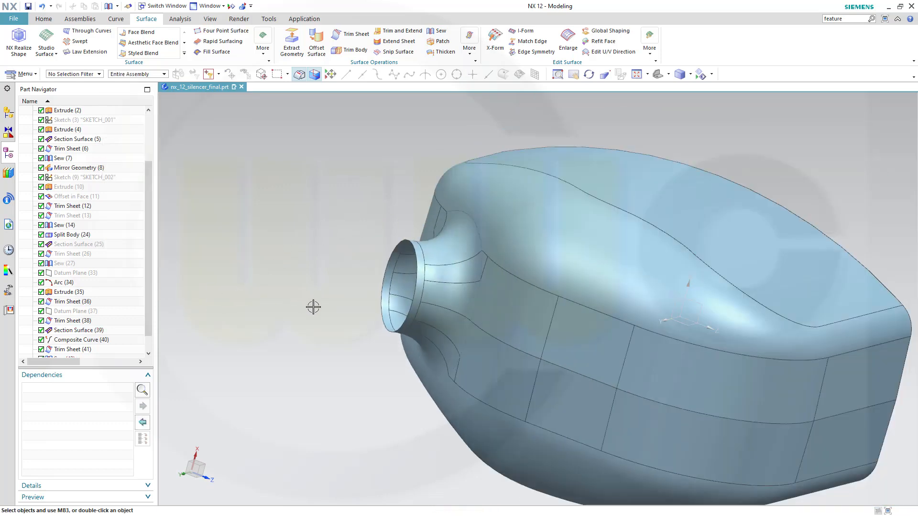
middle_click_drag(429, 319, 587, 274)
Show the hidden front half of the silencer again.
left_click(701, 74)
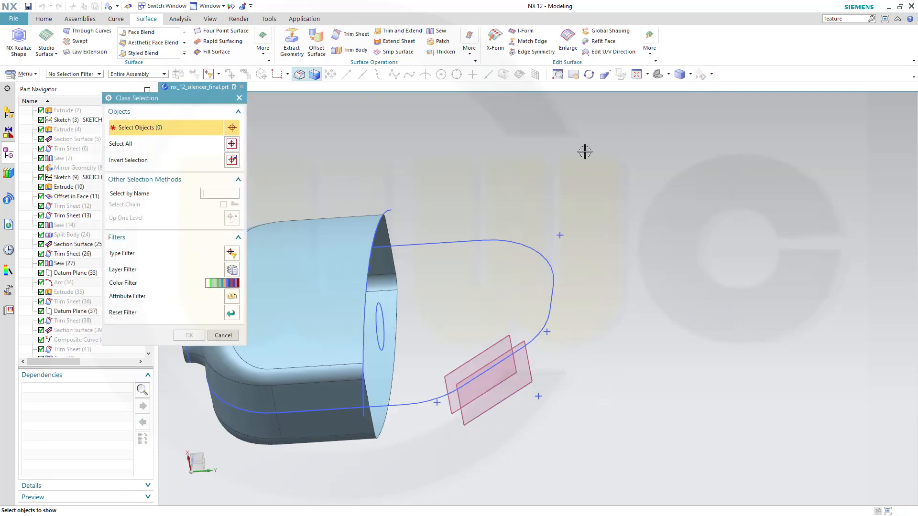
left_click(321, 283)
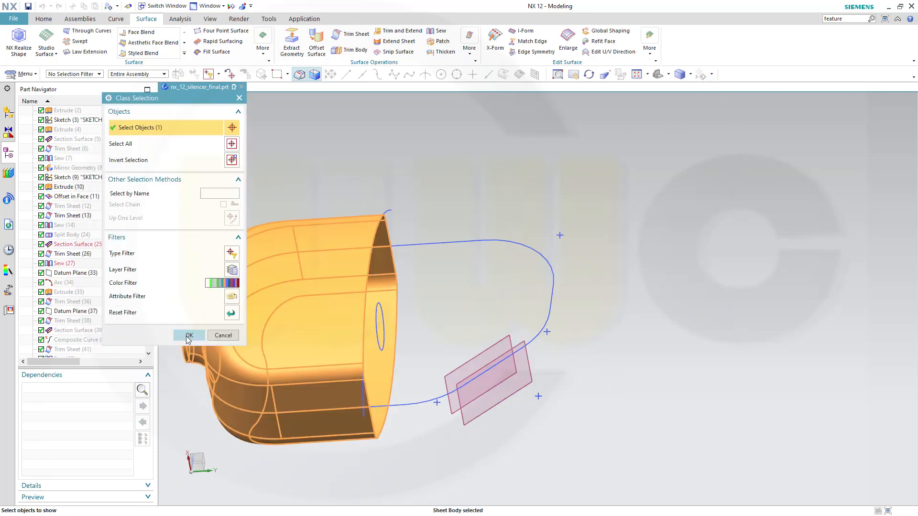
left_click(190, 335)
scroll(359, 307, "up", 1)
scroll(361, 307, "down", 3)
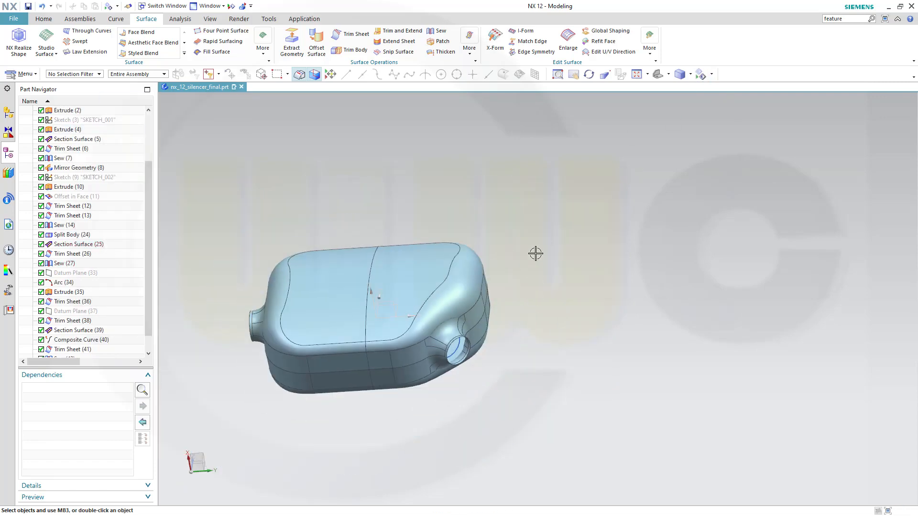
Sew the left half (target) and right half (tool) into one sheet body.
left_click(438, 31)
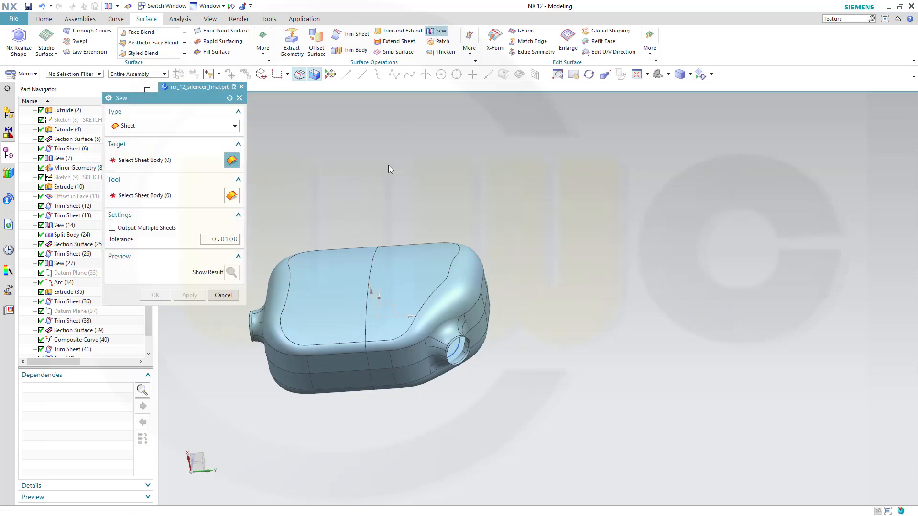
left_click(334, 268)
left_click(399, 258)
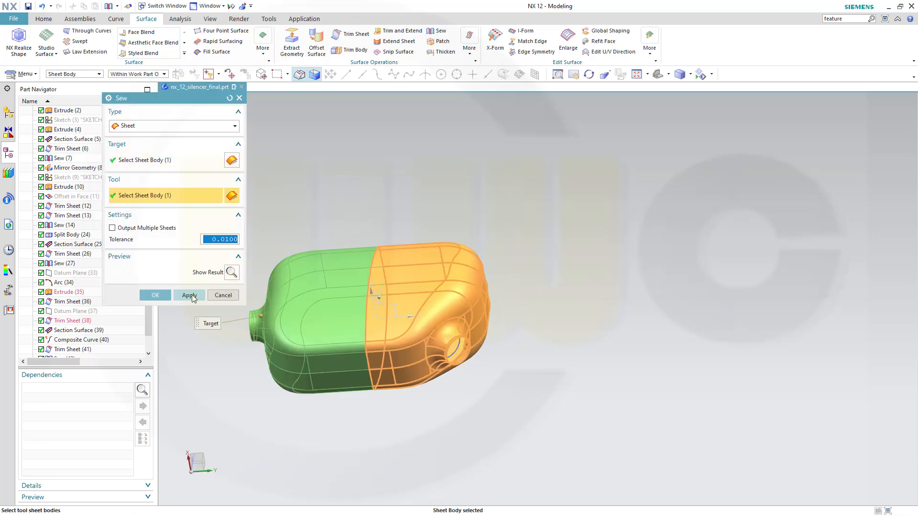
left_click(161, 296)
middle_click_drag(275, 260, 417, 259)
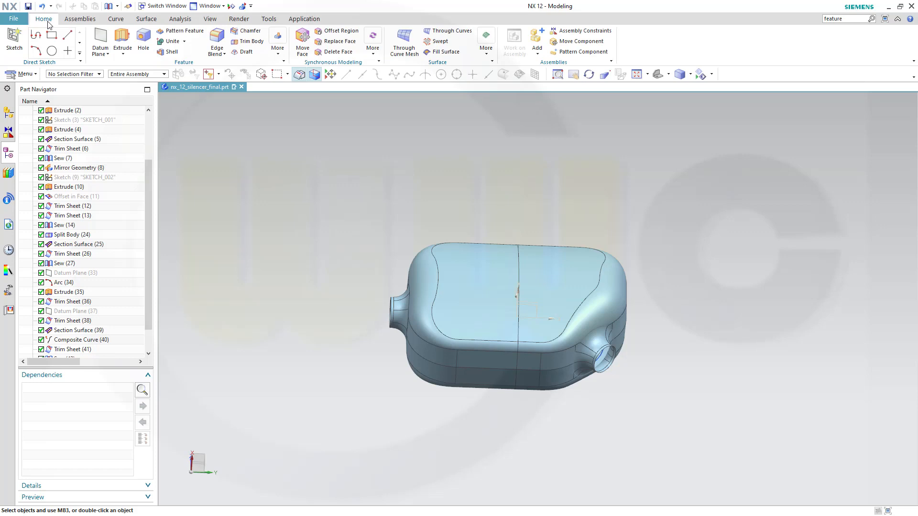
Thicken the sewn silencer faces by 1 mm to create Thicken (45).
left_click(278, 52)
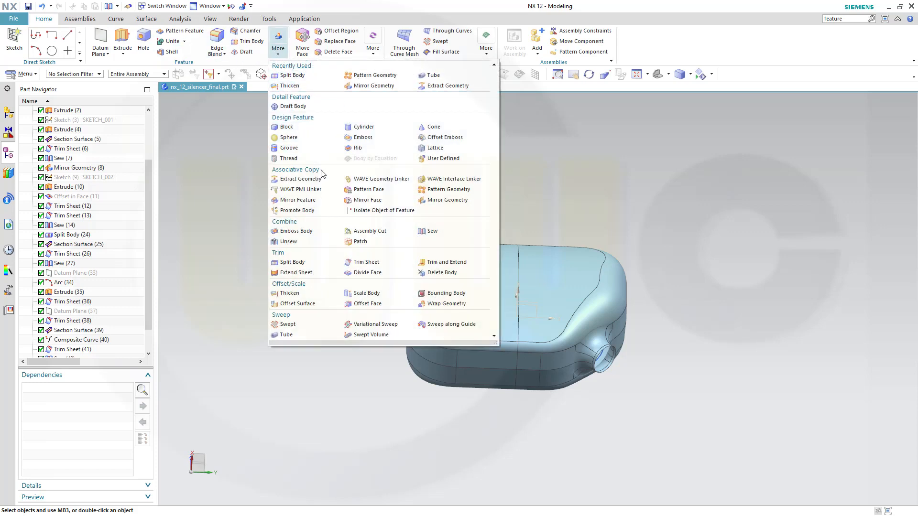
left_click(290, 293)
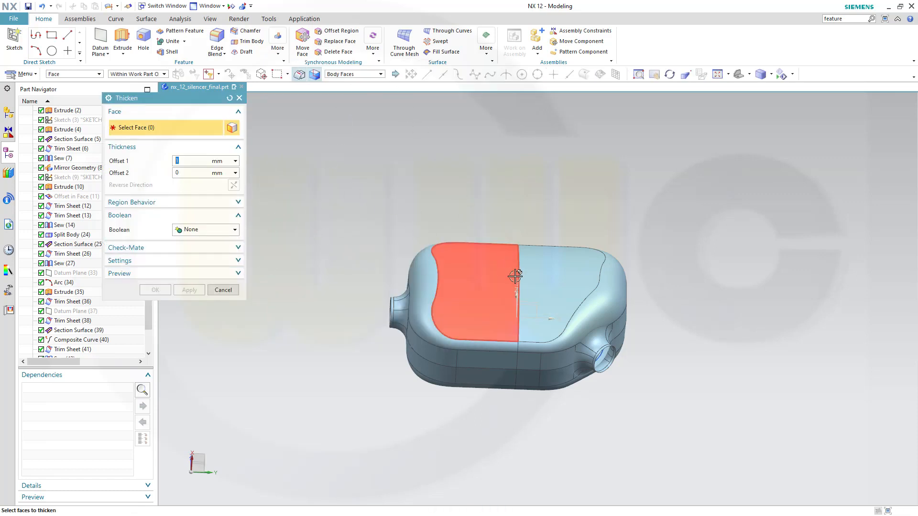
left_click(538, 279)
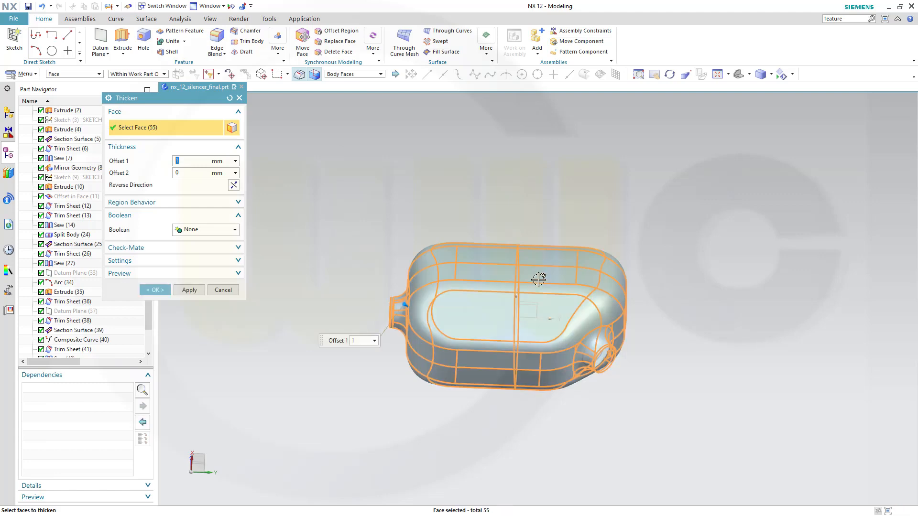
middle_click_drag(370, 374, 306, 353)
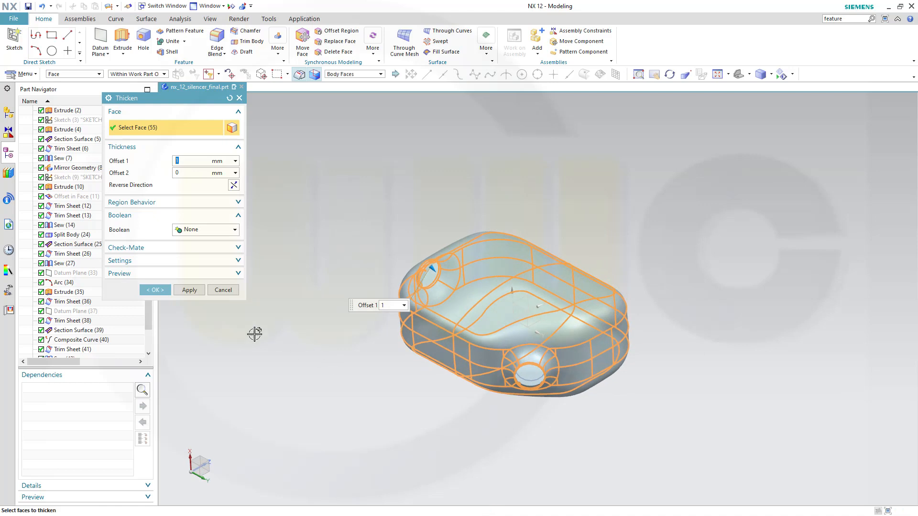
left_click(155, 290)
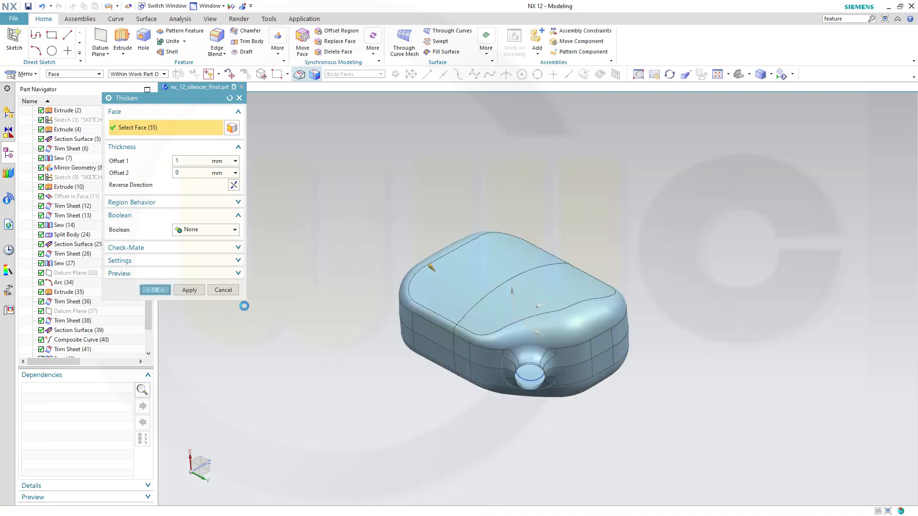
scroll(120, 352, "down", 2)
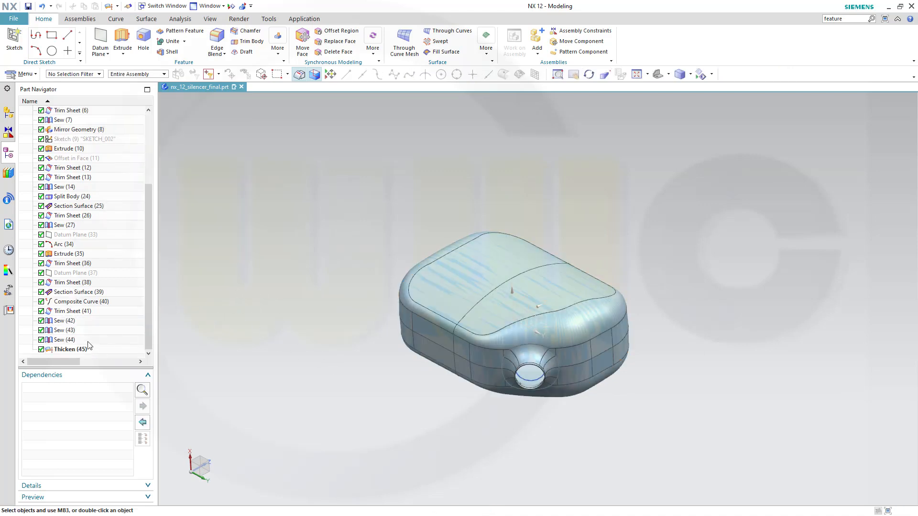
Hide the Sew (44) sheet and orbit around the 1 mm silencer solid to inspect both pipe ends.
right_click(76, 343)
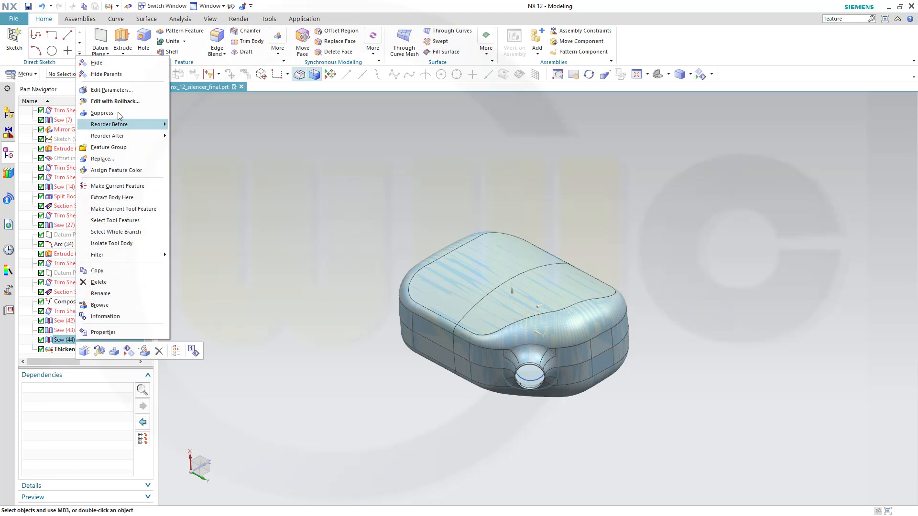
left_click(96, 63)
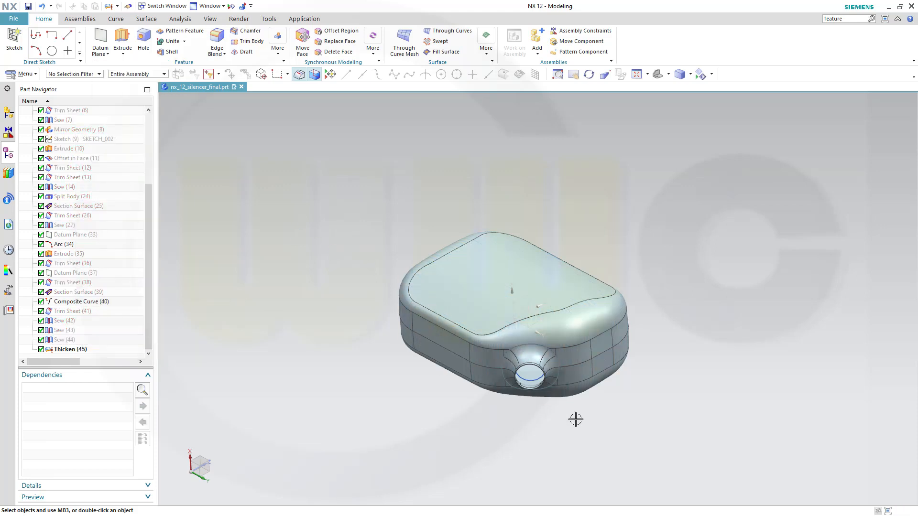
middle_click_drag(576, 420, 652, 422)
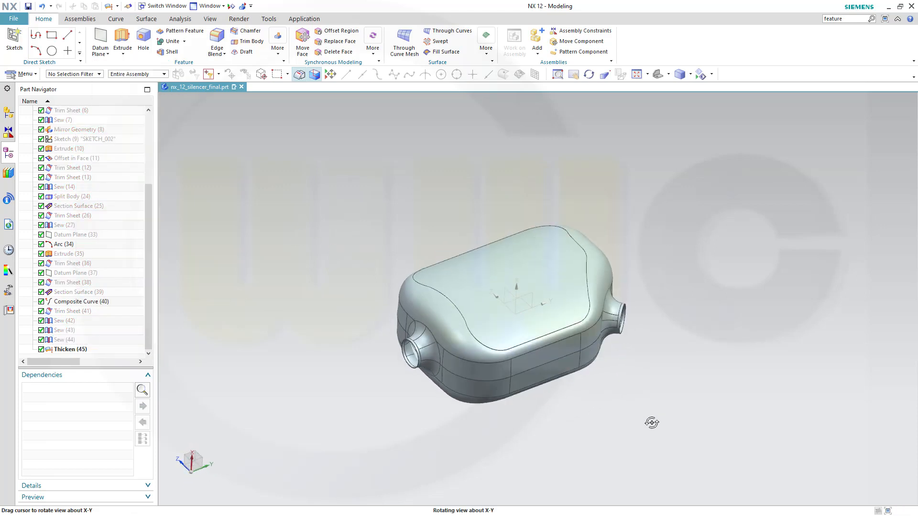
scroll(606, 435, "down", 2)
scroll(598, 432, "up", 3)
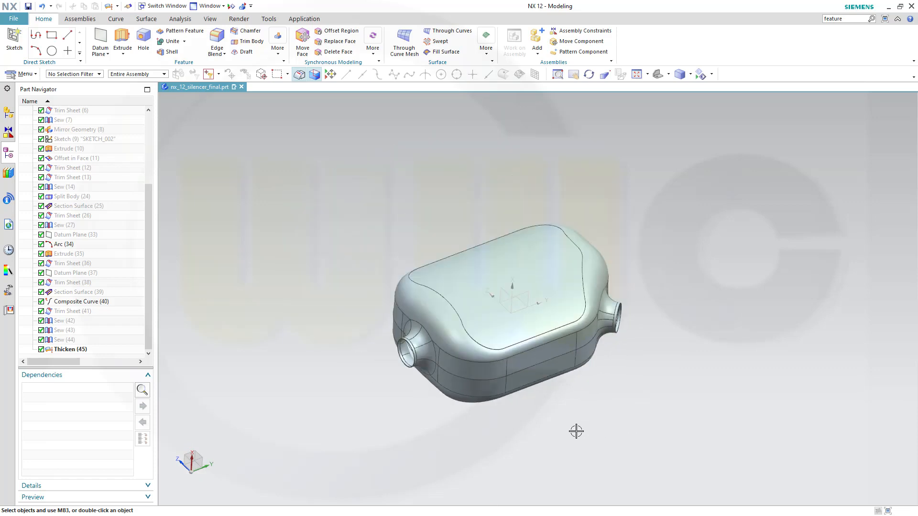
middle_click_drag(576, 432, 525, 228)
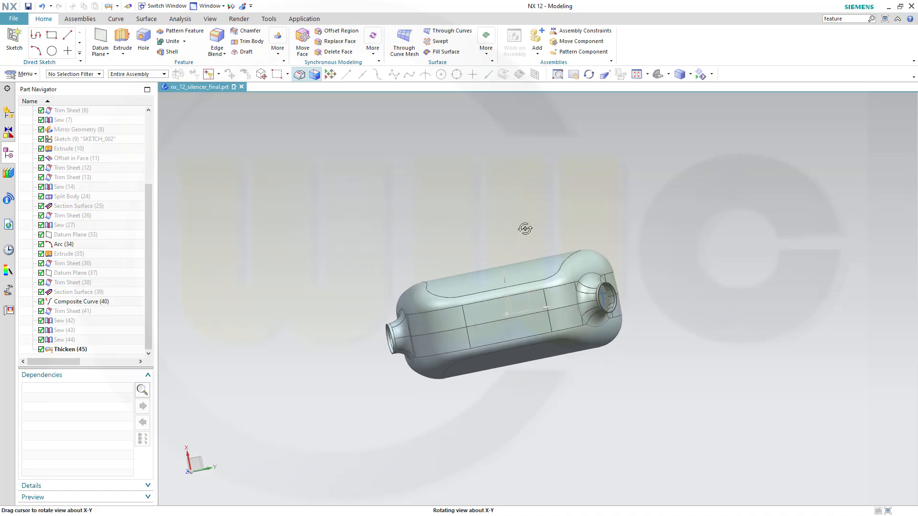
middle_click_drag(524, 229, 524, 228)
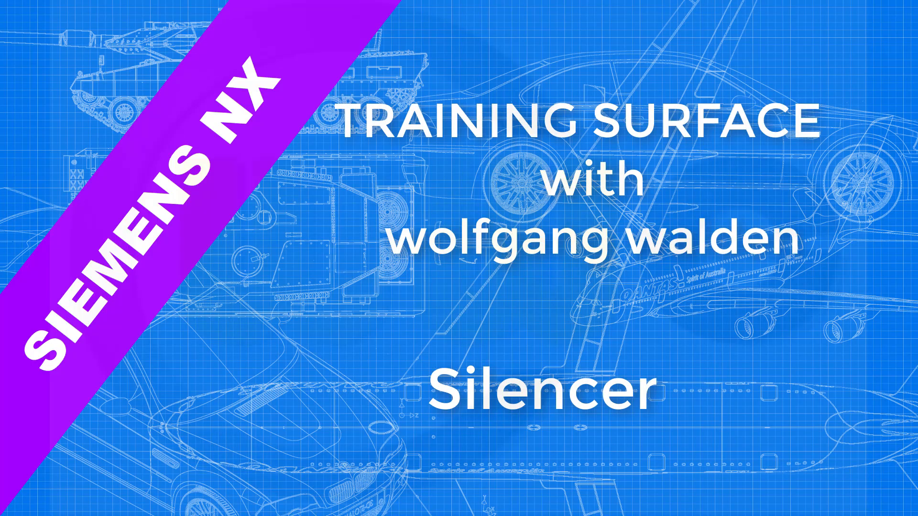